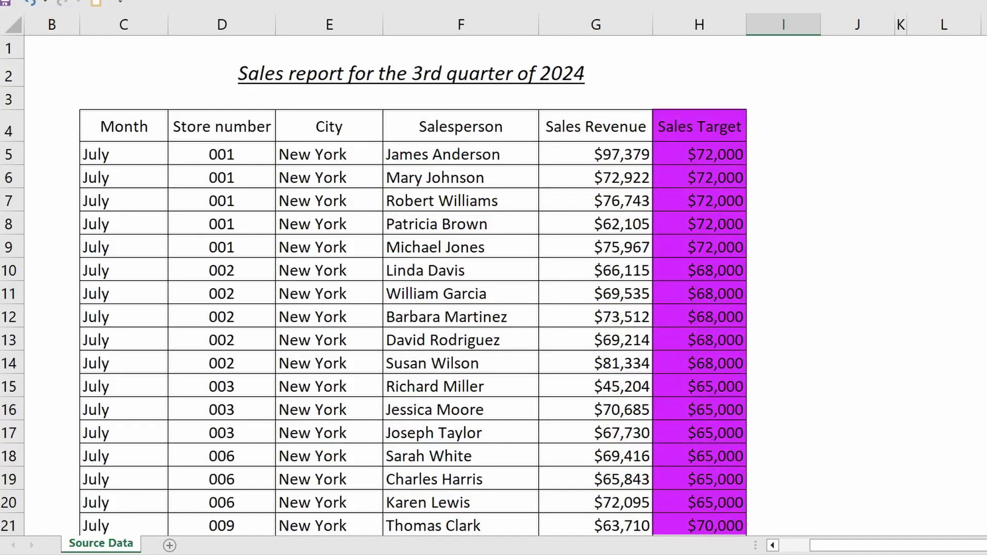
- Convert the sales report data range C4:H199 into a table with headers
scroll(412, 286, down, 8)
scroll(412, 286, down, 20)
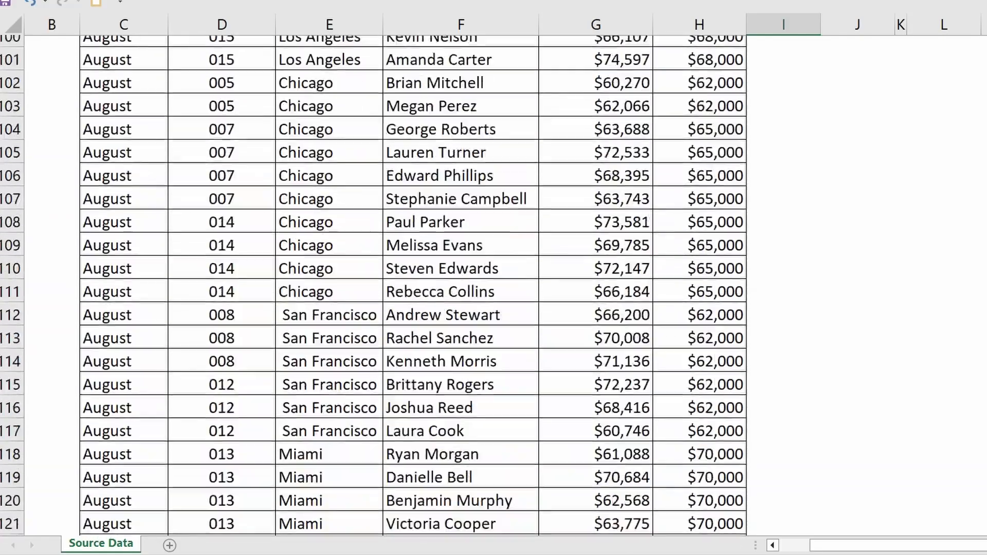
scroll(412, 286, up, 20)
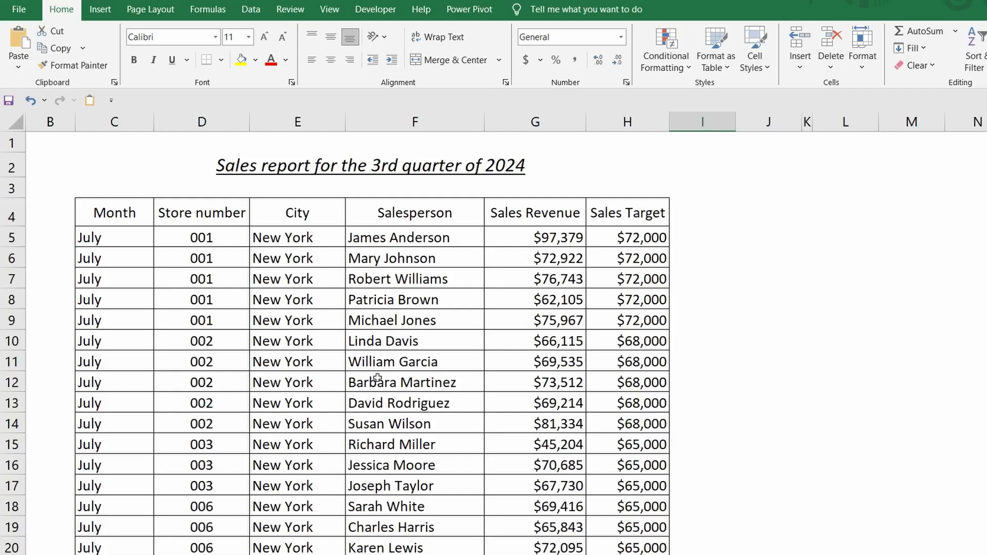
click(314, 362)
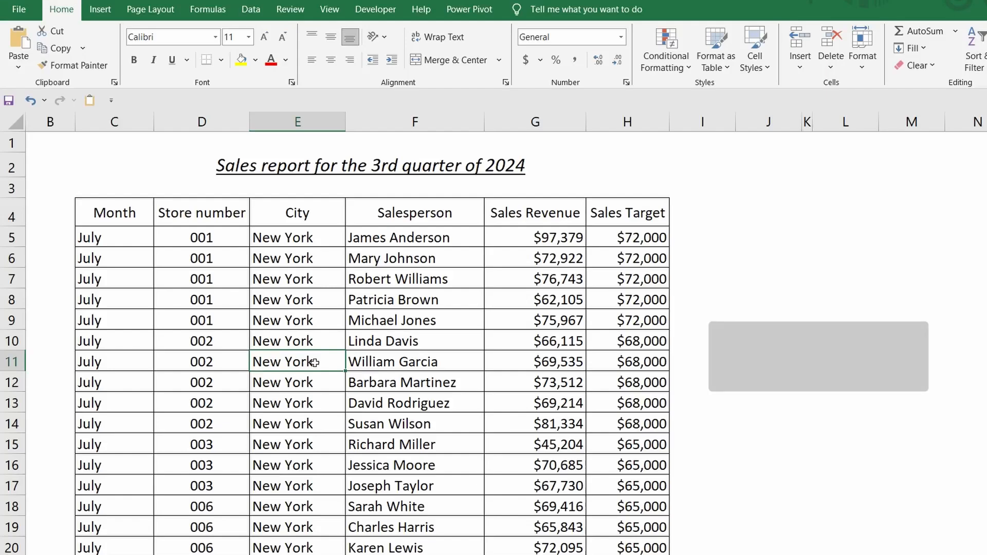
key(ctrl+a)
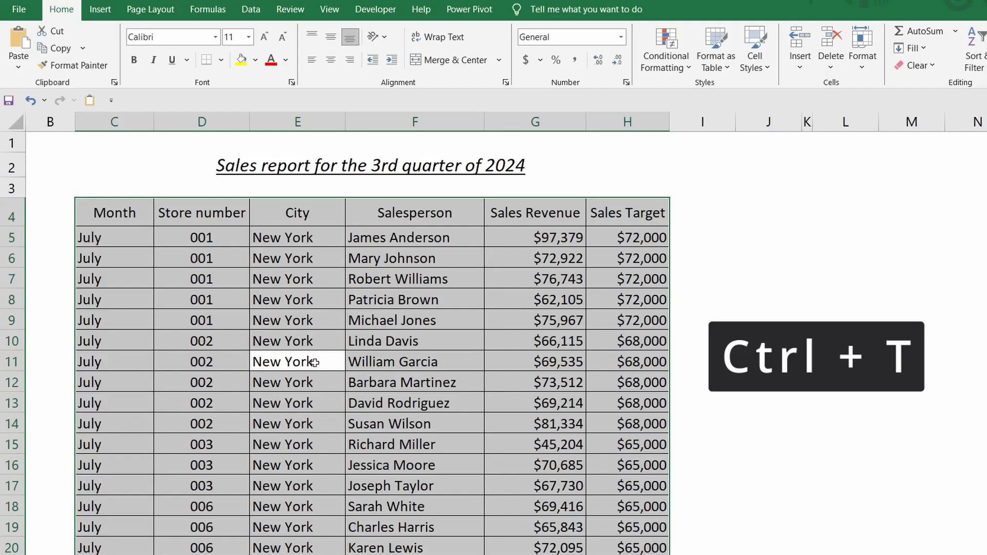
key(ctrl+t)
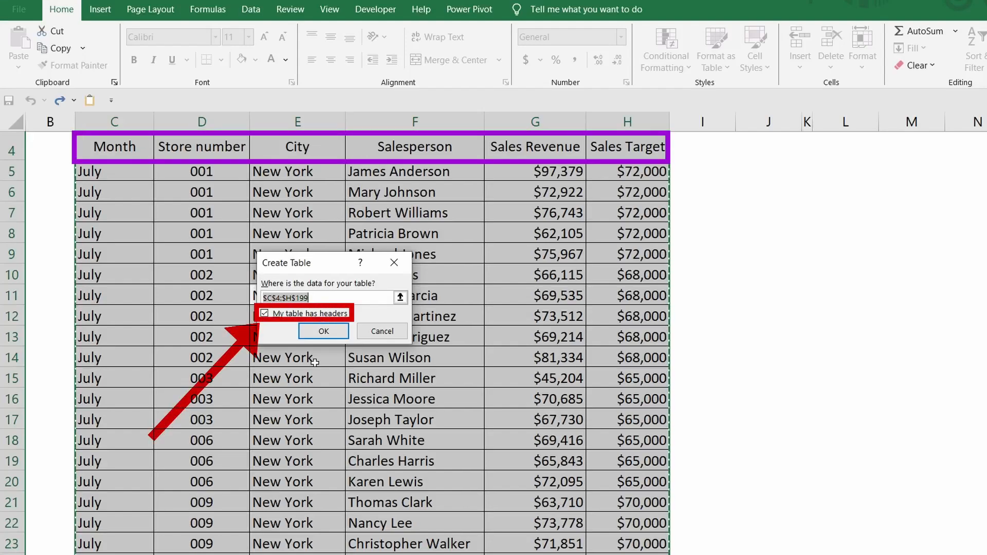
click(335, 332)
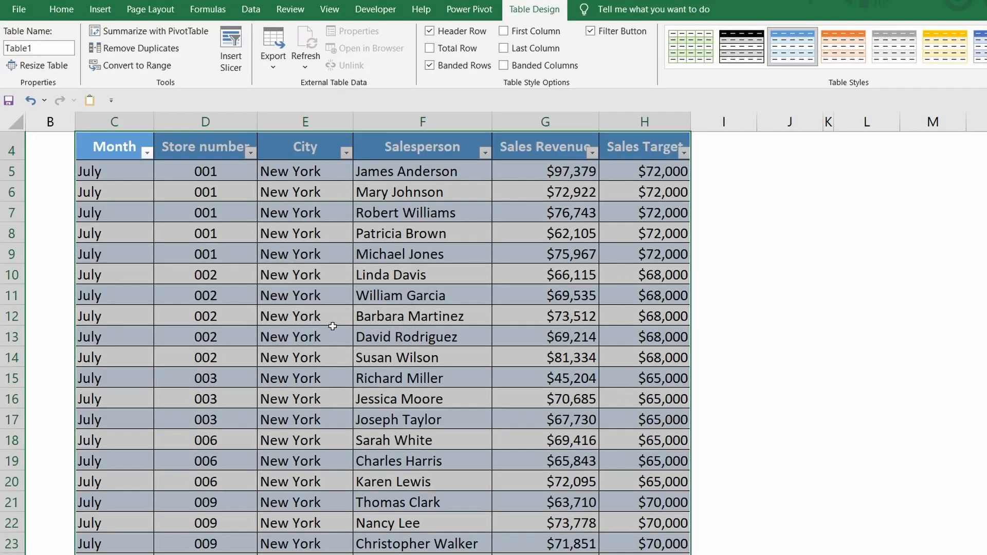
- Create a PivotTable from Table1 on a new worksheet
click(333, 329)
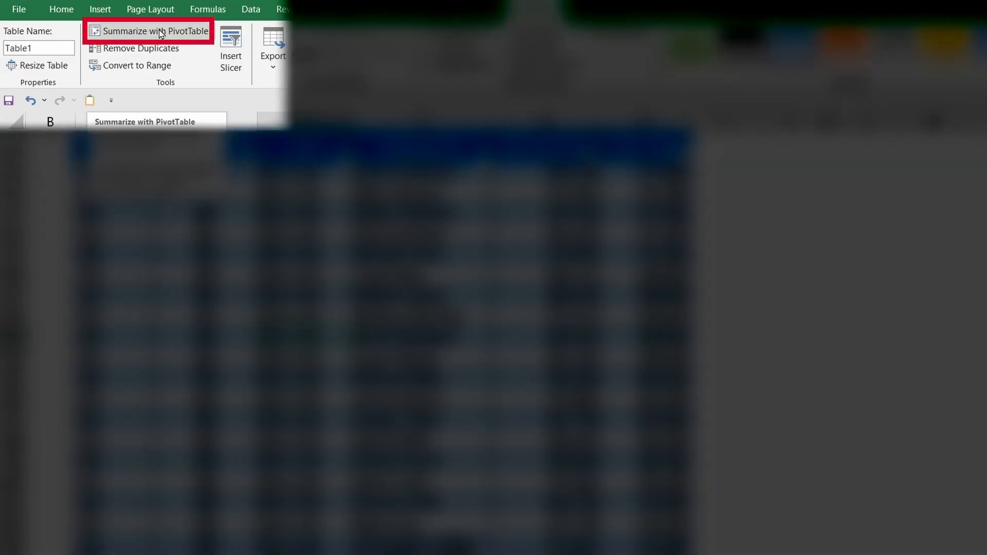
click(96, 34)
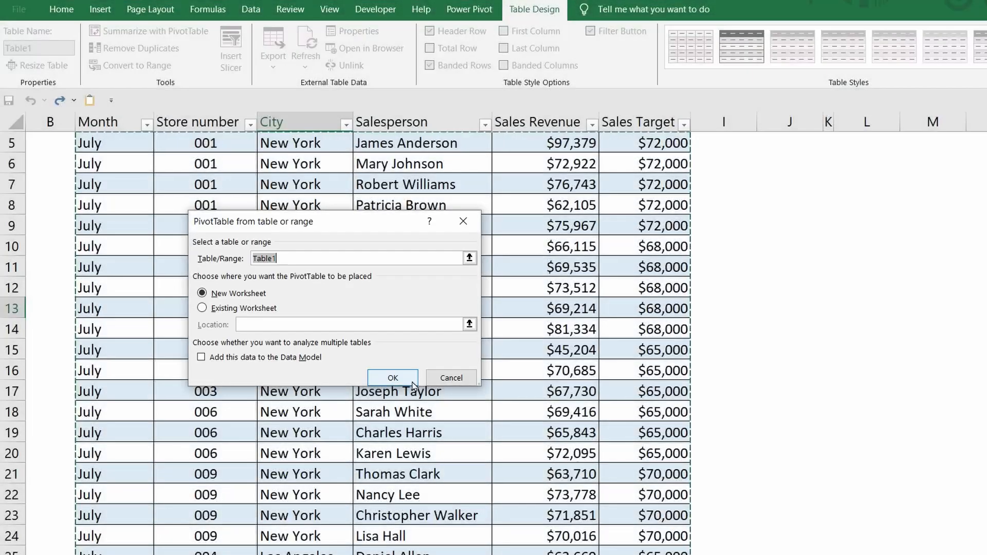
click(408, 379)
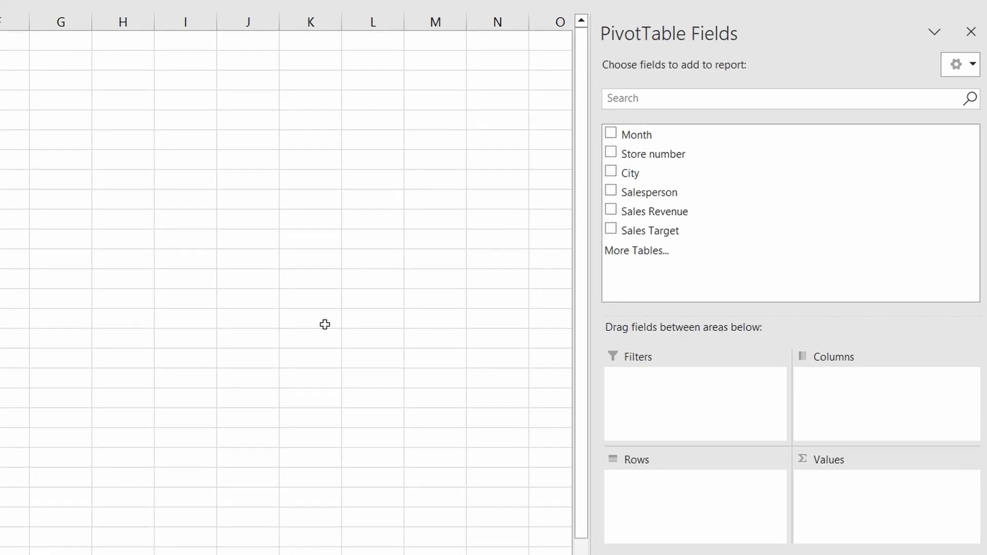
- Lay out the PivotTable with City as rows, Sales Revenue as values and Month as the report filter
click(611, 173)
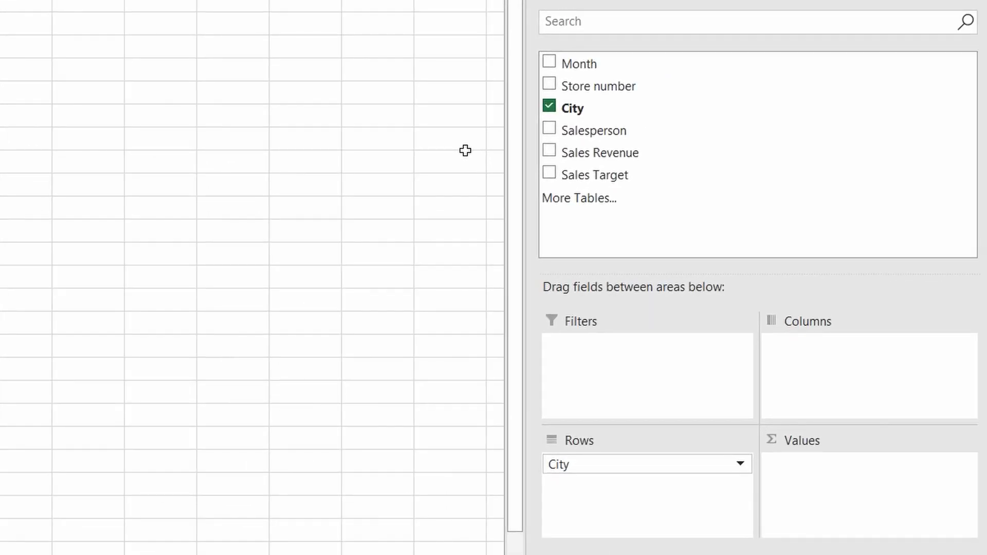
click(556, 152)
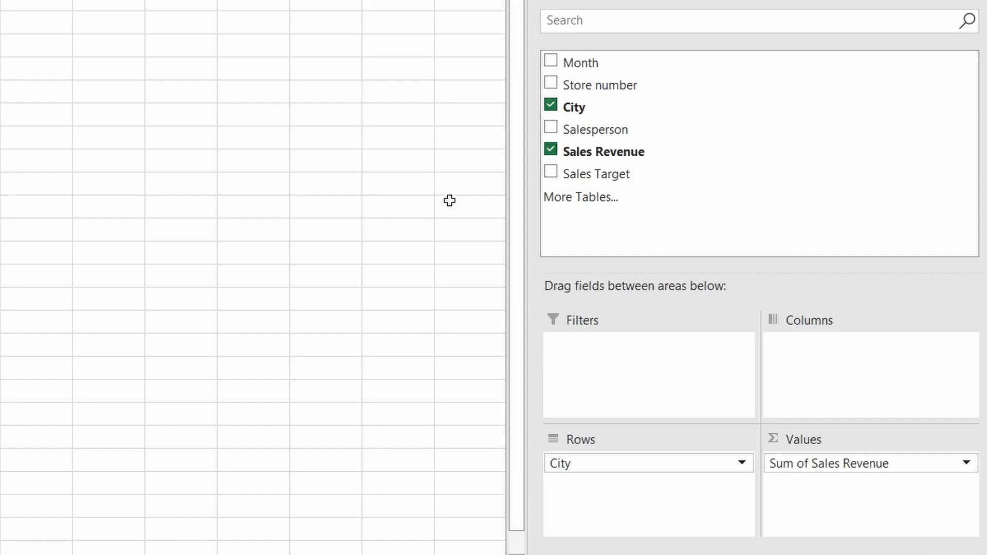
right_click(583, 60)
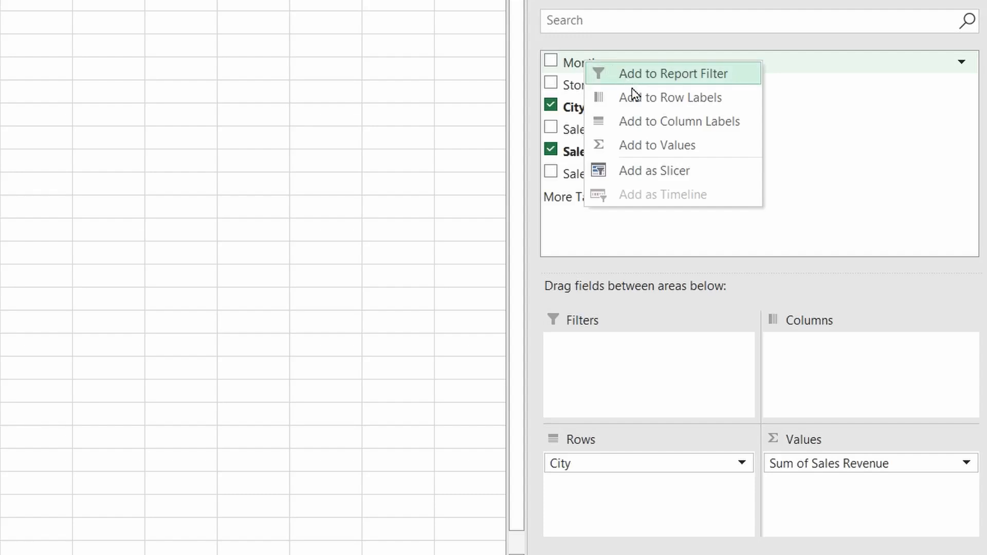
click(651, 78)
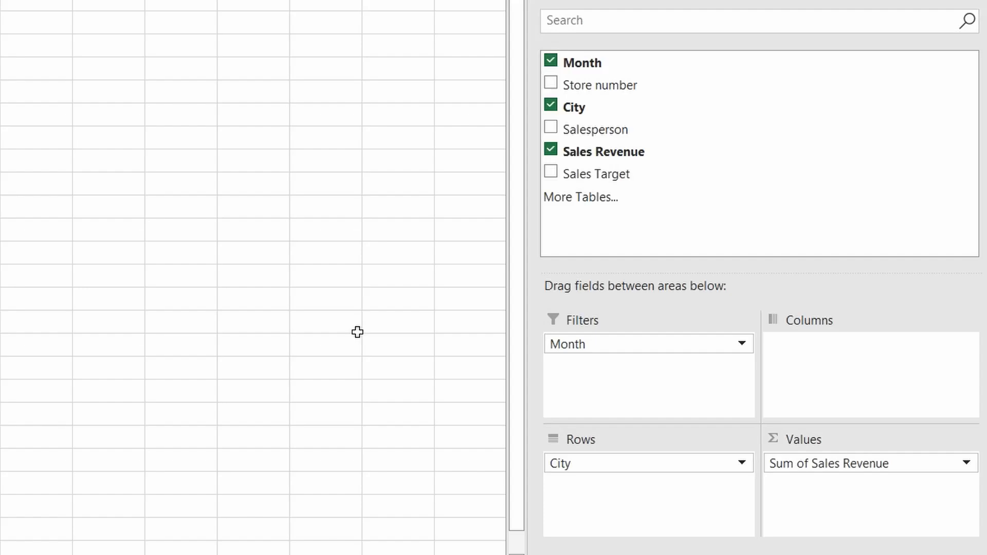
- Remove Month and Sales Revenue from the PivotTable layout and move City from rows to columns
drag(579, 344, 656, 231)
drag(813, 465, 628, 238)
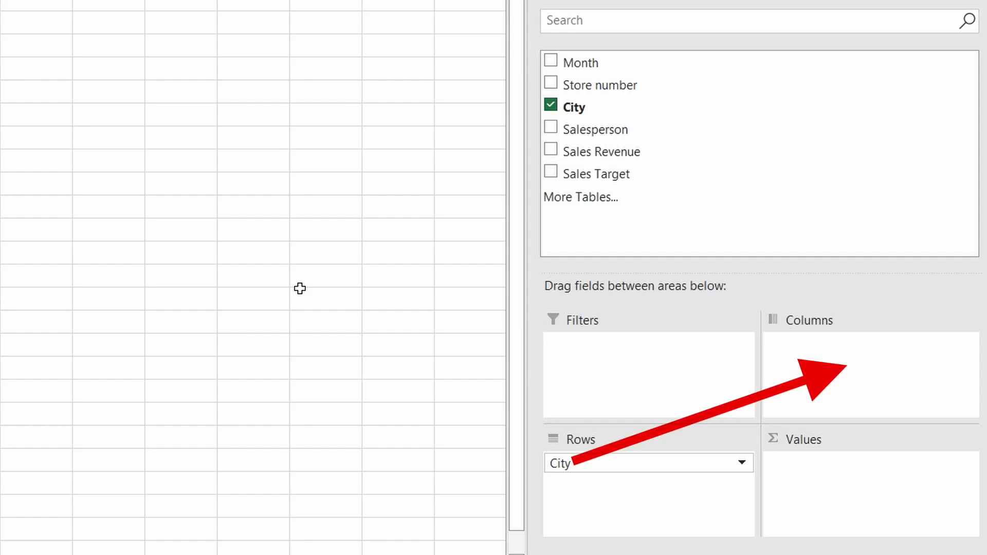
mouse_move(560, 466)
mouse_down()
mouse_move(748, 423)
mouse_move(800, 382)
mouse_up()
drag(802, 383, 800, 381)
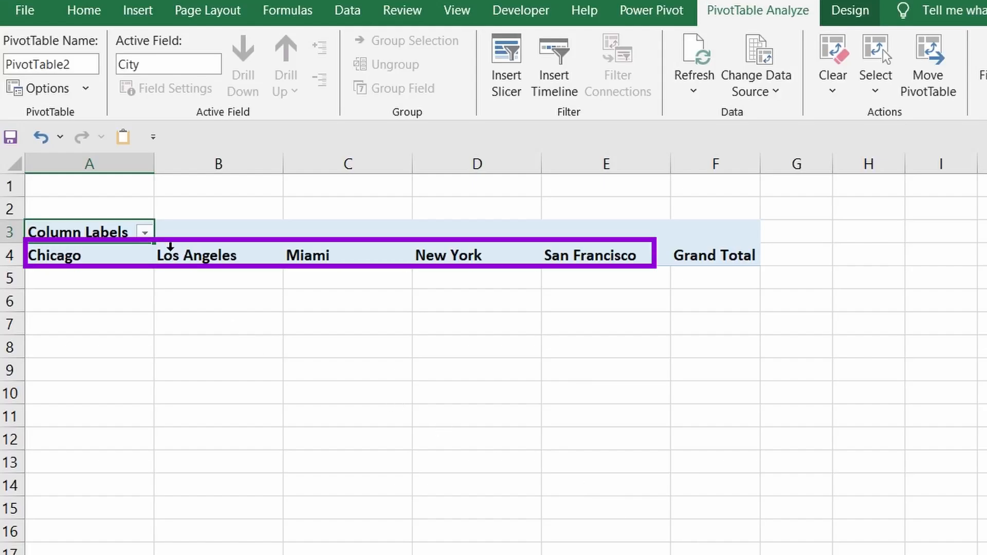
- Filter the column labels to Chicago, Los Angeles and San Francisco, and clear the City filter again
click(145, 232)
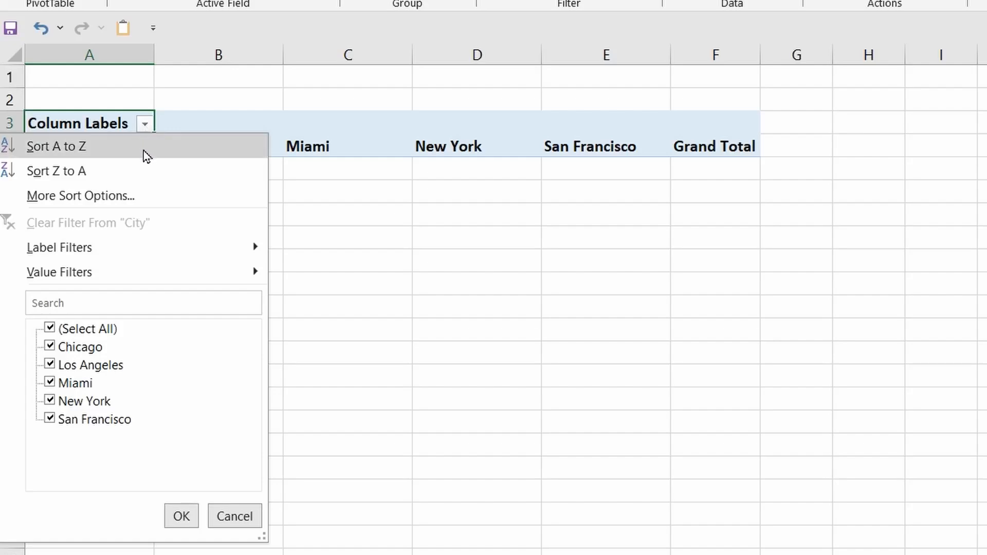
click(50, 329)
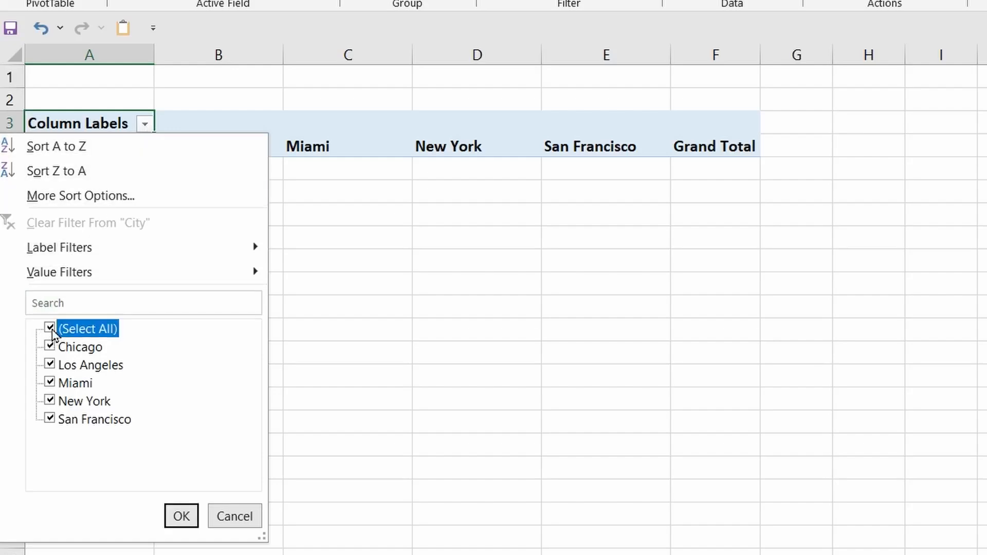
click(49, 365)
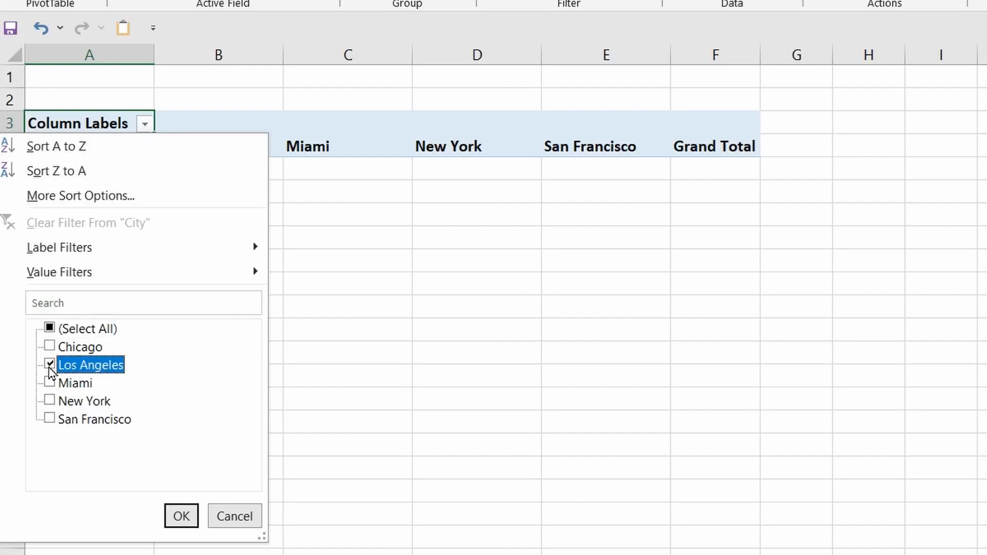
click(49, 419)
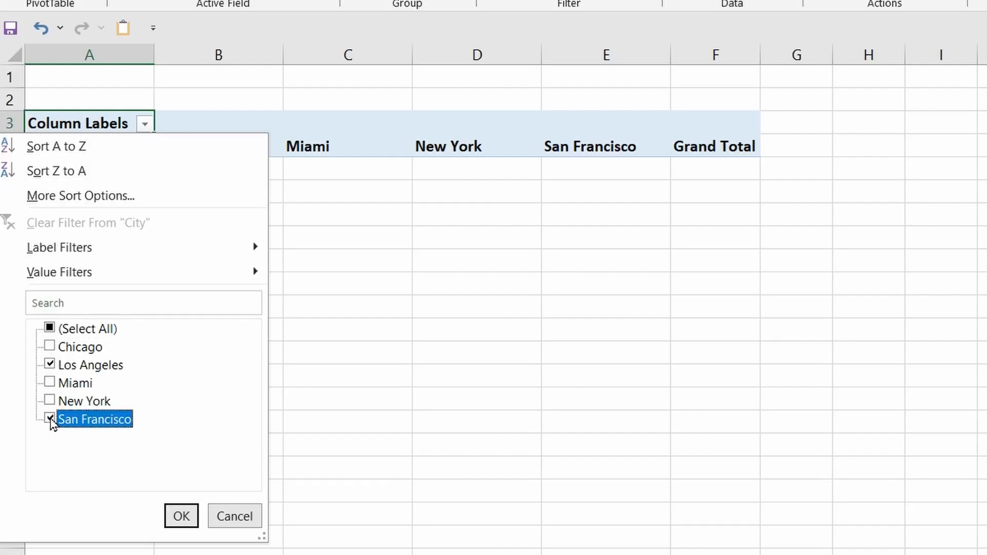
click(50, 347)
click(181, 516)
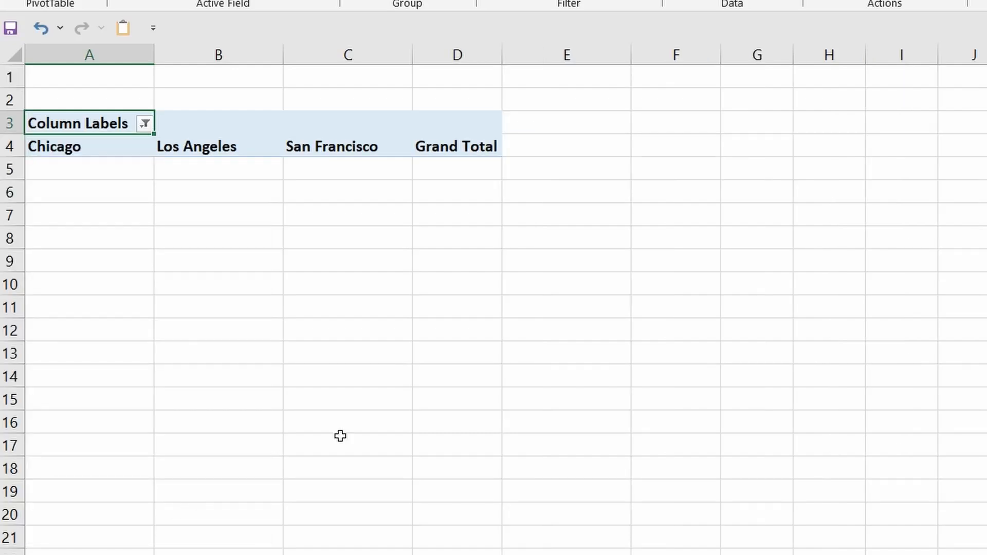
click(144, 124)
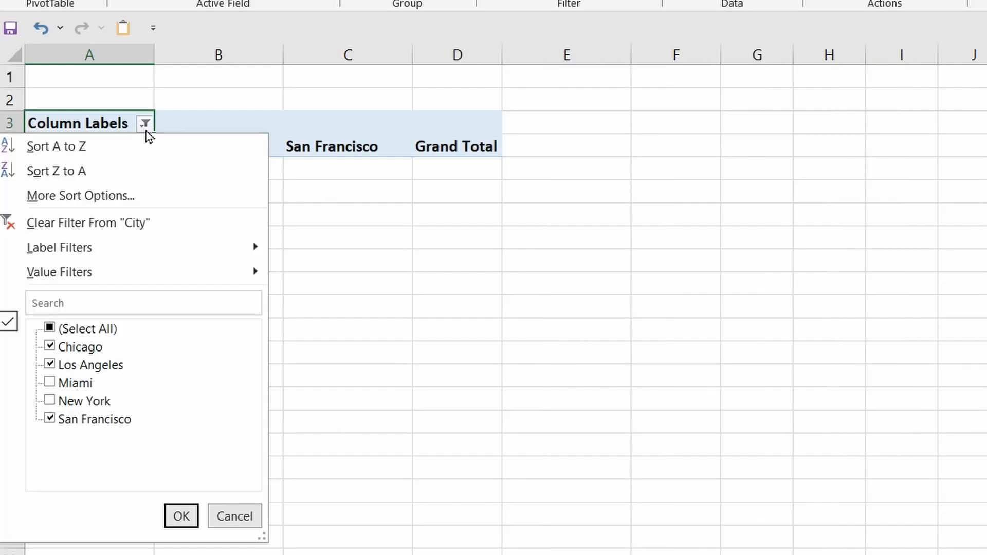
click(89, 226)
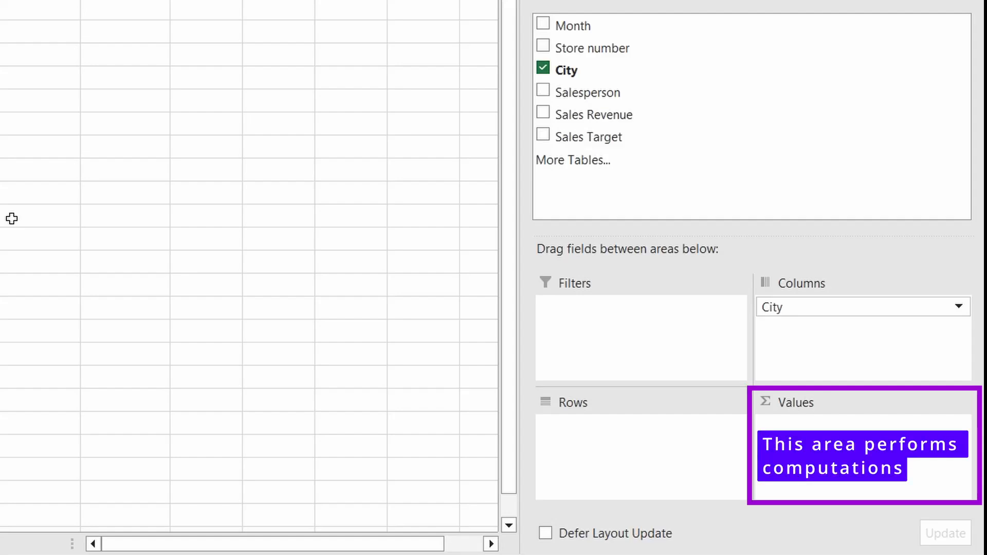
- Add Sales Revenue to the PivotTable values and summarize the field by Max
drag(581, 115, 847, 469)
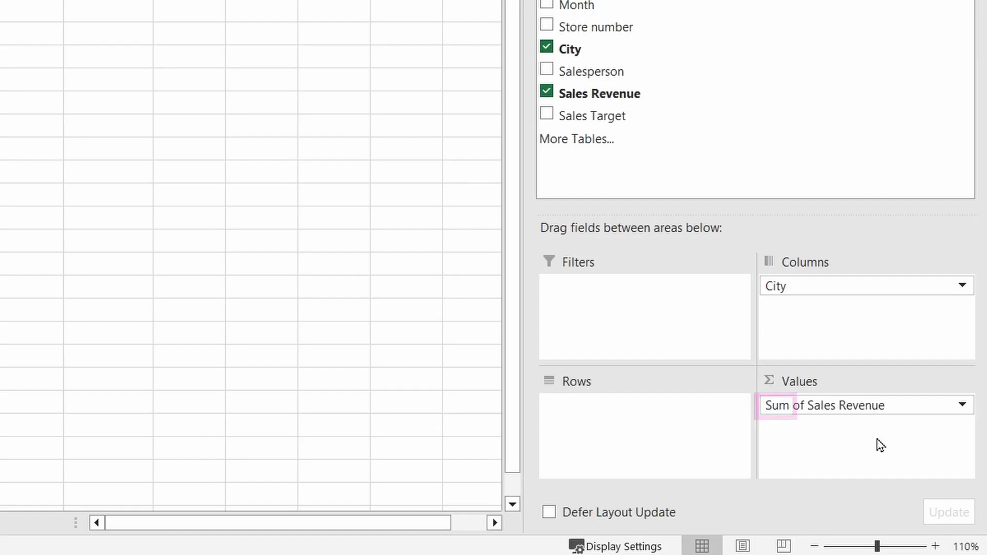
click(962, 407)
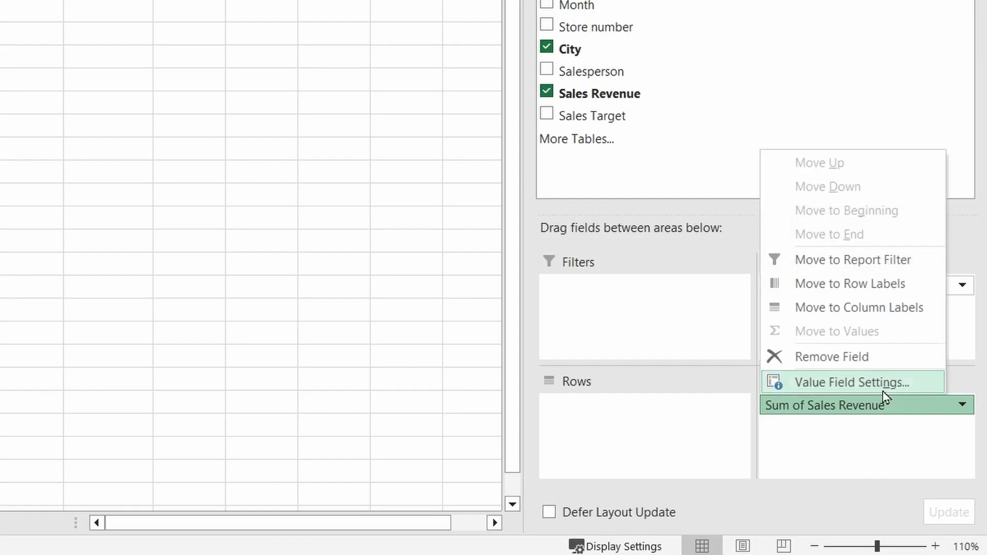
click(851, 384)
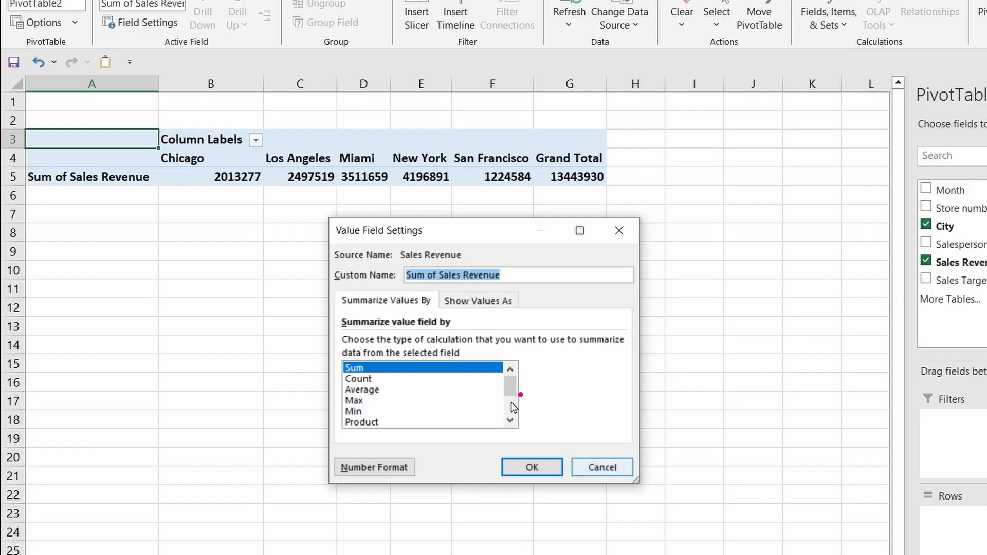
scroll(512, 403, down, 2)
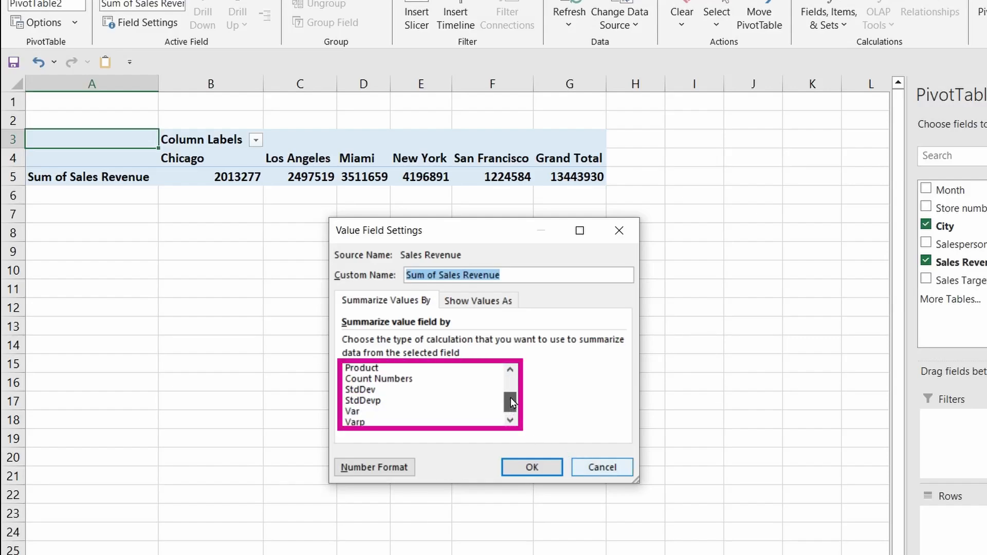
scroll(510, 397, up, 2)
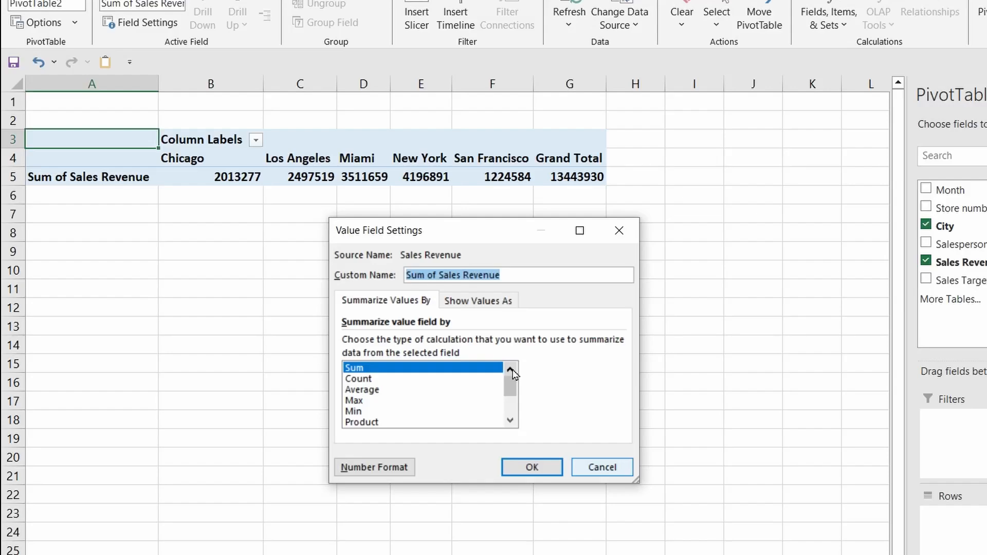
click(362, 401)
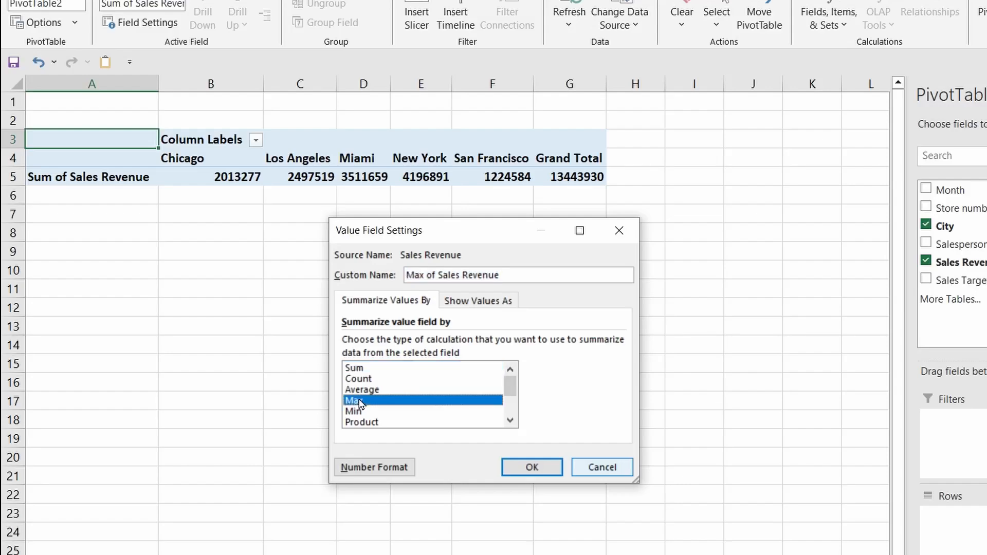
click(526, 470)
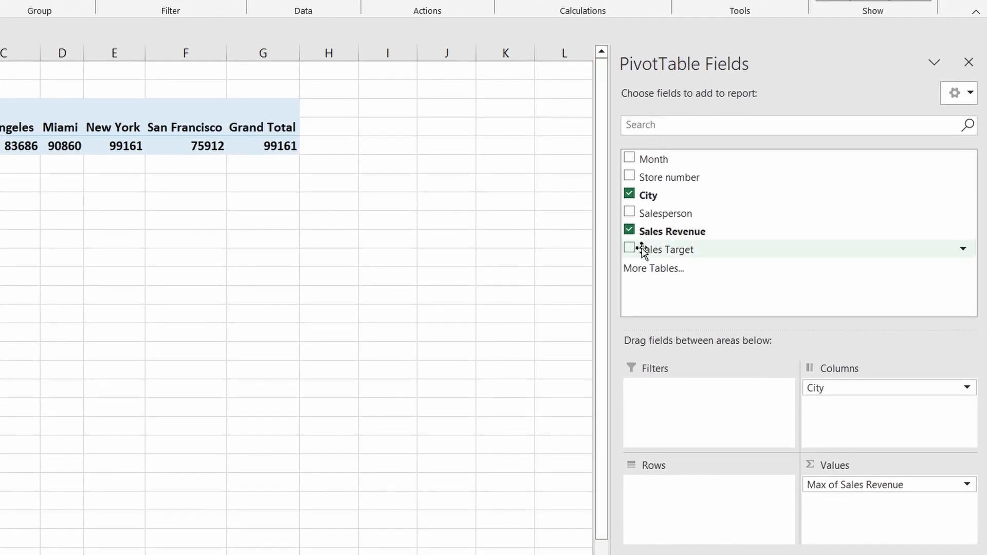
- Add Sales Revenue to the values a second time as a sum and move City from columns to rows
drag(675, 232, 862, 528)
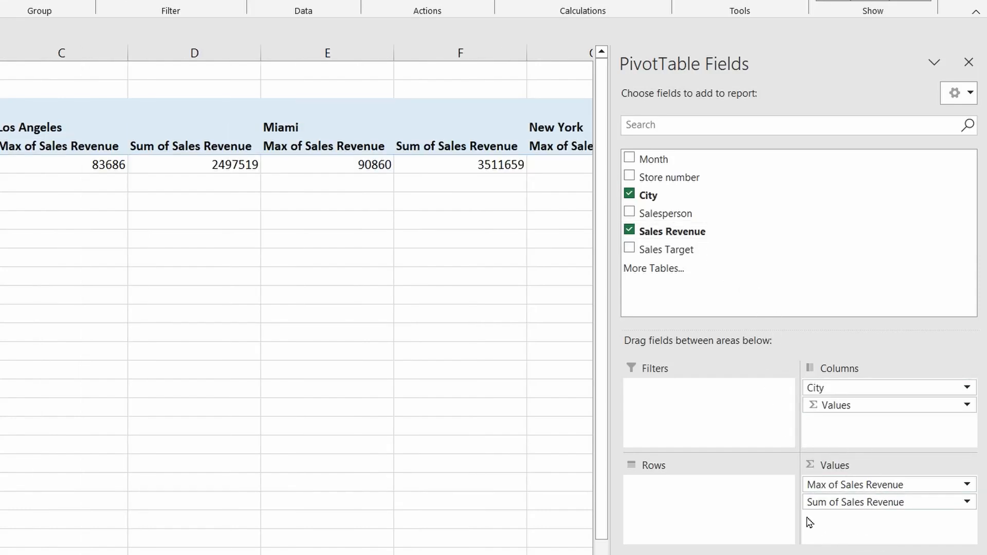
drag(822, 390, 674, 510)
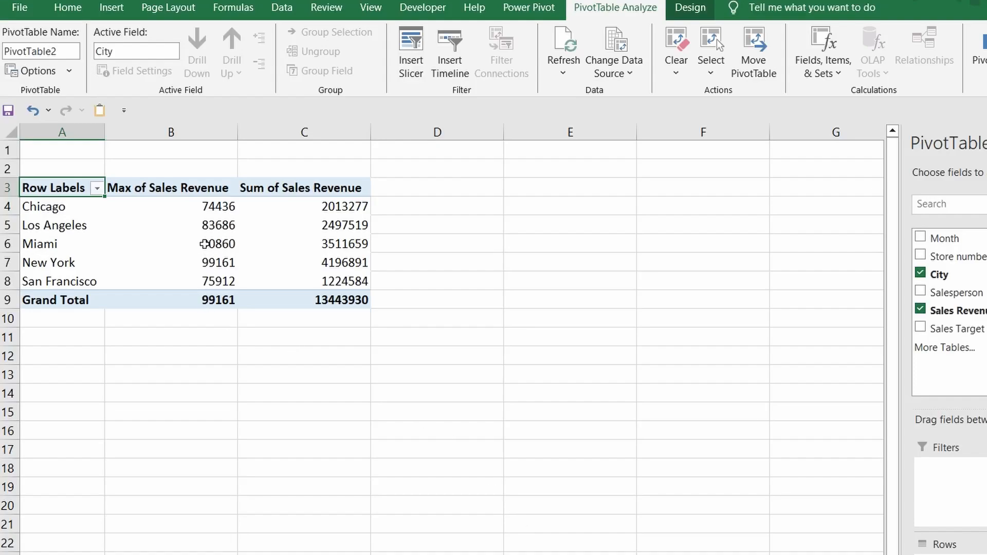
- Format the Max of Sales Revenue values as dollar Currency with 0 decimal places
click(205, 244)
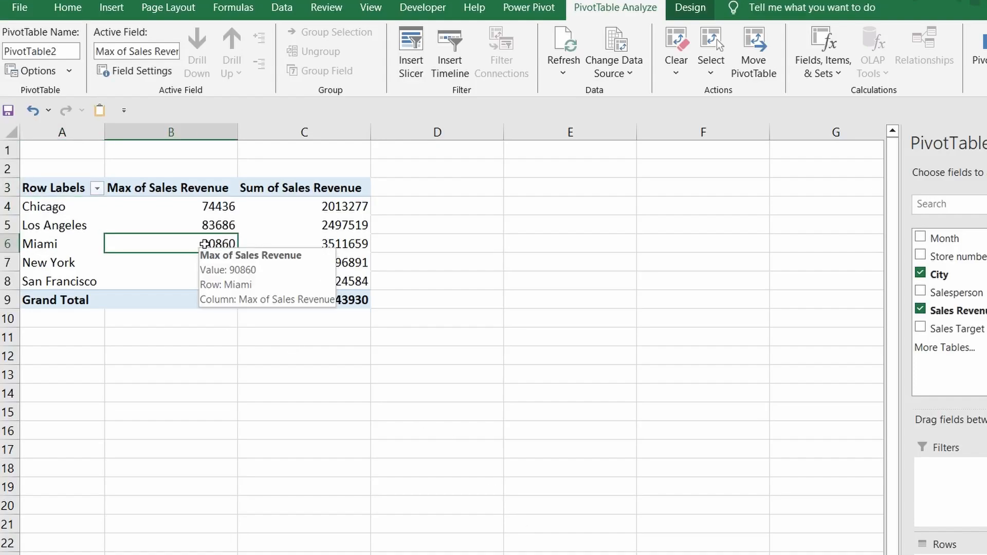
right_click(205, 244)
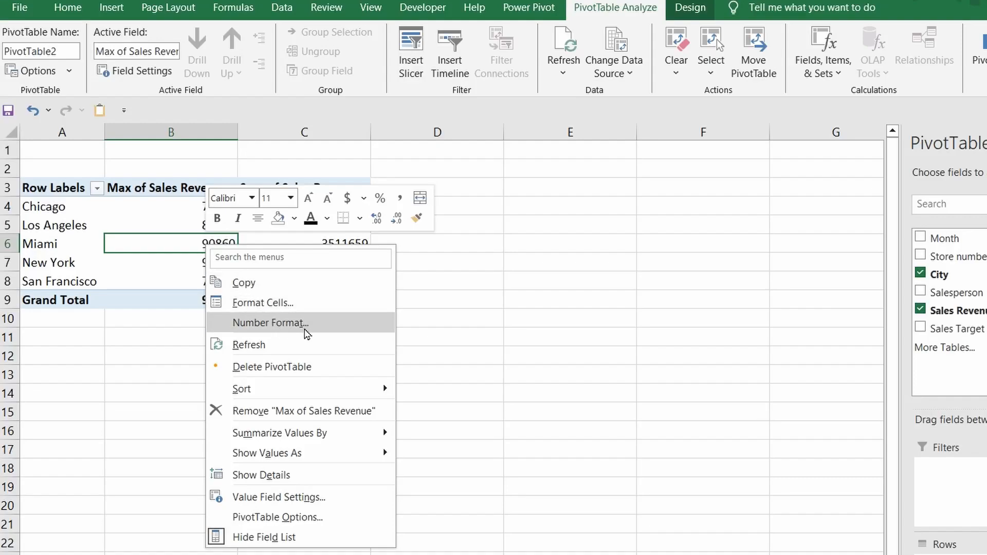
click(305, 330)
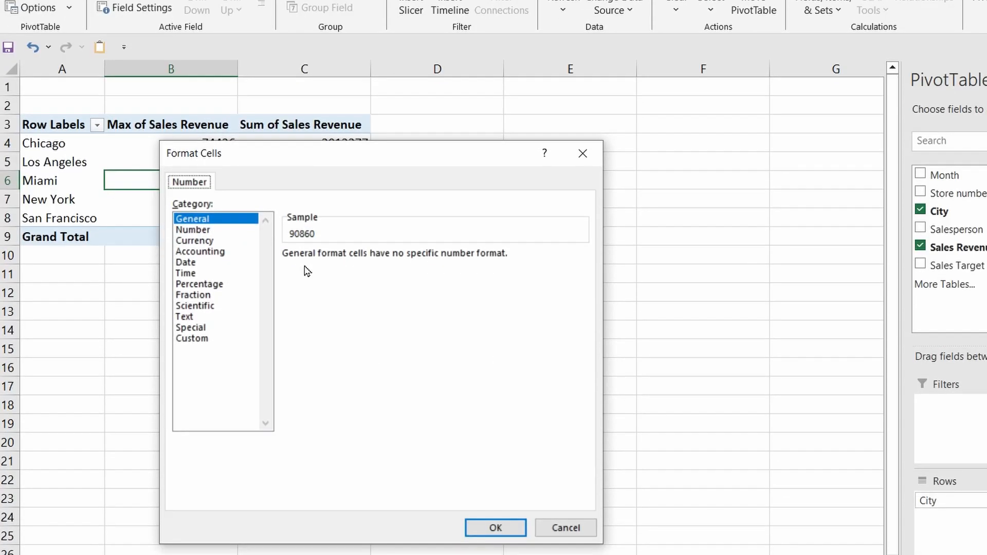
click(203, 243)
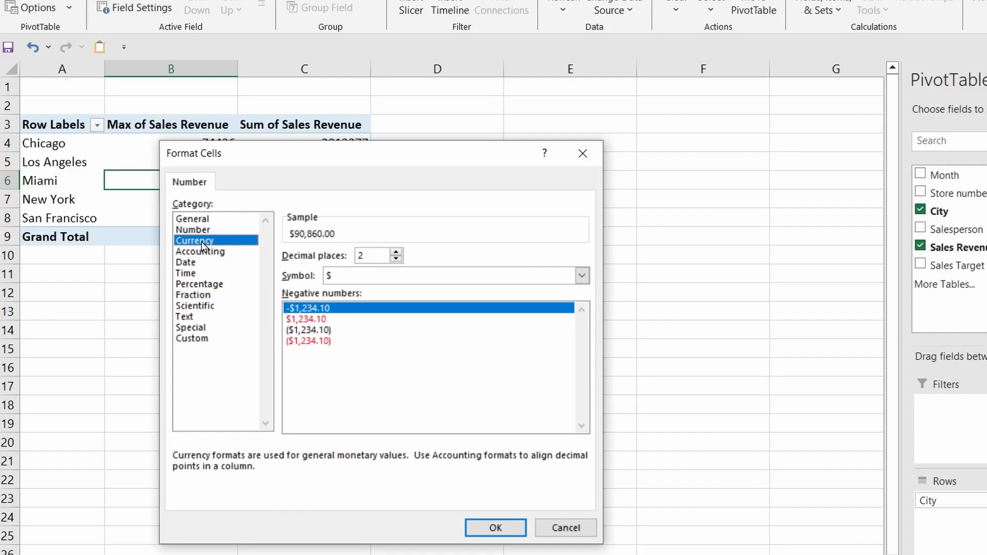
click(396, 260)
click(396, 259)
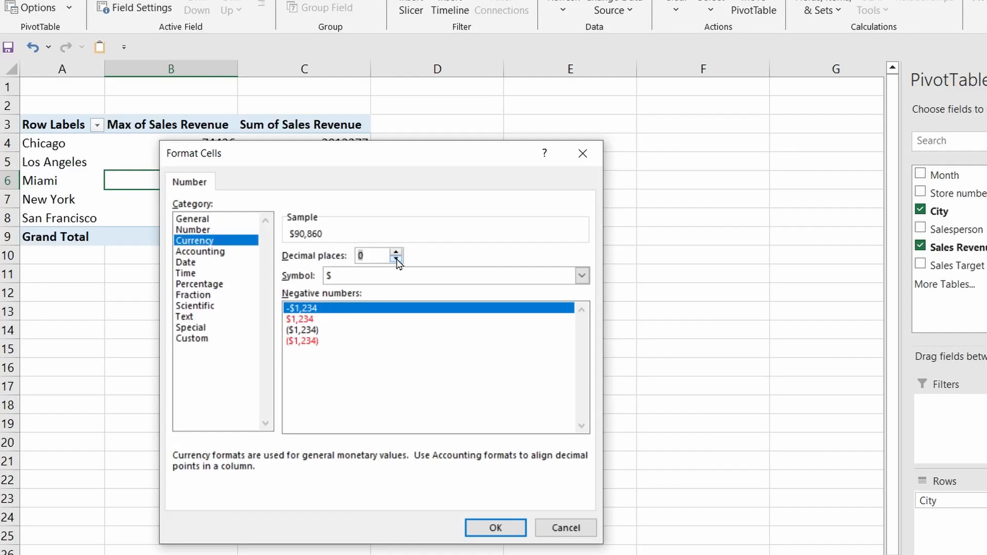
click(494, 528)
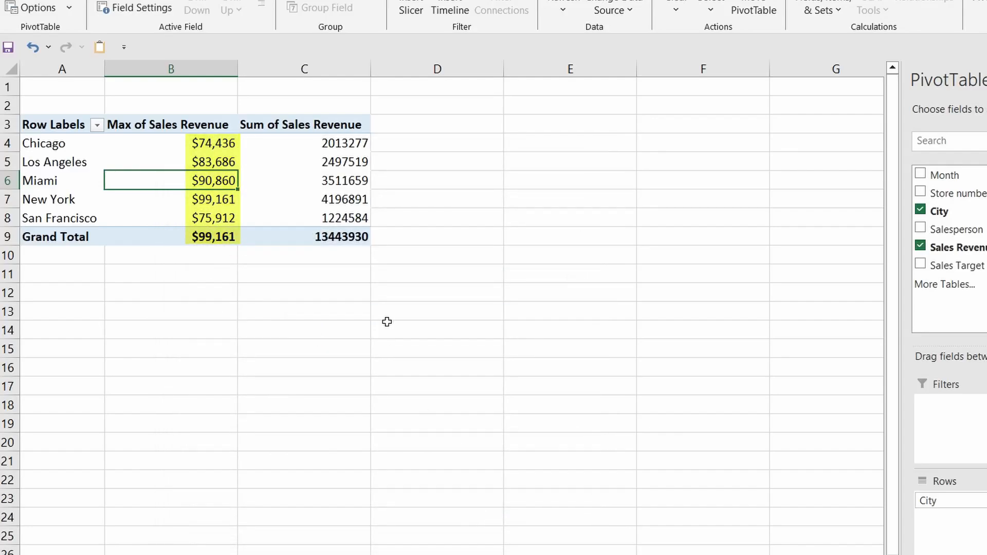
- Apply the Currency number format with the $ symbol and 0 decimal places to the Sum of Sales Revenue values
click(331, 185)
right_click(330, 186)
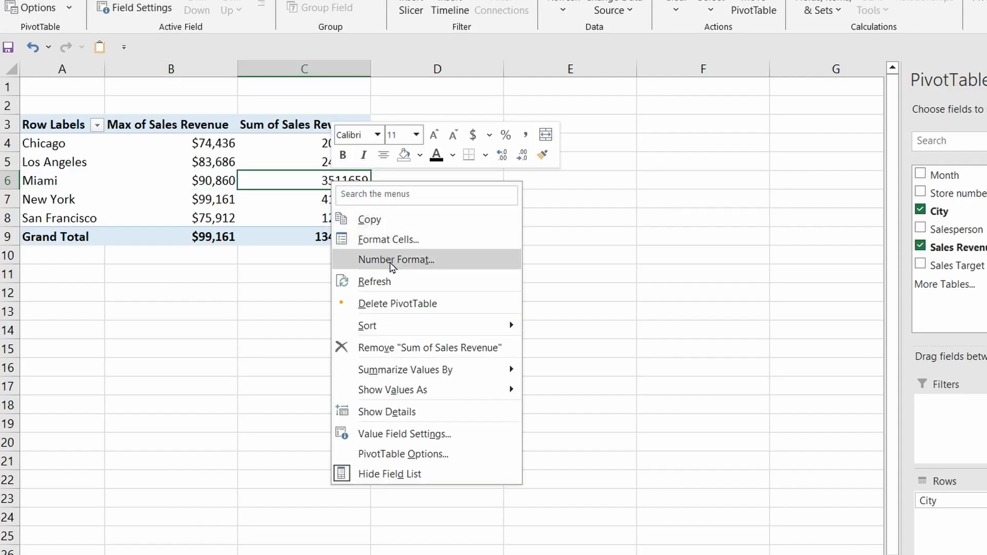
click(394, 260)
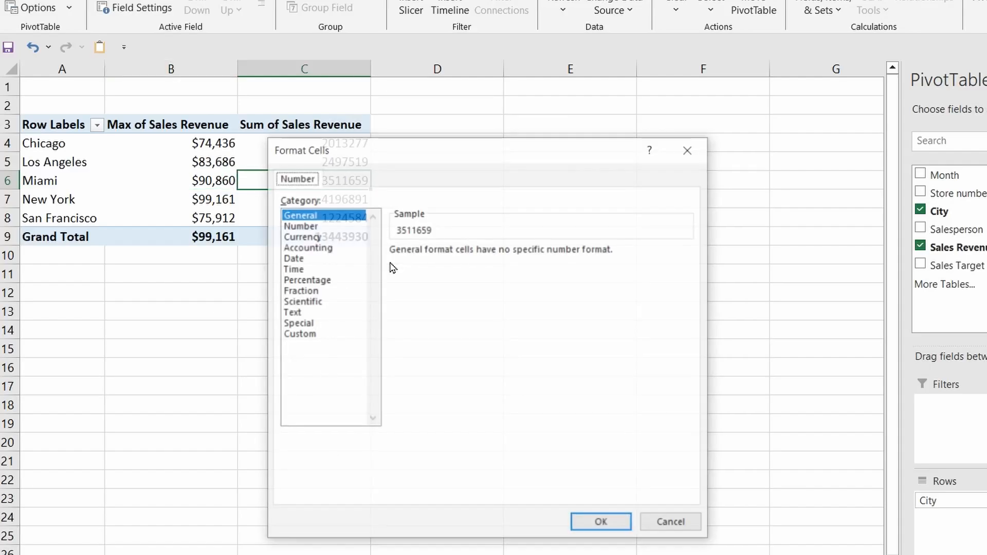
click(313, 237)
click(503, 255)
click(502, 255)
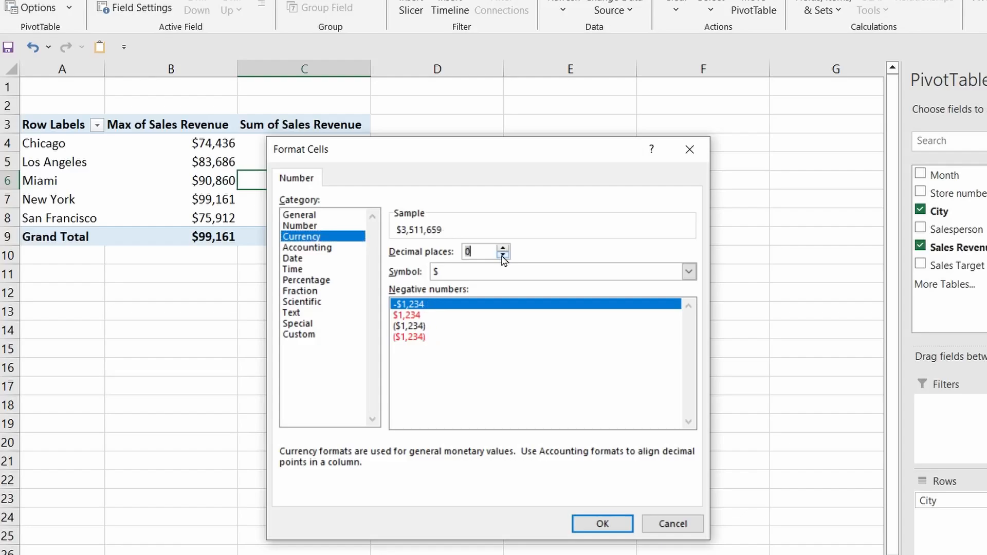
click(602, 524)
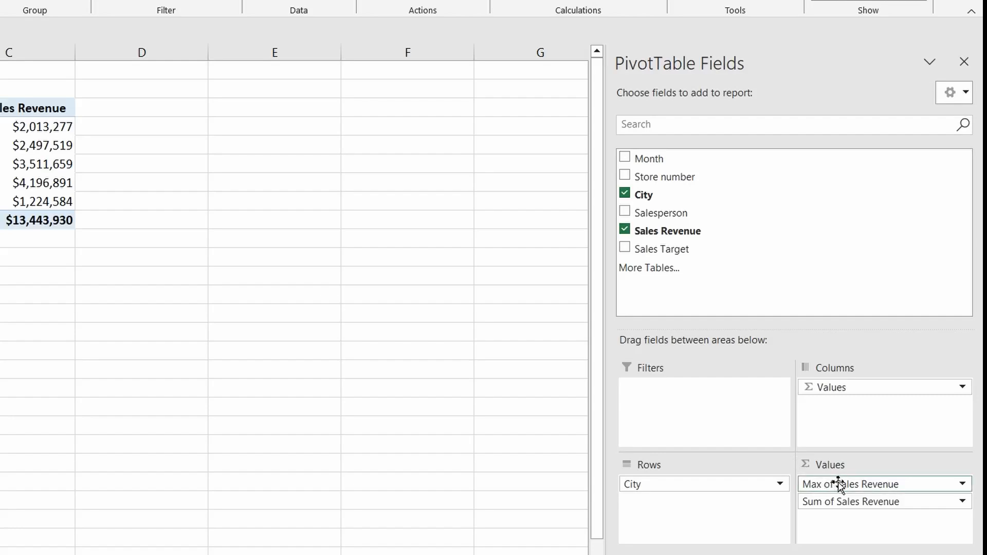
- Remove Max of Sales Revenue from the PivotTable values and show Sum of Sales Revenue as % of Grand Total
drag(837, 482, 705, 305)
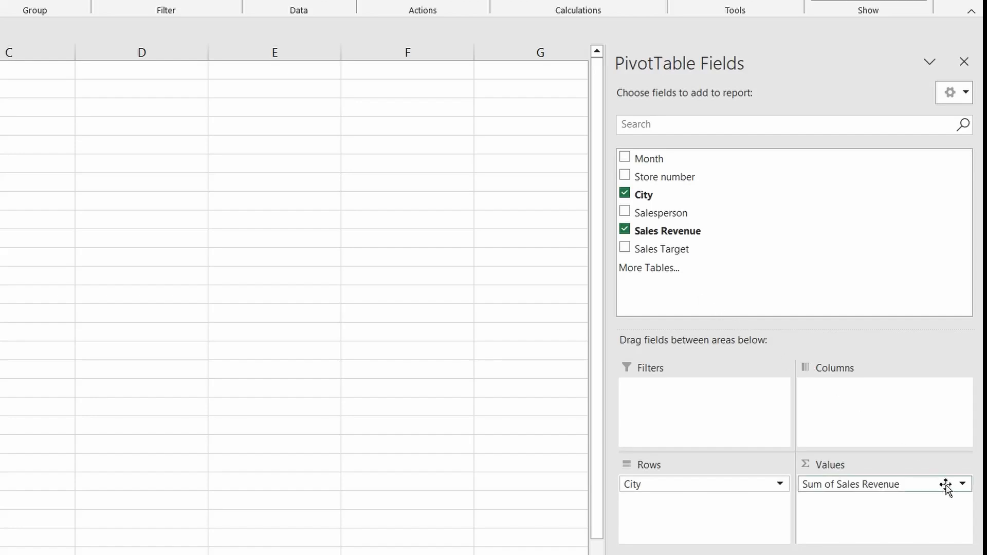
click(963, 485)
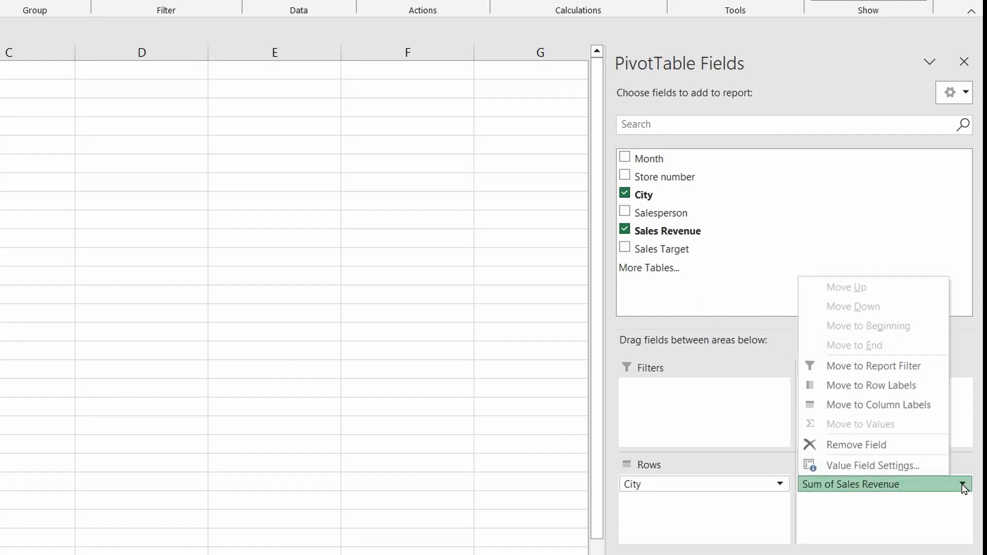
click(921, 467)
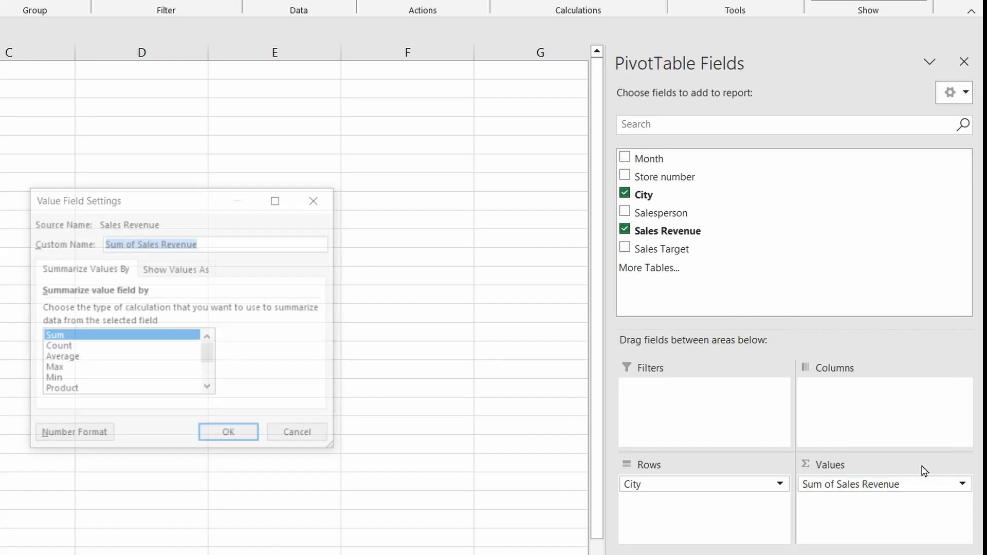
click(199, 273)
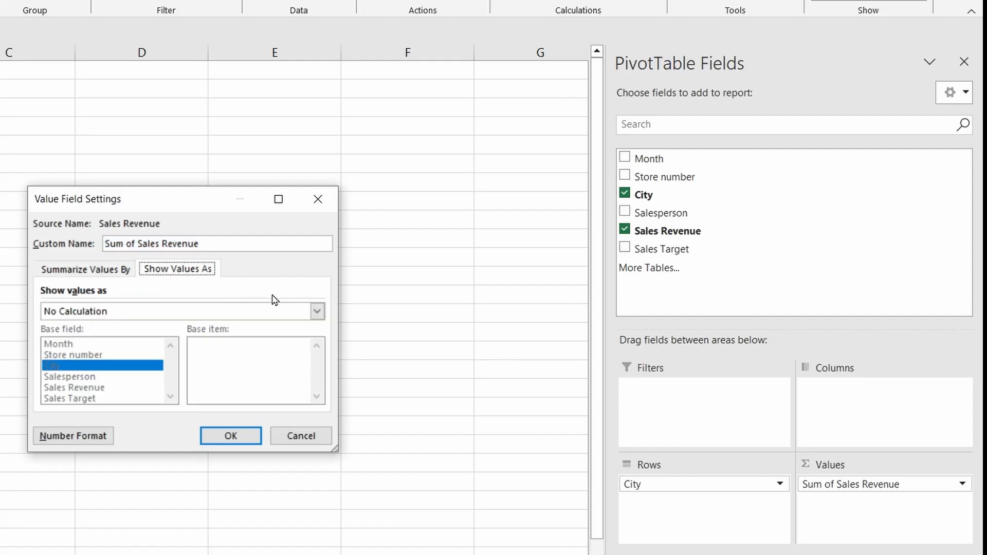
click(317, 312)
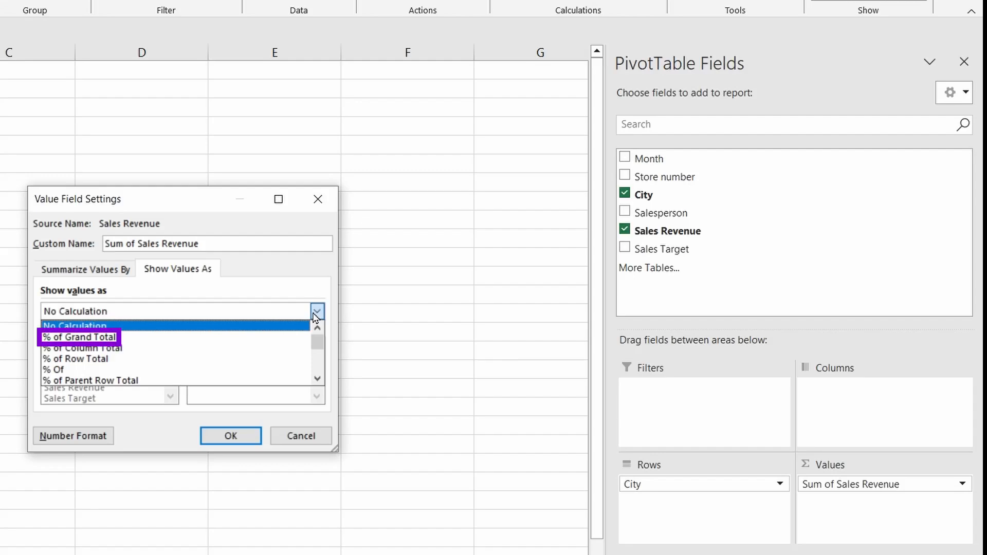
click(92, 337)
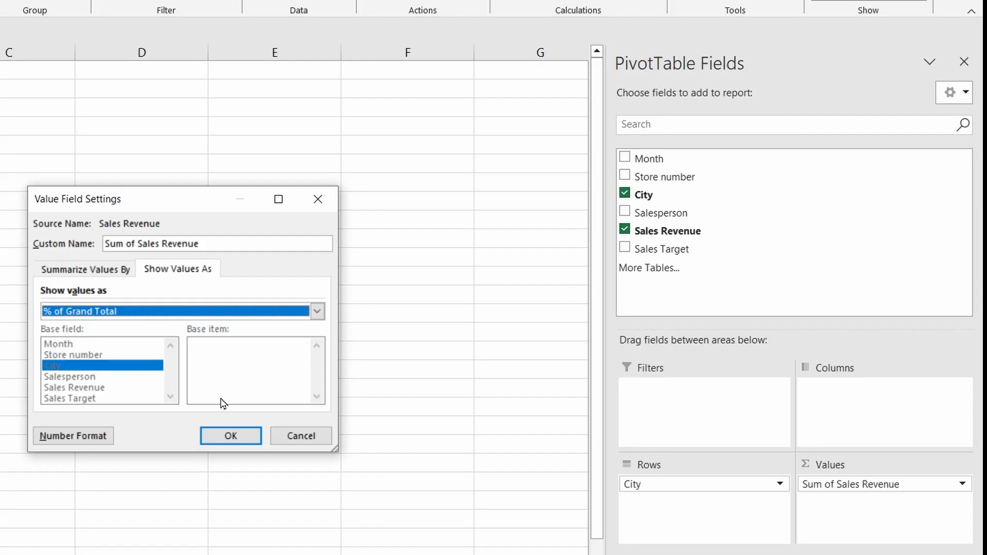
click(241, 441)
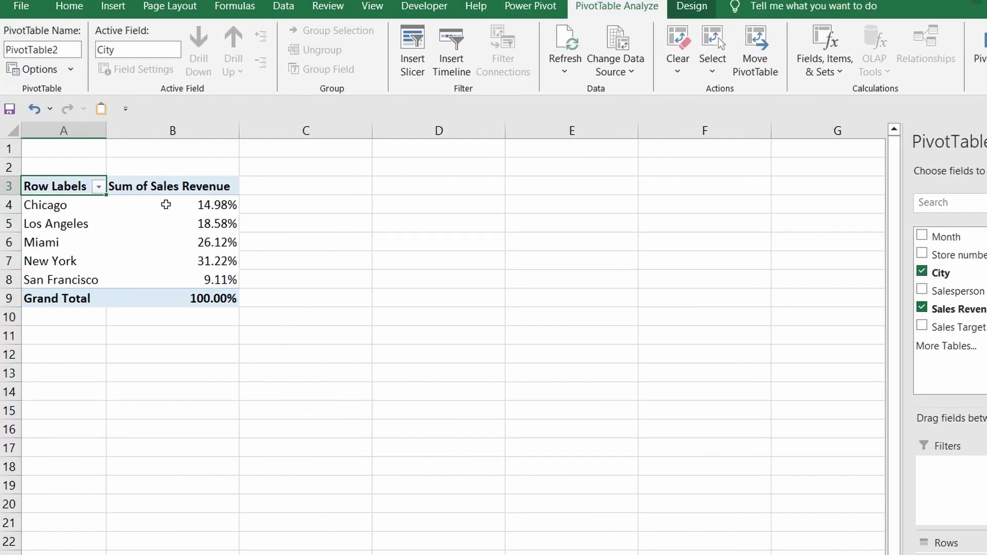
- Sort the cities by their Sum of Sales Revenue share from largest to smallest
click(165, 205)
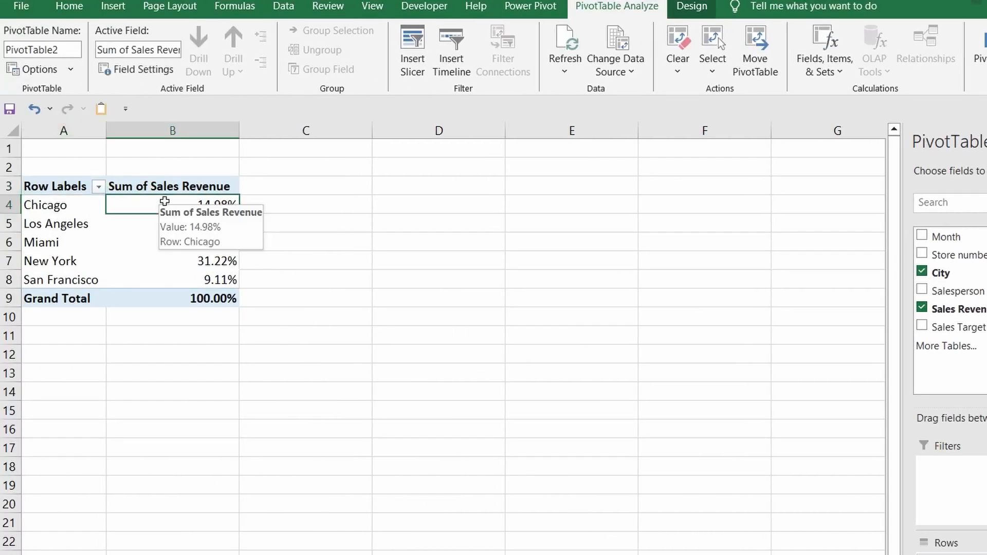
right_click(166, 204)
mouse_move(290, 350)
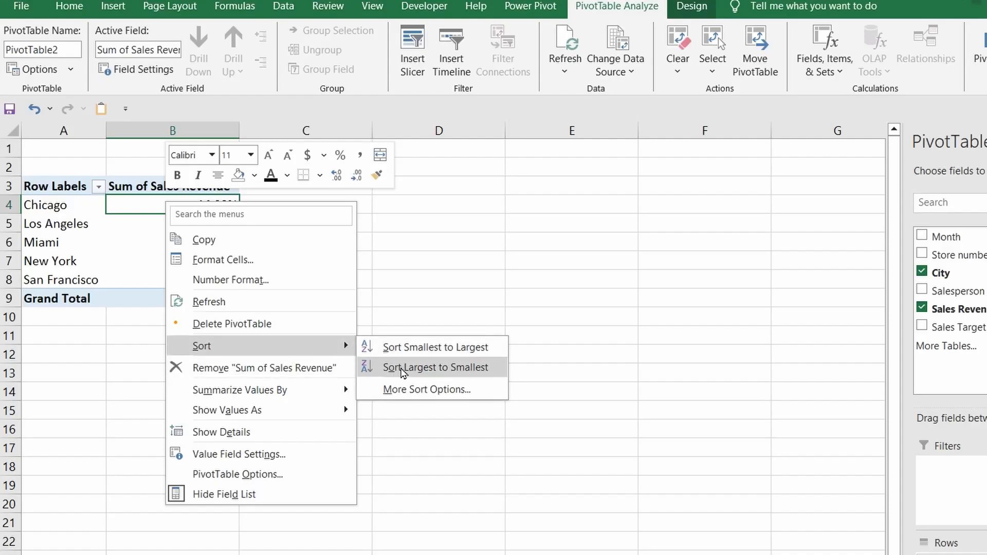
click(402, 368)
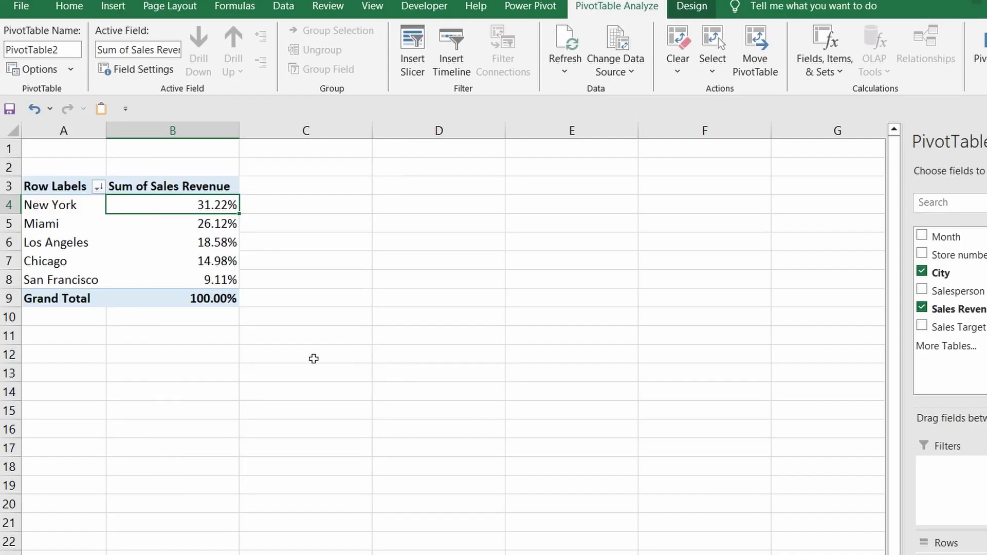
- Add Month as a report filter and filter the PivotTable to August
click(53, 186)
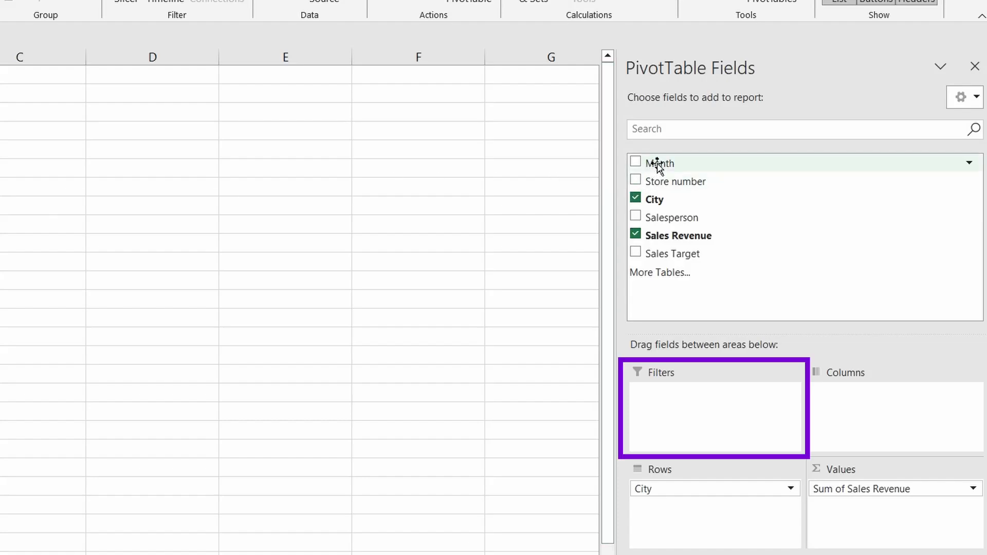
drag(658, 164, 674, 409)
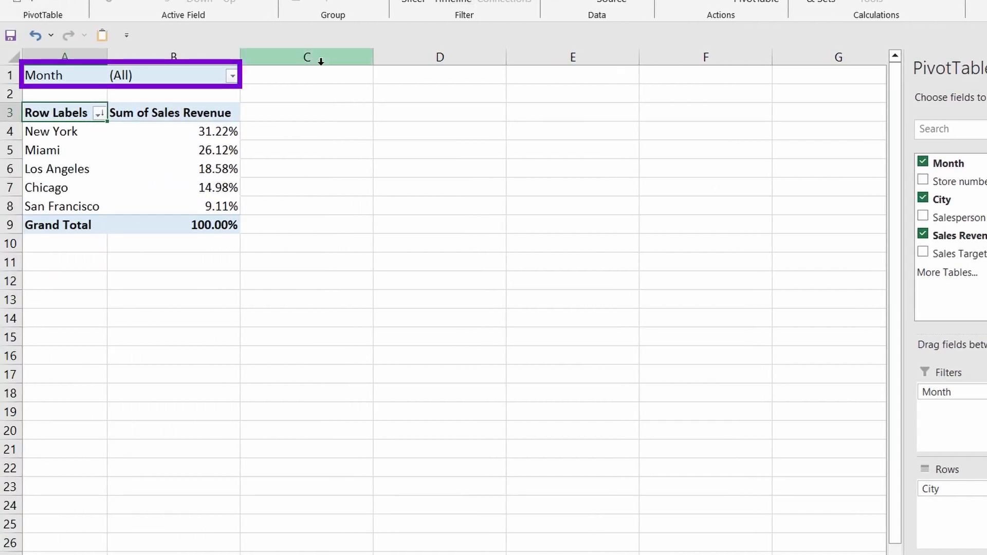
click(232, 78)
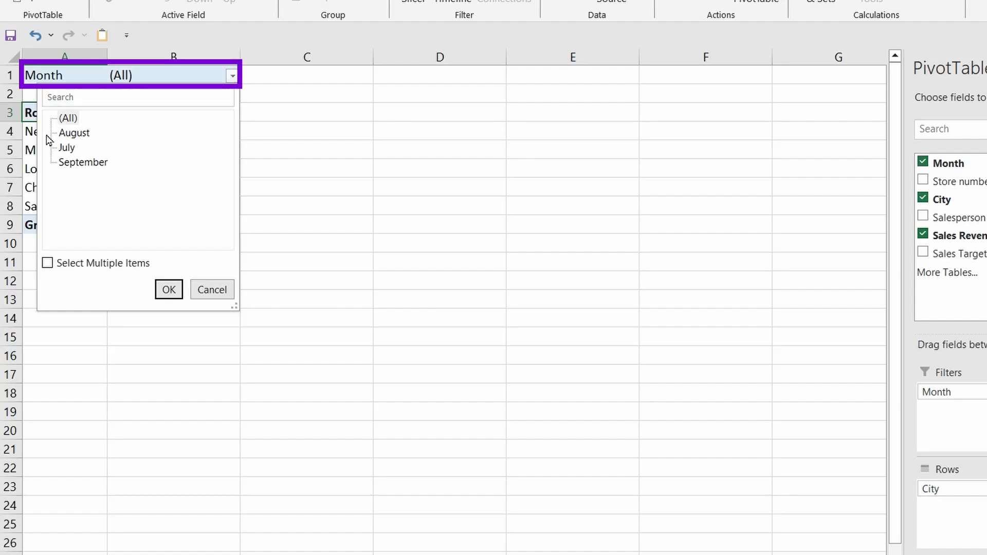
click(78, 134)
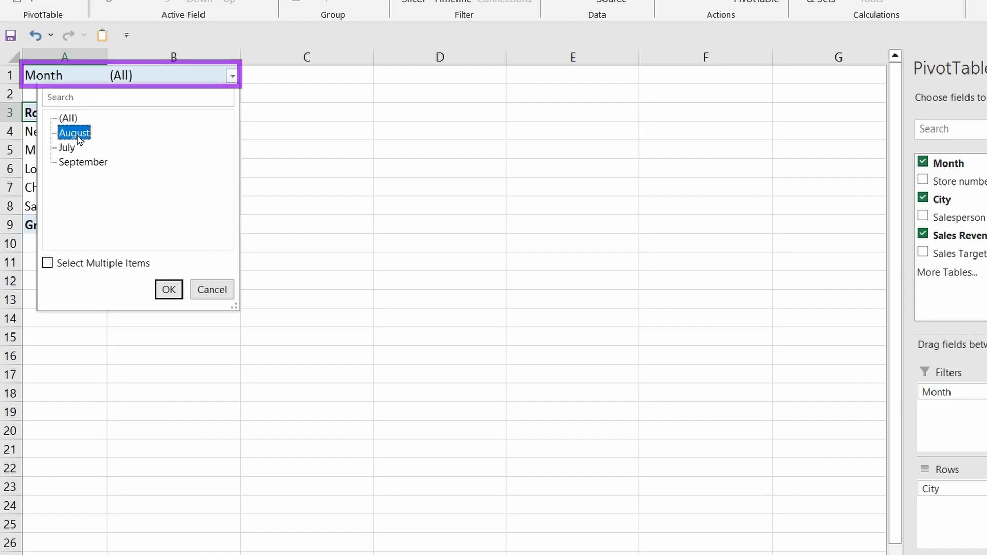
click(167, 289)
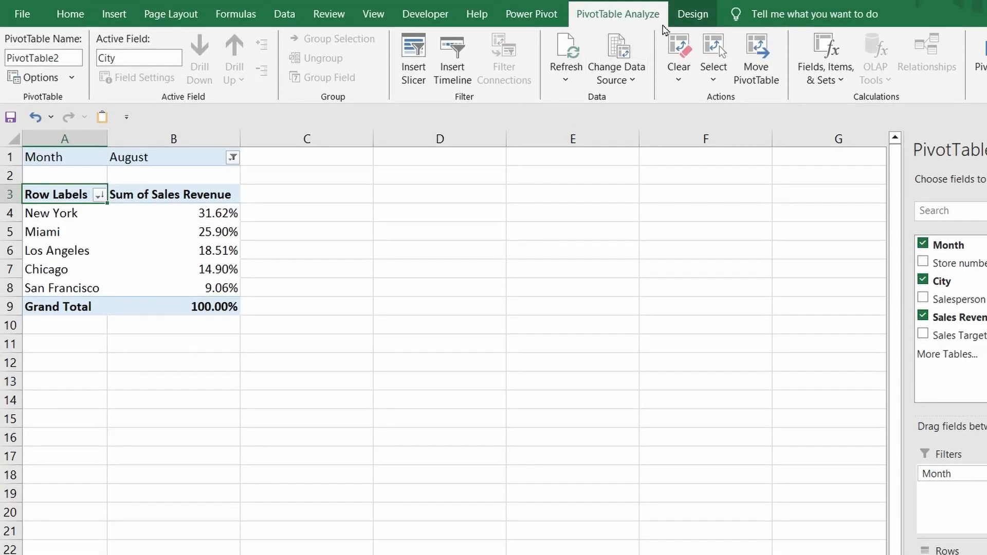
- Apply the darker blue PivotTable style from the second row of the Medium styles
click(692, 16)
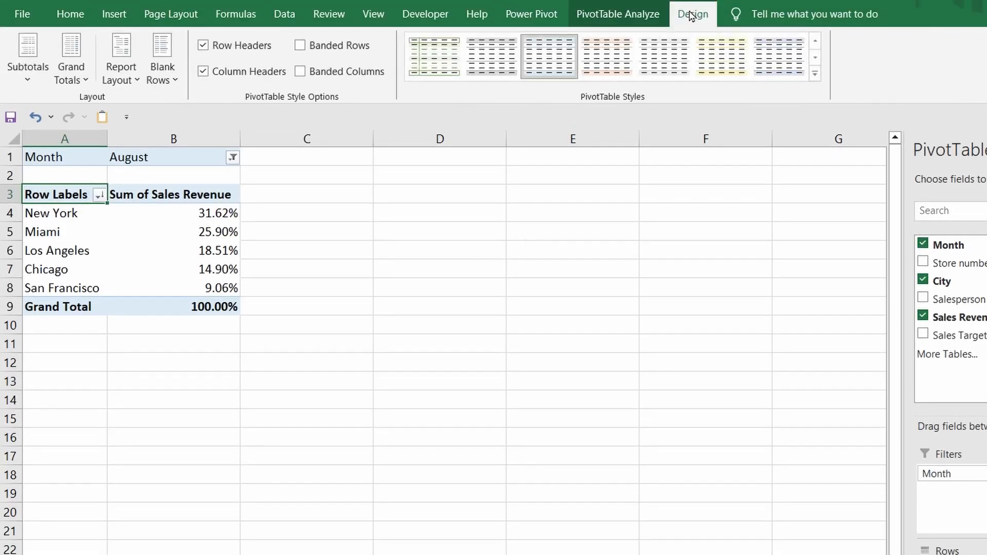
click(815, 73)
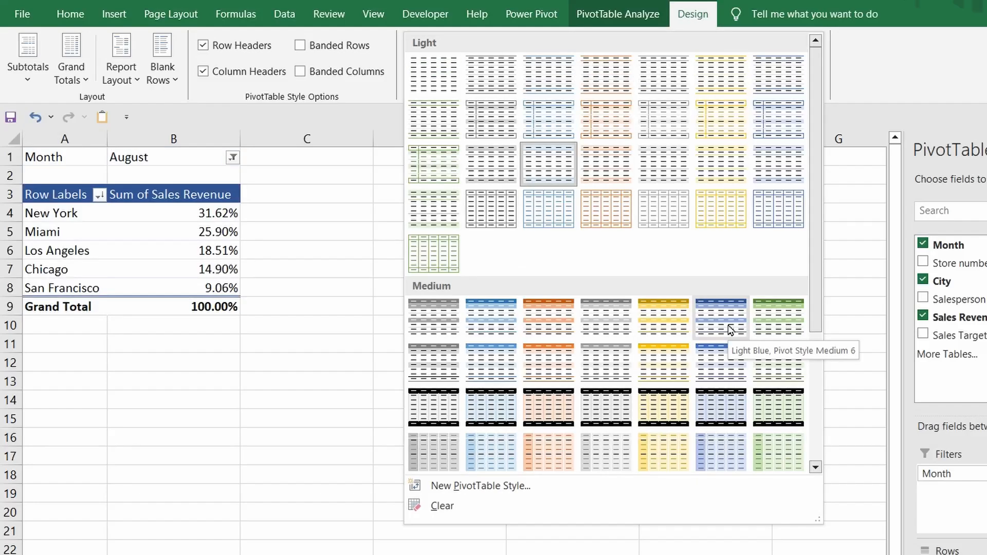
click(723, 367)
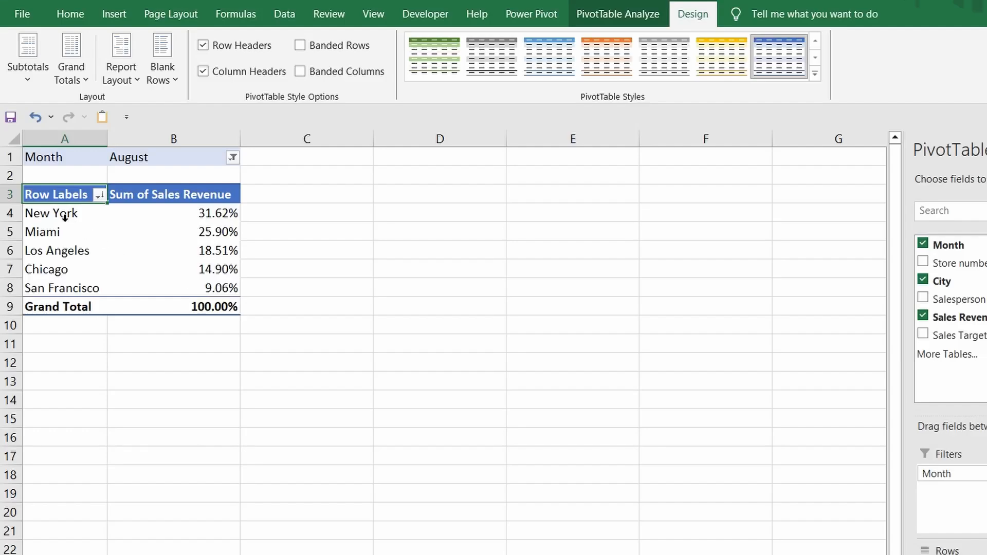
- Apply All Borders to the city rows and the Grand Total row, cells A4:B9
drag(54, 211, 213, 306)
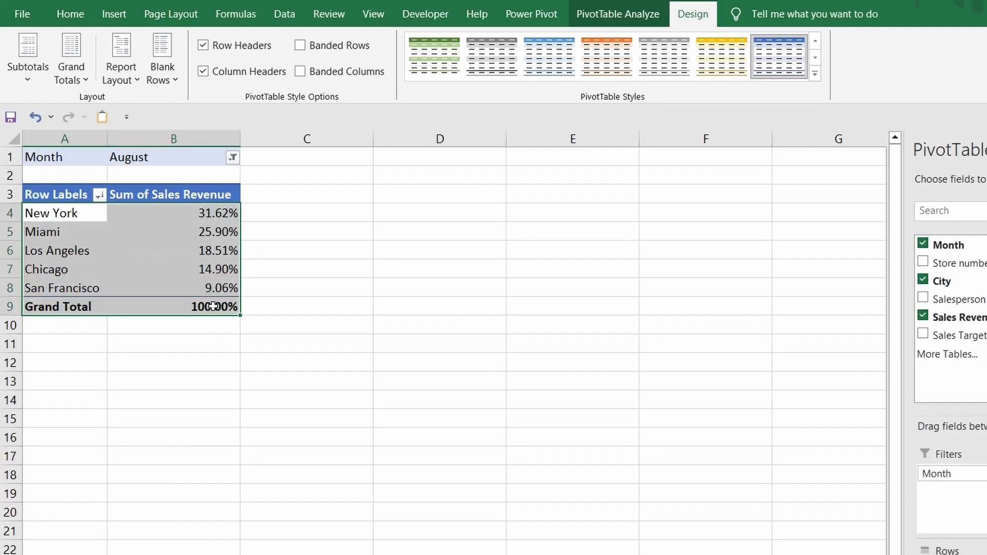
click(72, 17)
click(251, 72)
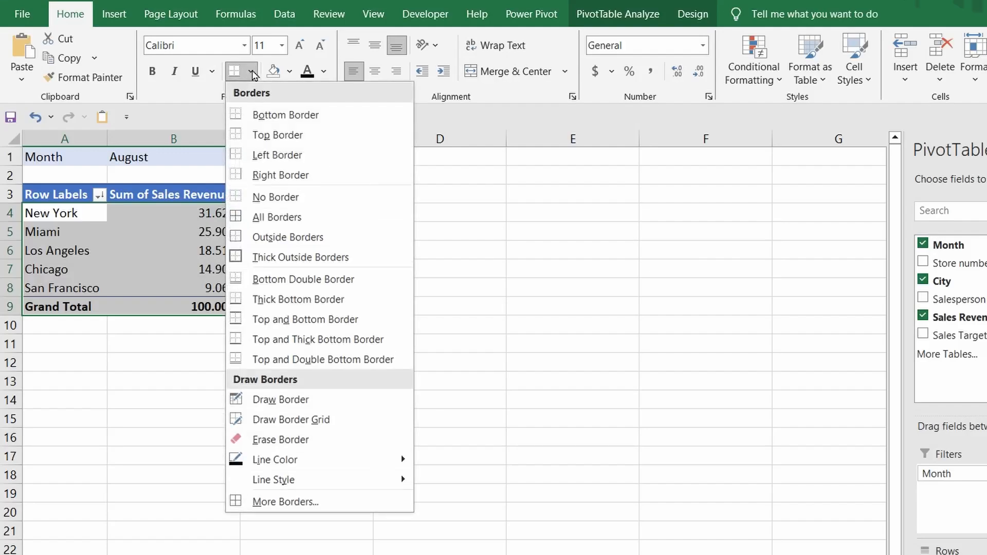
click(265, 218)
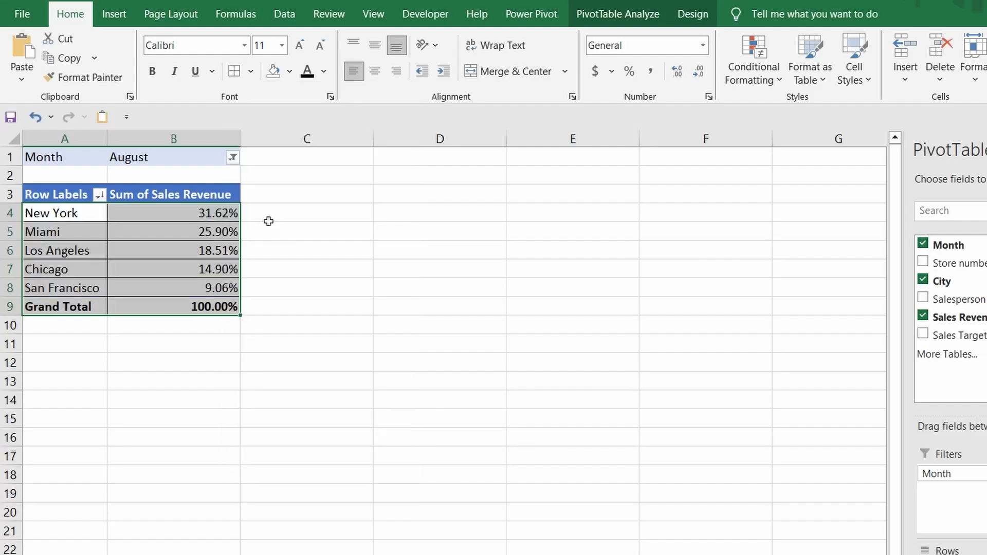
- Rename the PivotTable headers in A3 and B3 as "City" and "Share (%)"
click(61, 193)
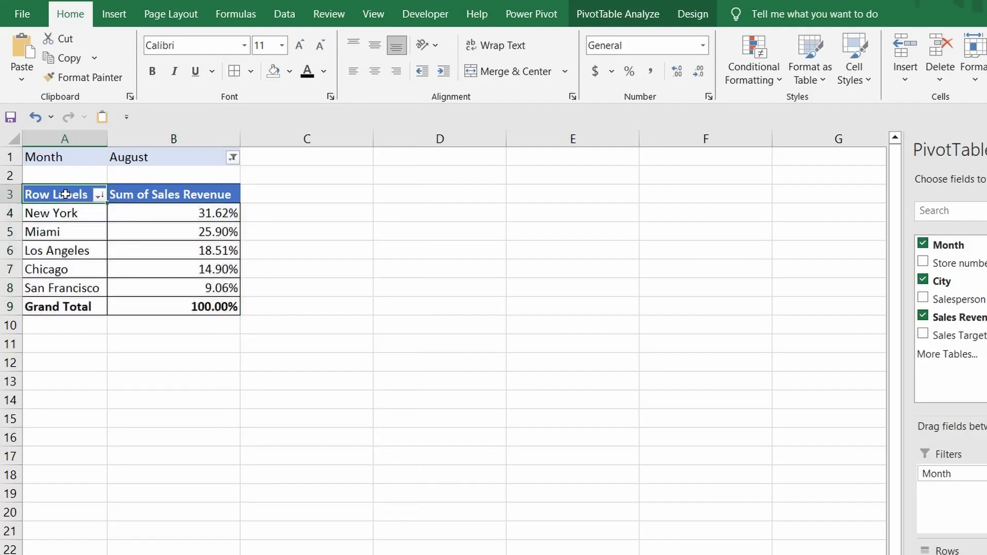
text(City)
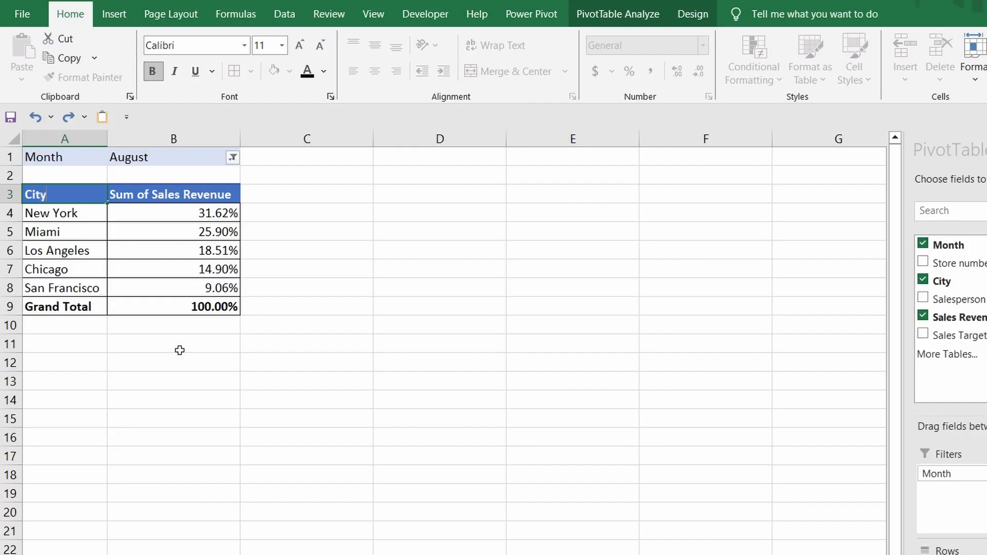
key(Tab)
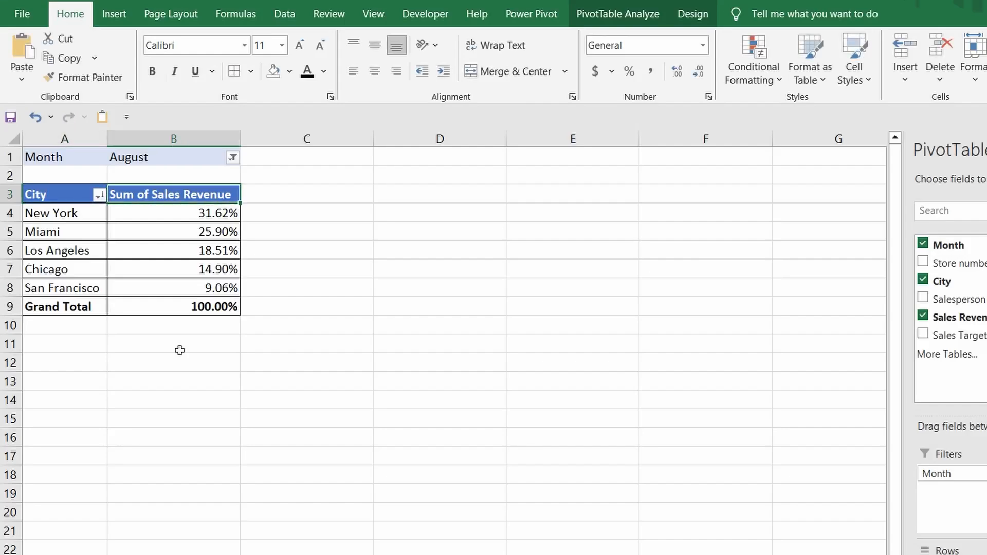
text(Sha)
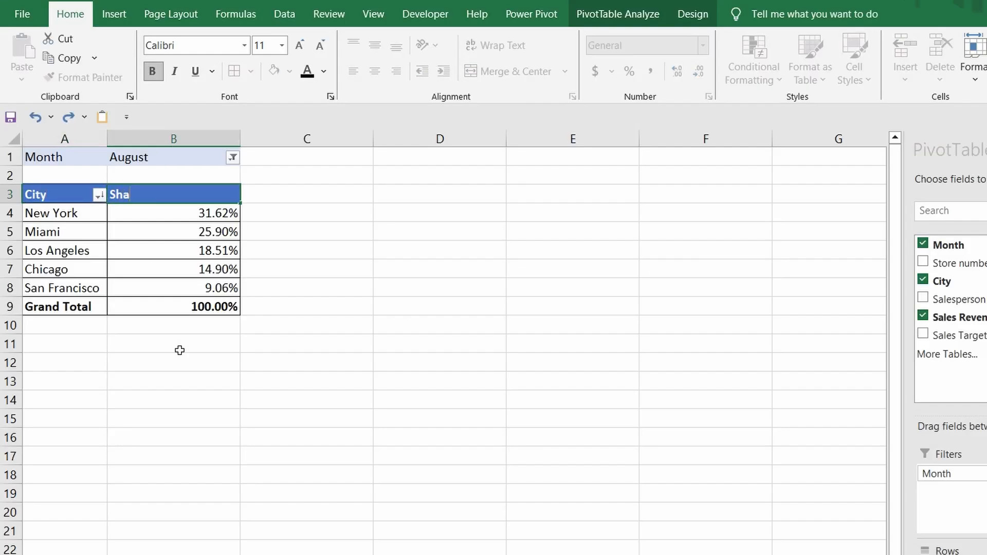
text(re (%))
key(Return)
- Center the City and Share (%) header cells horizontally and vertically
click(57, 194)
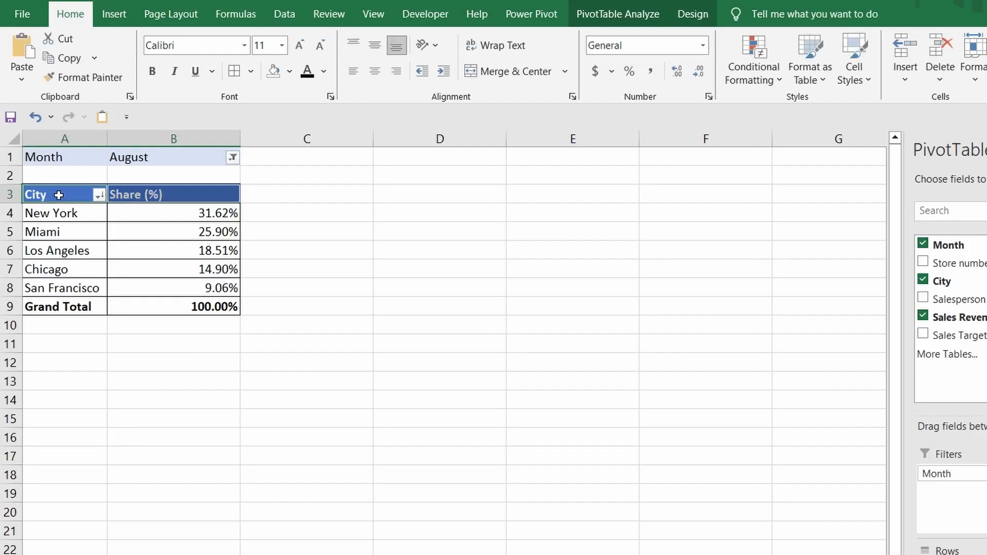
click(376, 72)
click(375, 45)
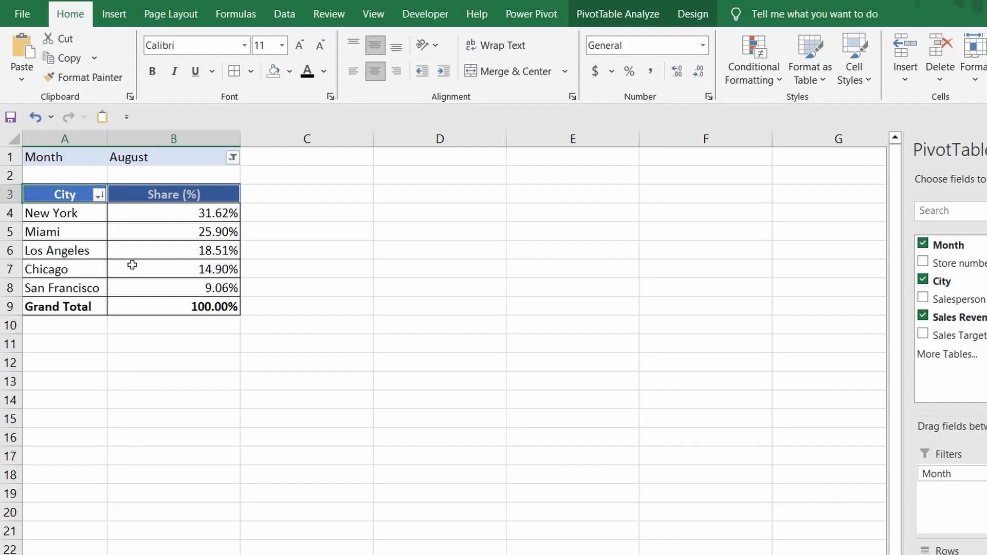
- Turn the PivotTable's grand totals off for rows and columns
click(80, 255)
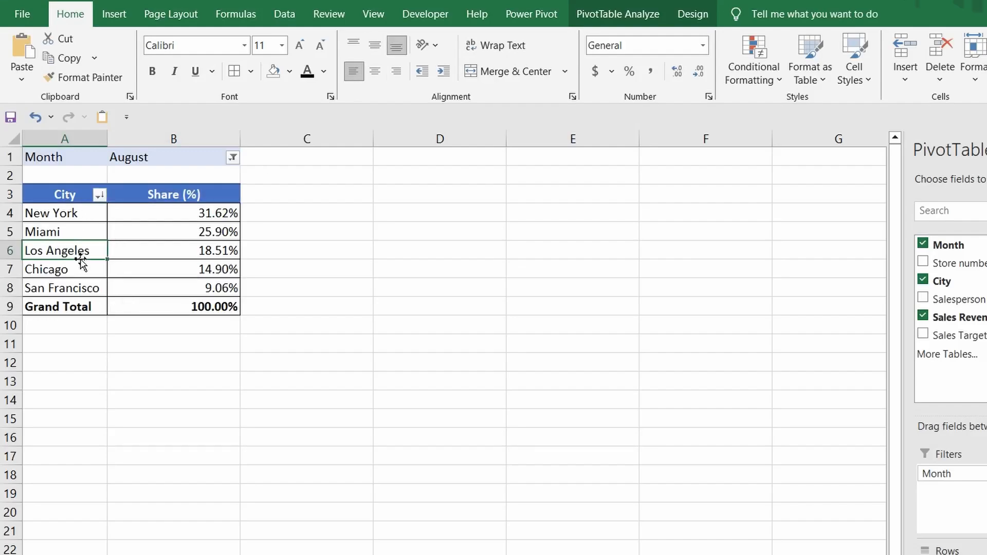
click(685, 14)
click(74, 79)
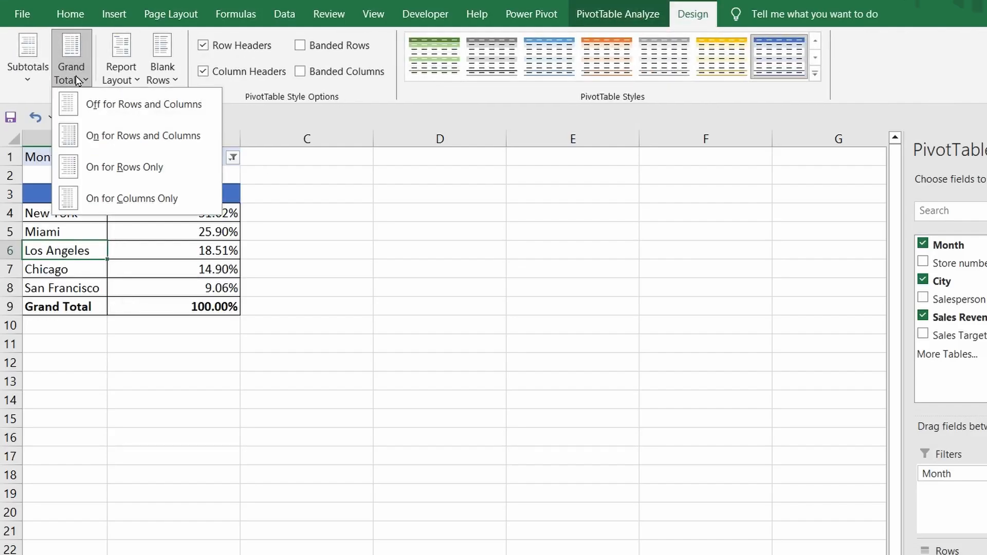
click(99, 104)
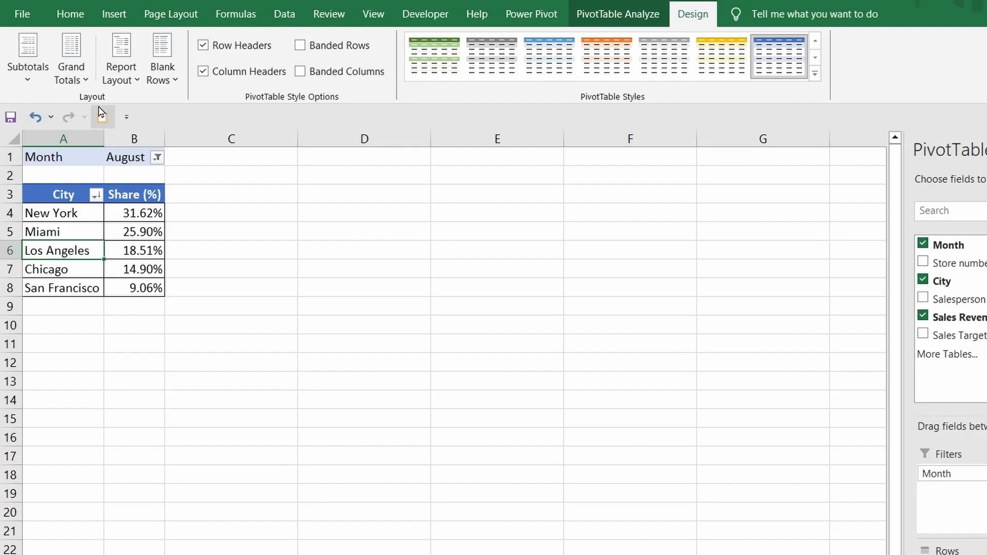
- Generate a separate worksheet for each month with Show Report Filter Pages for Month, and look through the monthly sheets
click(39, 192)
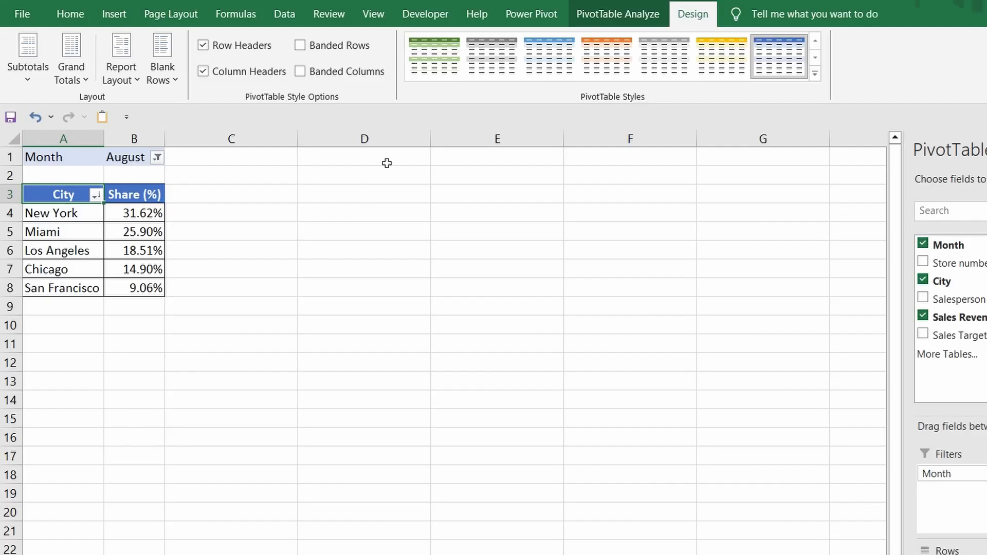
click(599, 14)
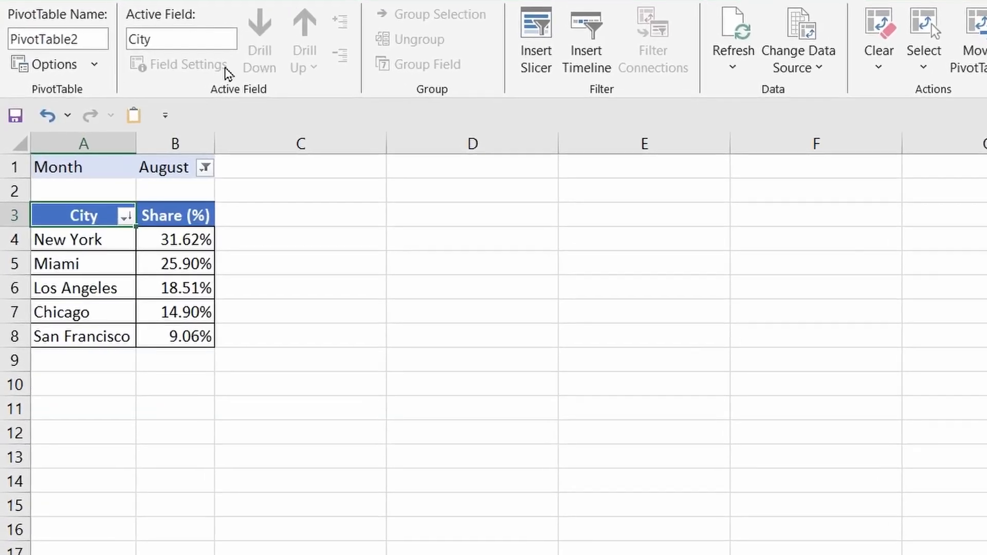
click(97, 65)
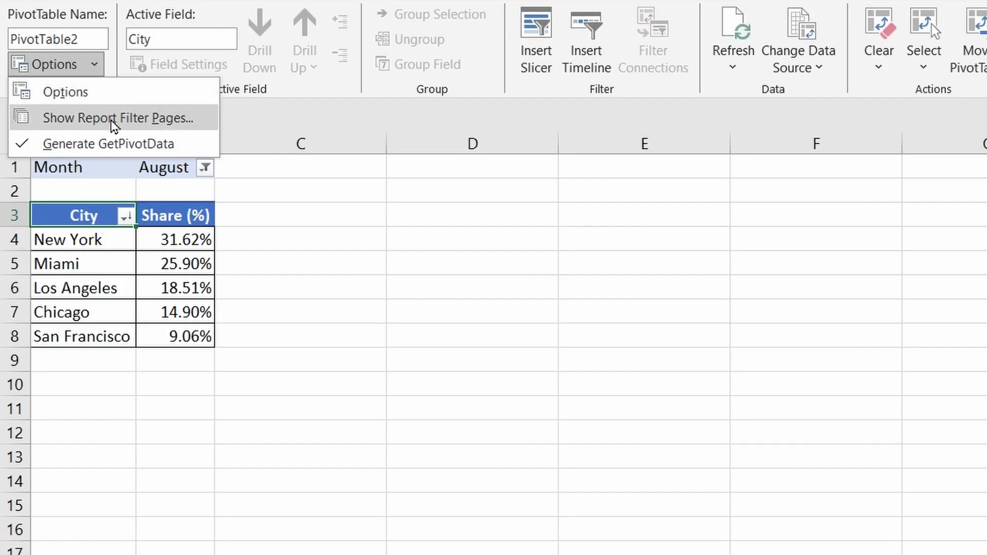
click(113, 120)
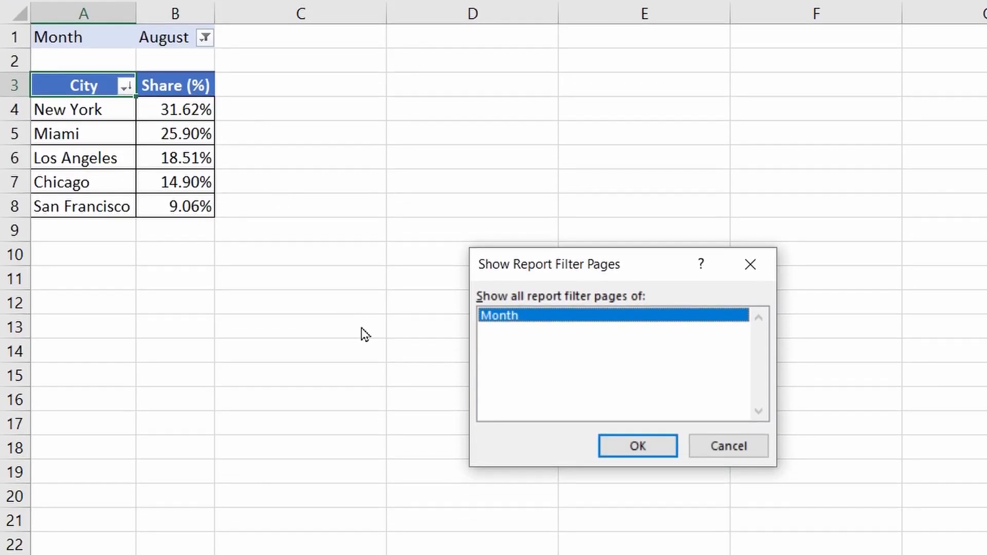
click(635, 448)
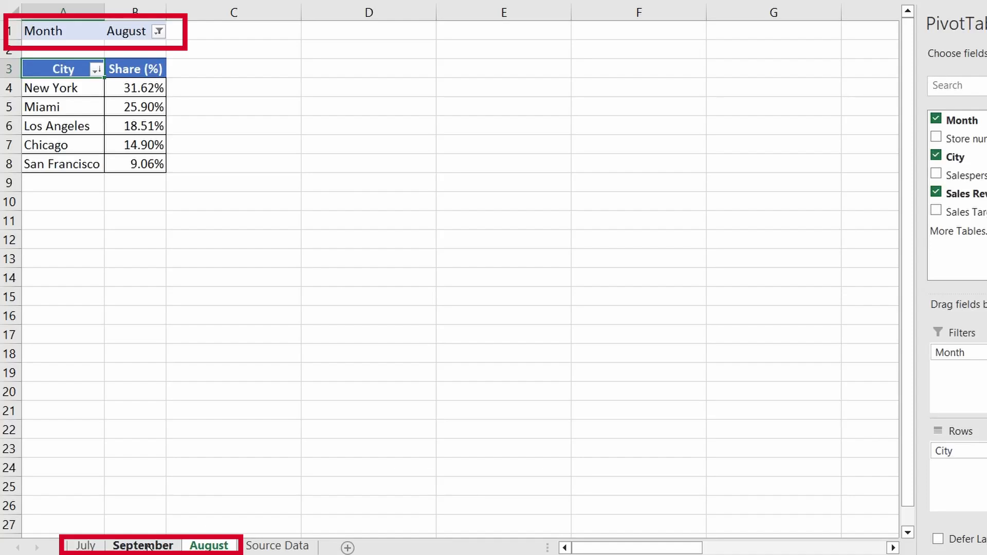
click(148, 547)
click(87, 546)
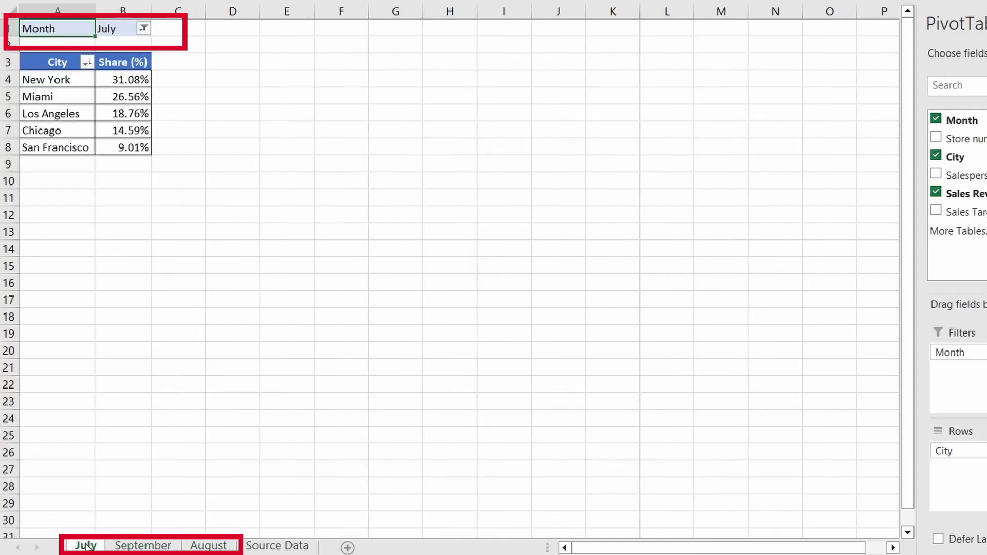
click(143, 546)
click(208, 546)
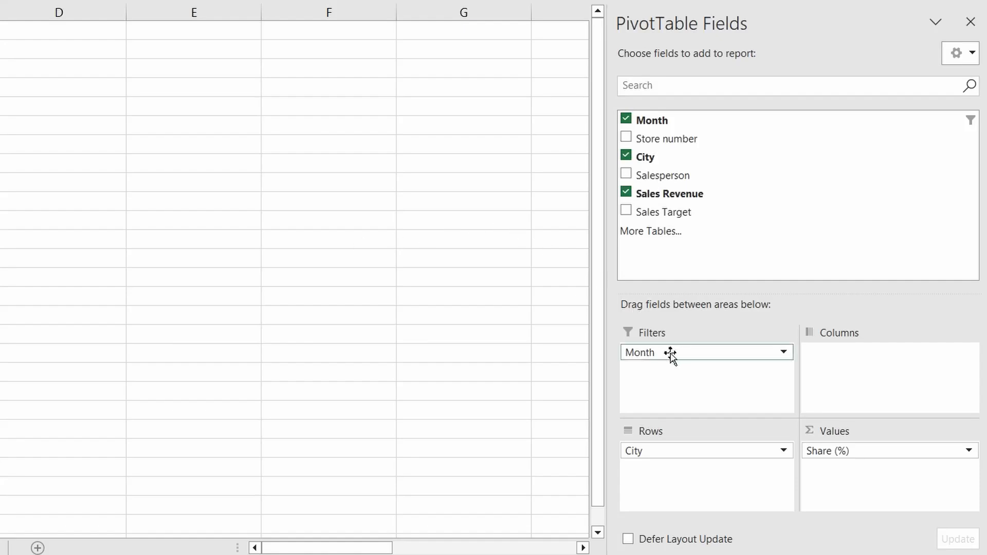
- Move Month from the filters to the columns and replace City with Store number in the rows of the August PivotTable
drag(657, 355, 841, 360)
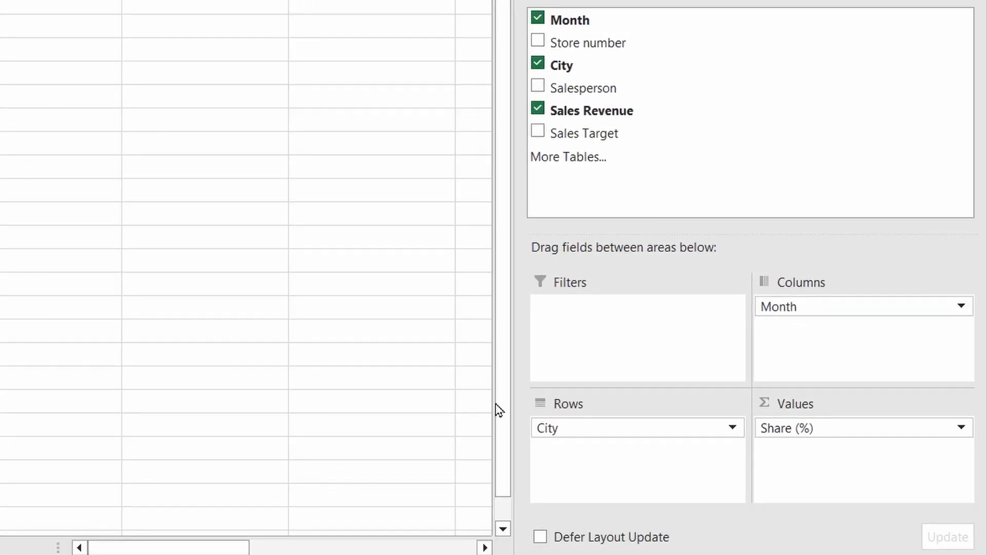
drag(555, 427, 580, 190)
drag(582, 77, 572, 449)
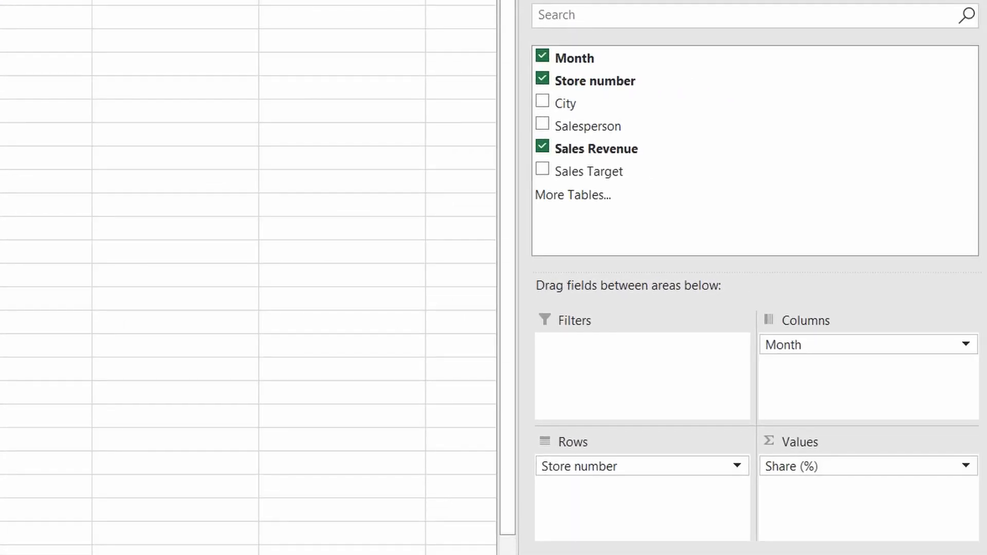
- Add City back to the PivotTable rows and place it above Store number
drag(567, 106, 605, 507)
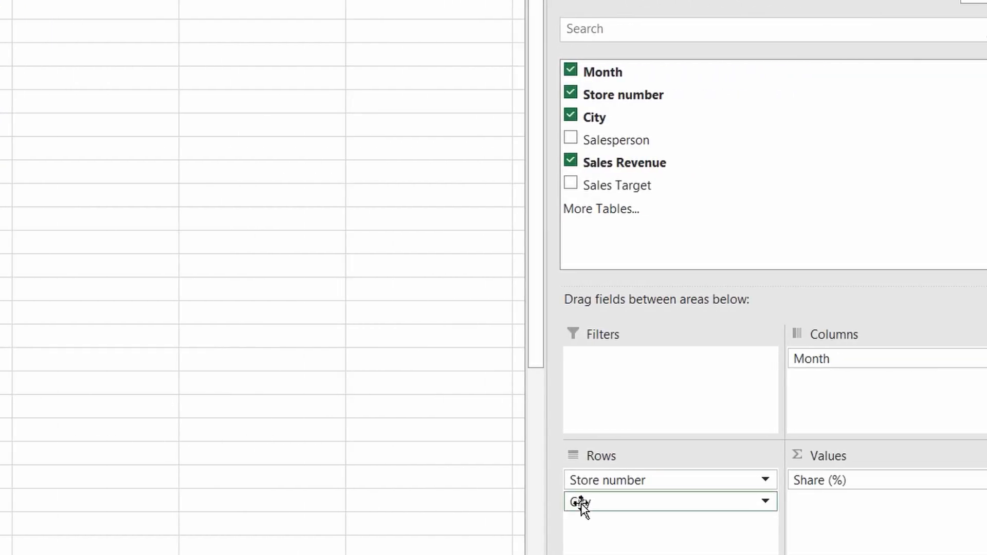
drag(577, 502, 607, 473)
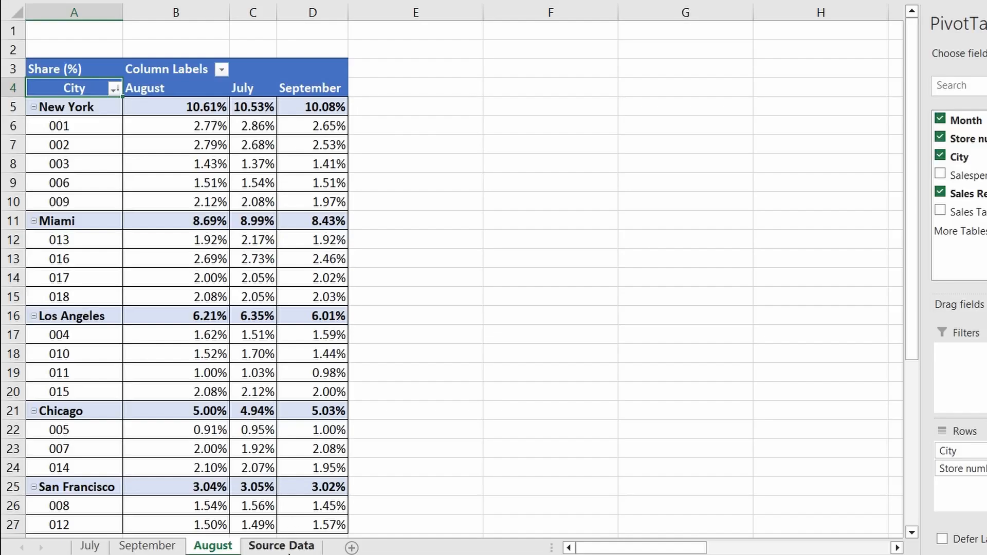
- Extend the Source Data table with two new rows, 200 and 201, by filling September down the Month column
click(281, 546)
scroll(843, 409, up, 2)
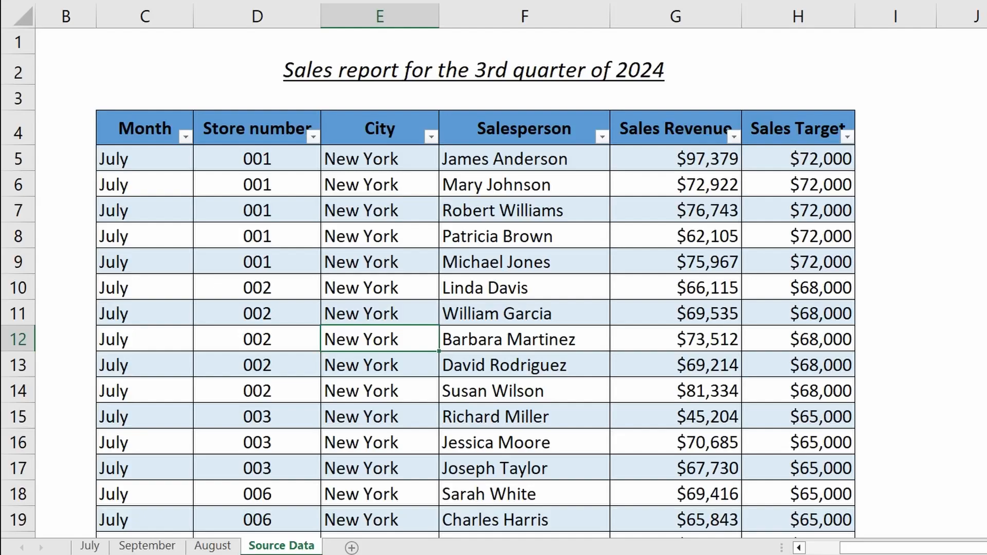
scroll(904, 450, down, 20)
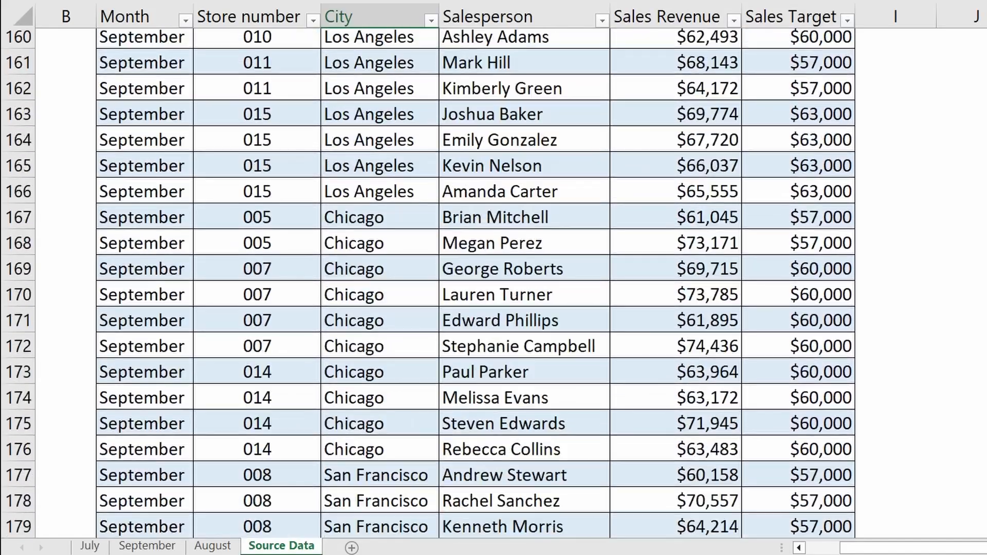
scroll(904, 450, down, 2)
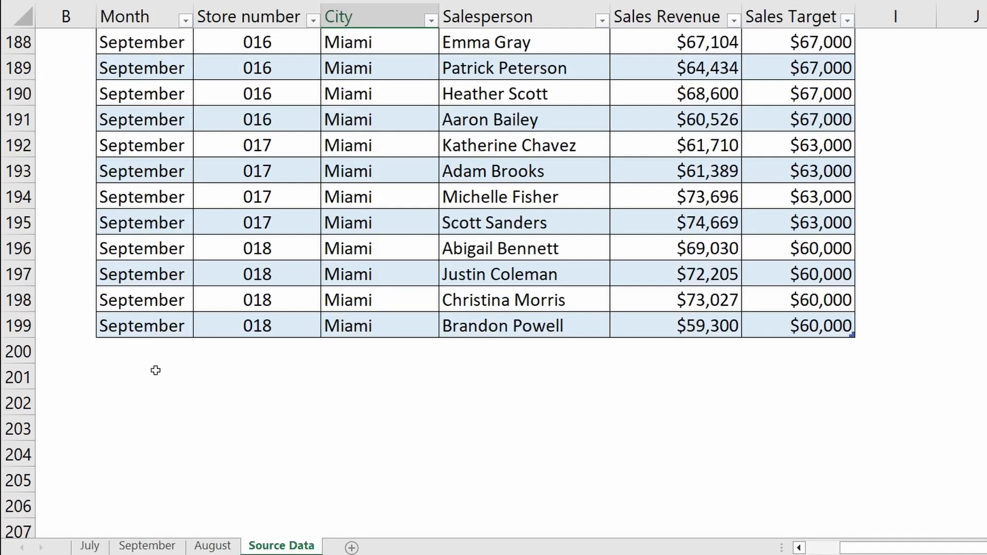
click(154, 329)
drag(194, 338, 182, 379)
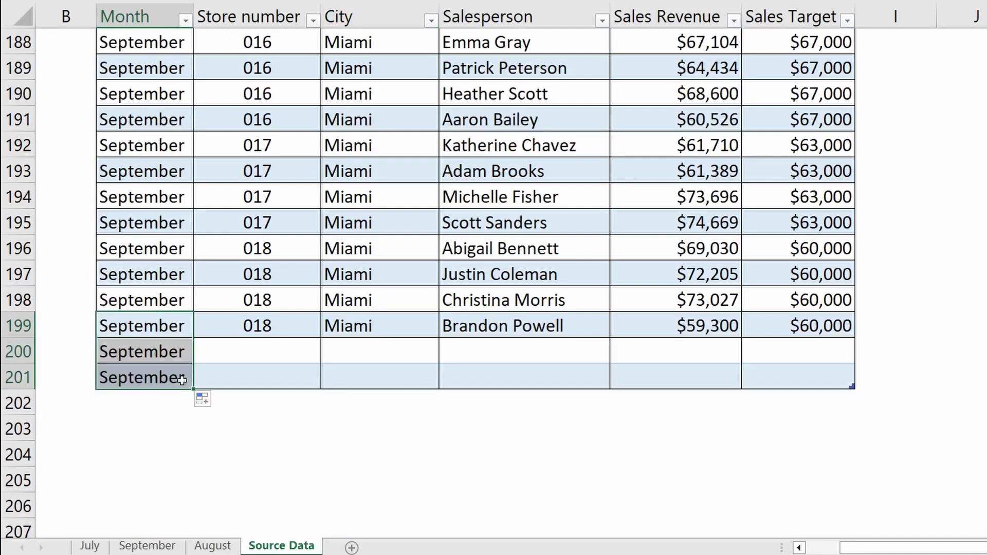
- Fill both new rows, 200 and 201, with Store number 019 and City San Francisco
click(257, 352)
text(019)
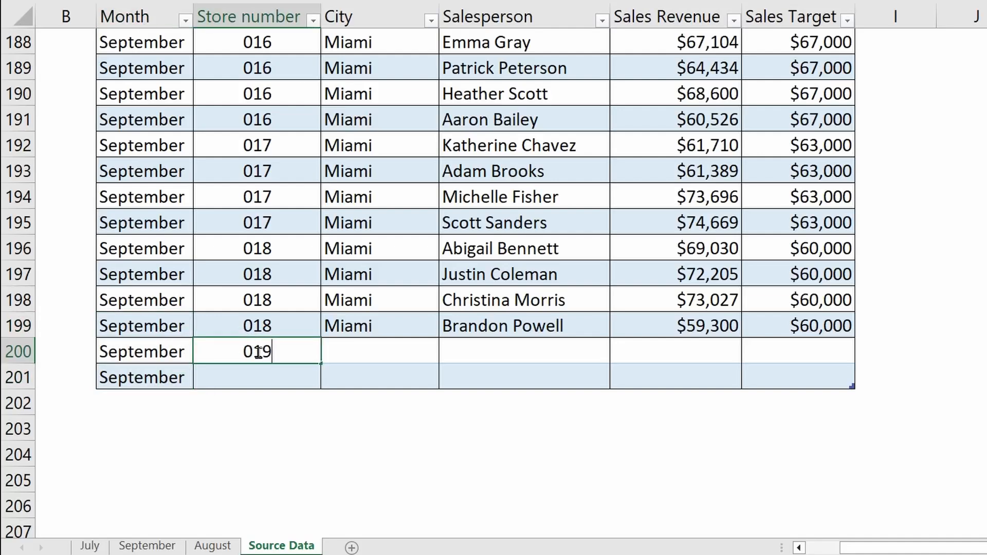
key(ctrl+Return)
drag(320, 364, 321, 383)
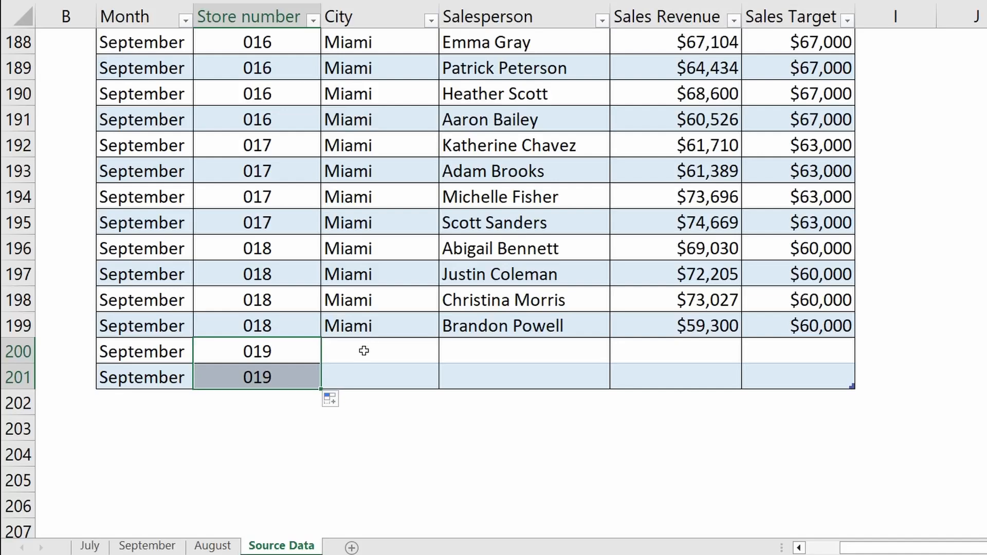
click(364, 351)
text(San Francisco)
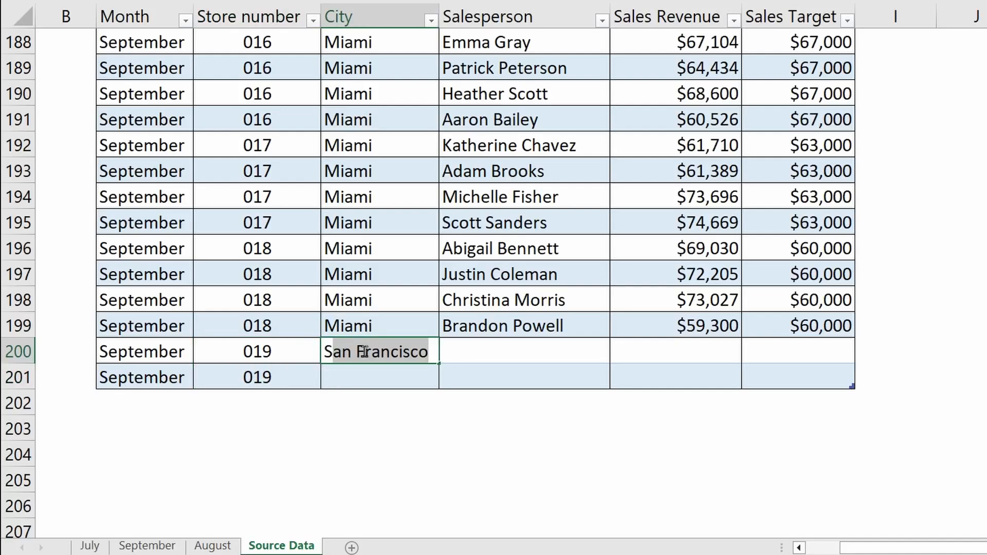
key(ctrl+Return)
double_click(440, 363)
- Enter each salesperson's full name in the Salesperson column of rows 200 and 201
click(514, 353)
text(L)
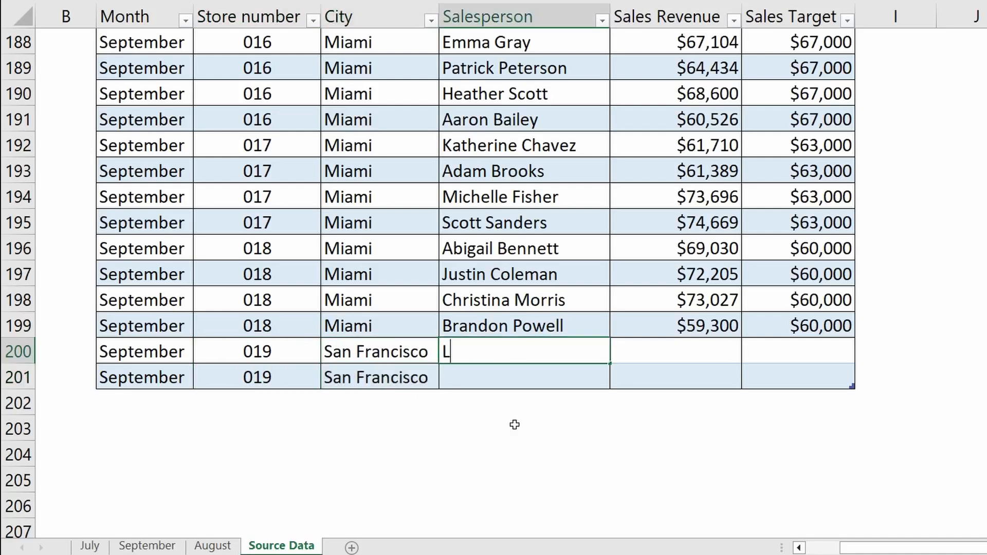
text(isa Moore)
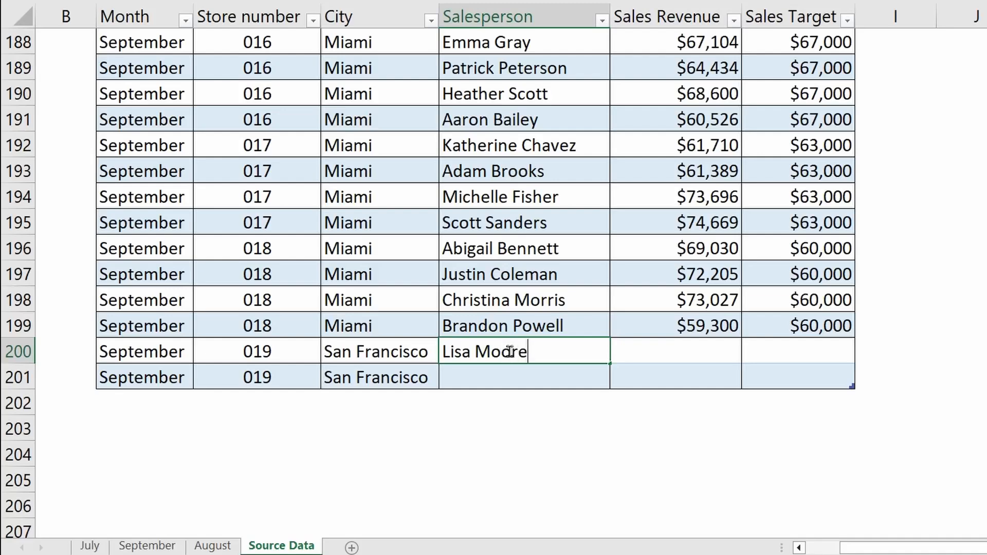
key(Return)
text(William Scott)
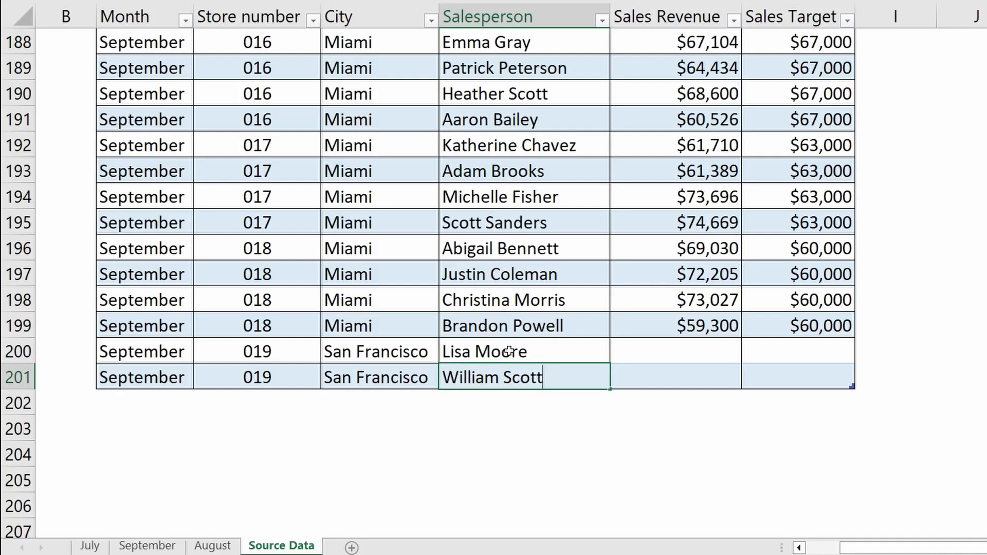
- Enter Sales Revenue of 54,521 in row 200 and 61,160 in row 201
click(686, 351)
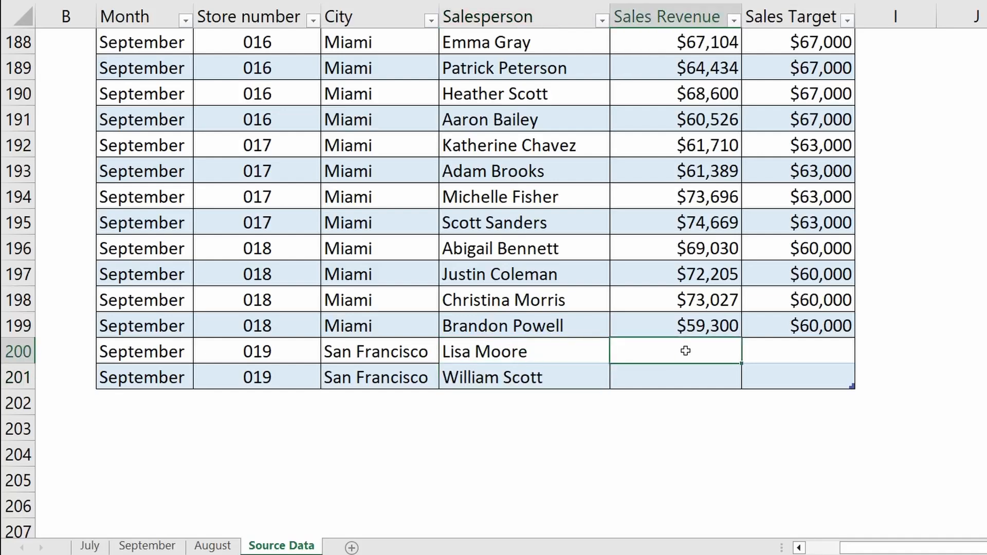
text(54,5)
text(21)
key(Return)
text(61160)
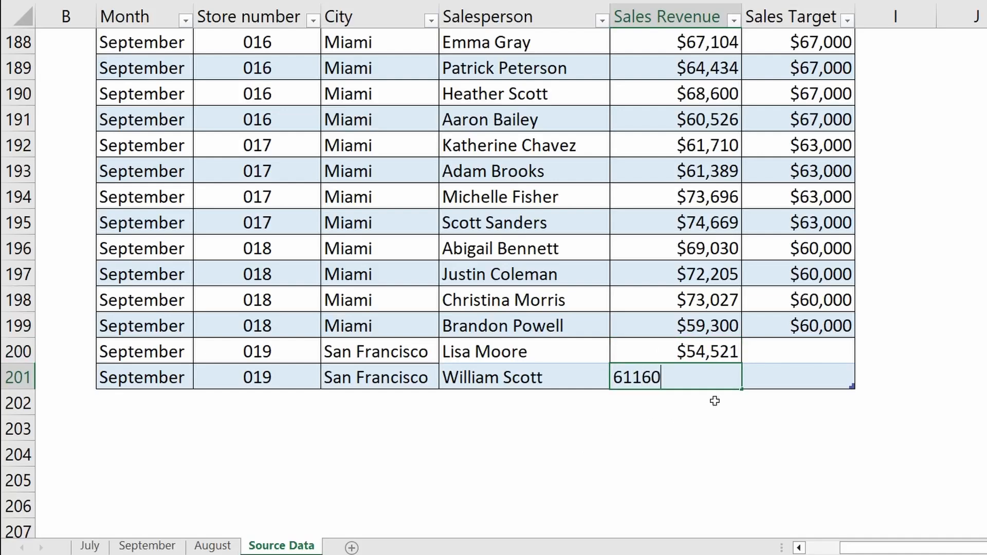
- Set the Sales Target of both new rows to 55,000 and return to the August sheet
click(809, 350)
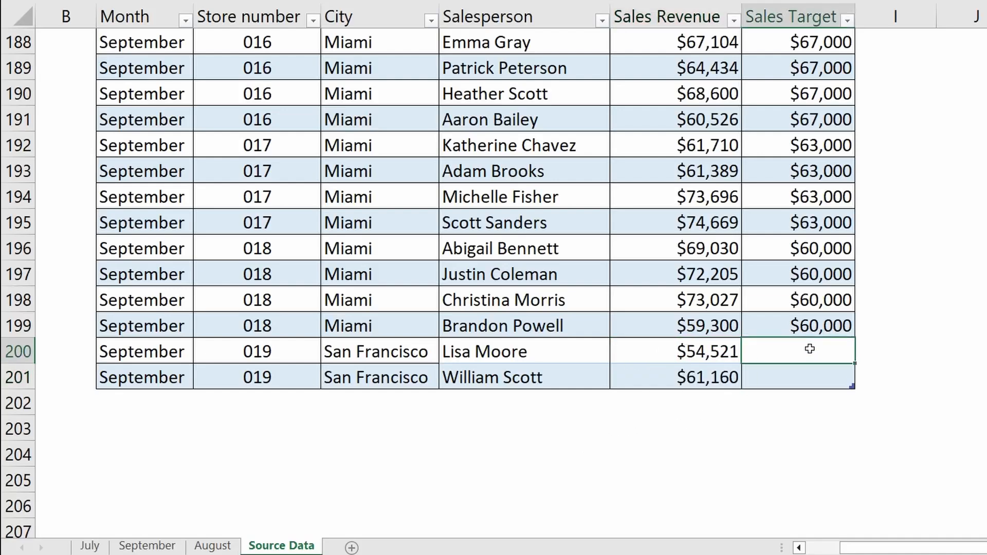
text(55000)
key(Return)
text(55000)
click(793, 419)
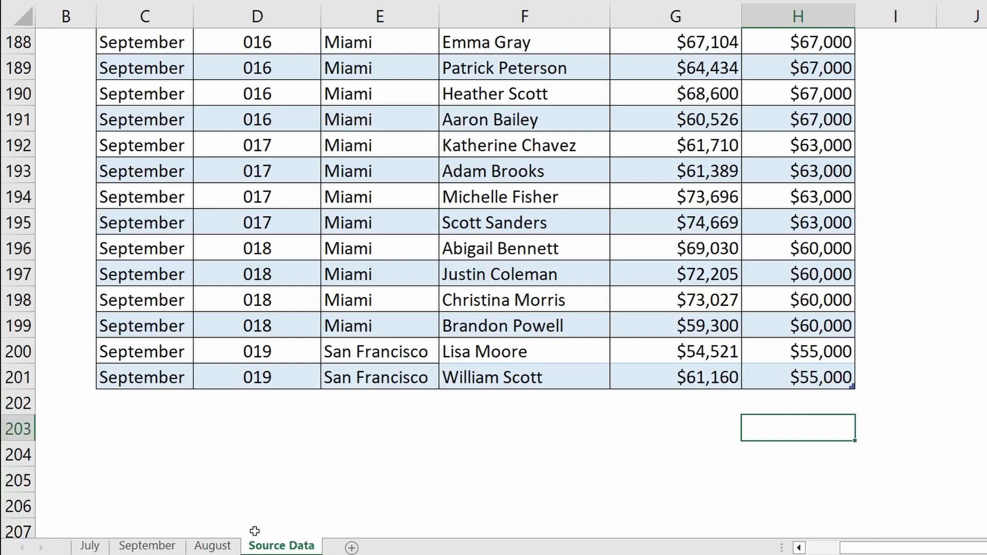
click(224, 547)
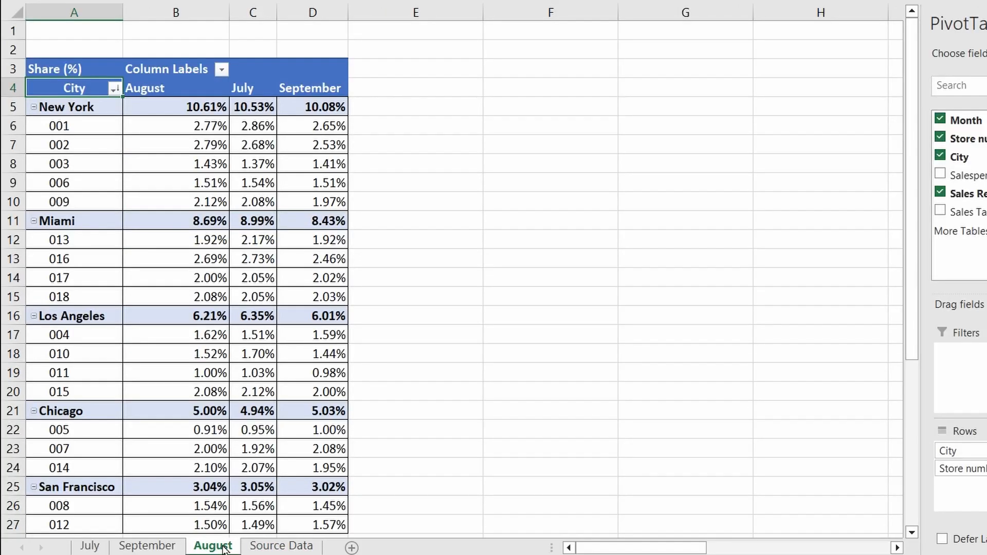
- Refresh the August PivotTable to bring in the rows added to the source data
scroll(154, 237, down, 2)
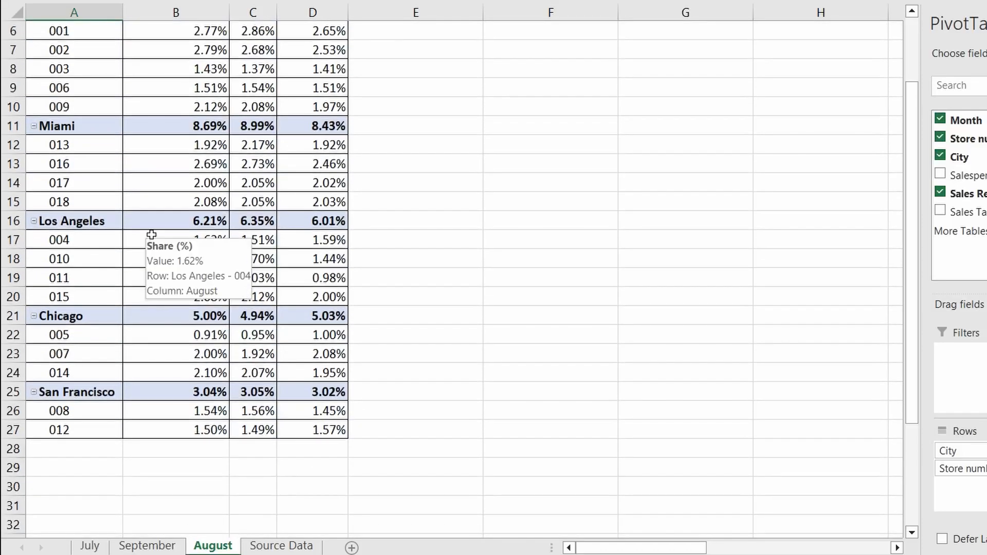
right_click(152, 240)
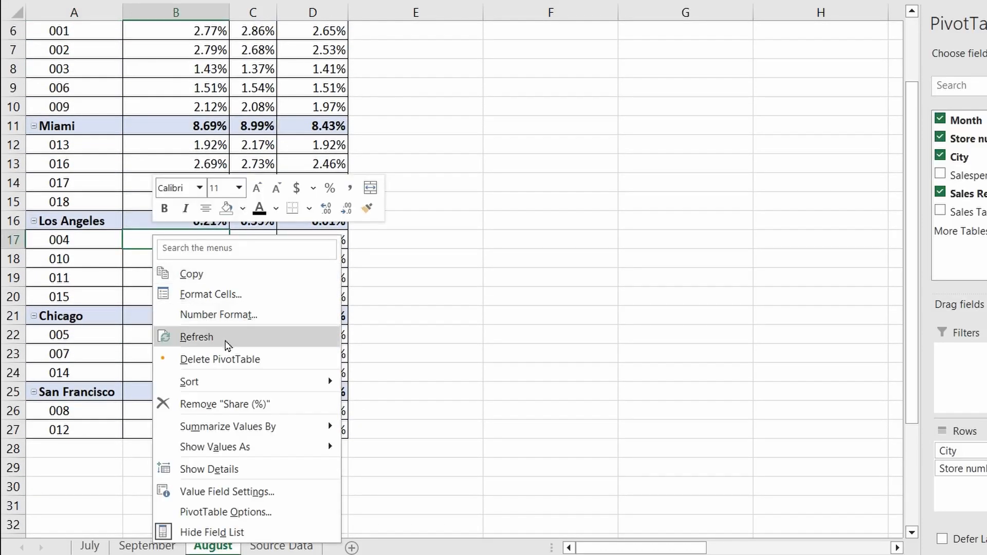
click(227, 340)
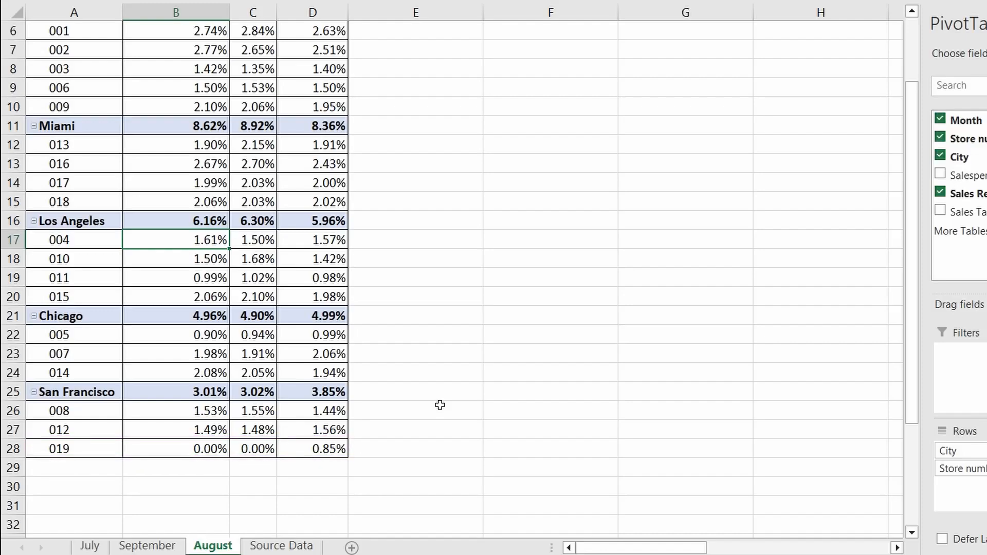
- Collapse the store numbers under Chicago, Los Angeles and Miami in the PivotTable
click(34, 316)
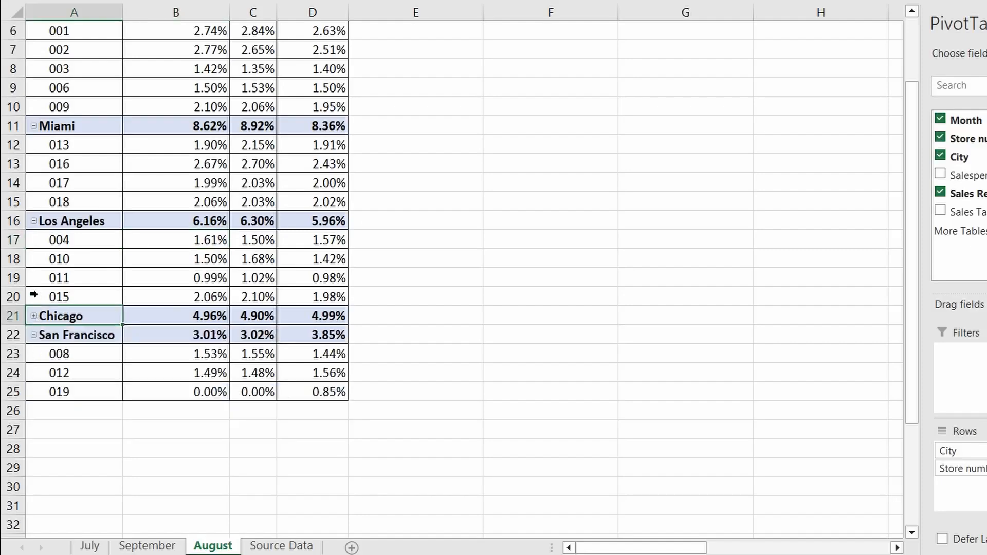
click(34, 221)
scroll(36, 222, up, 2)
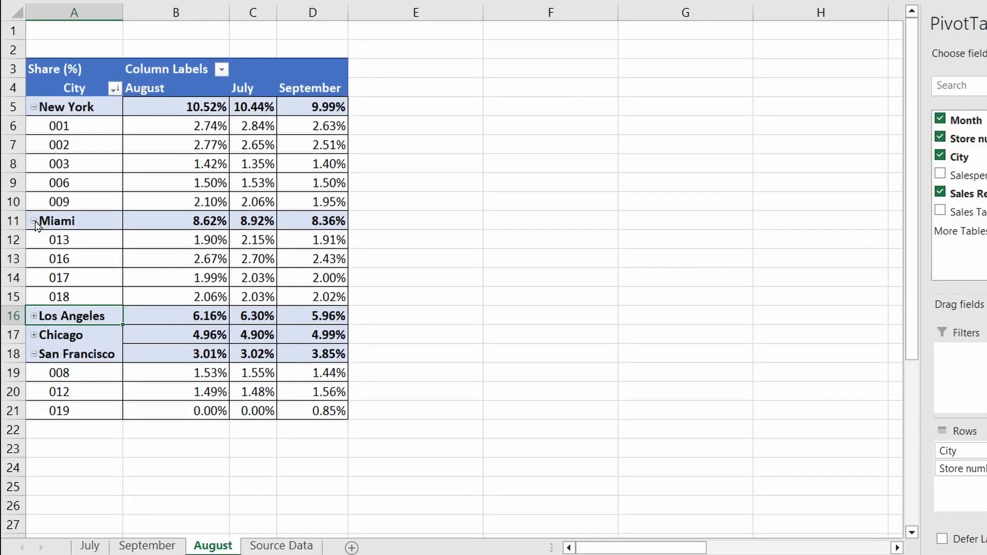
click(34, 221)
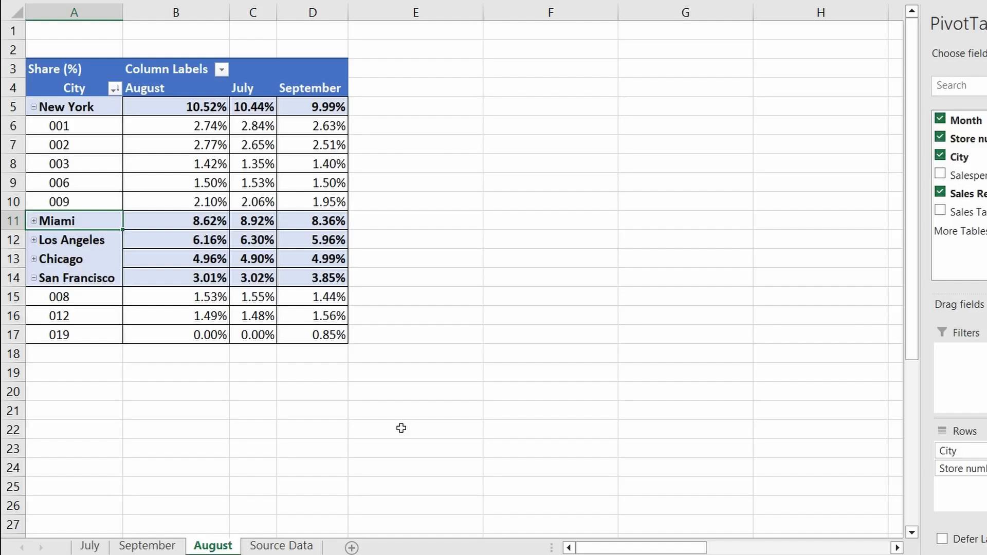
- Collapse the entire field so that every city group hides its store numbers
click(90, 200)
right_click(90, 201)
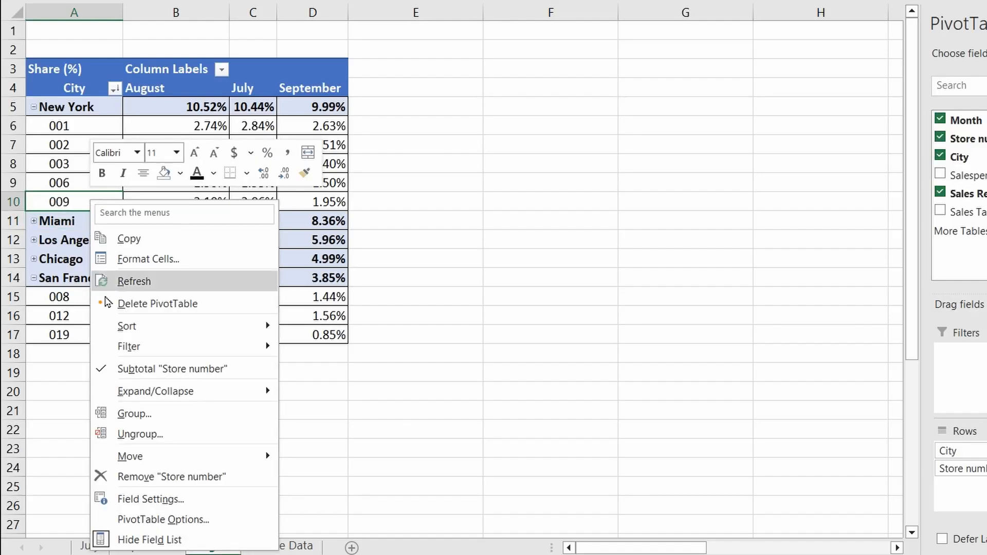
mouse_move(145, 398)
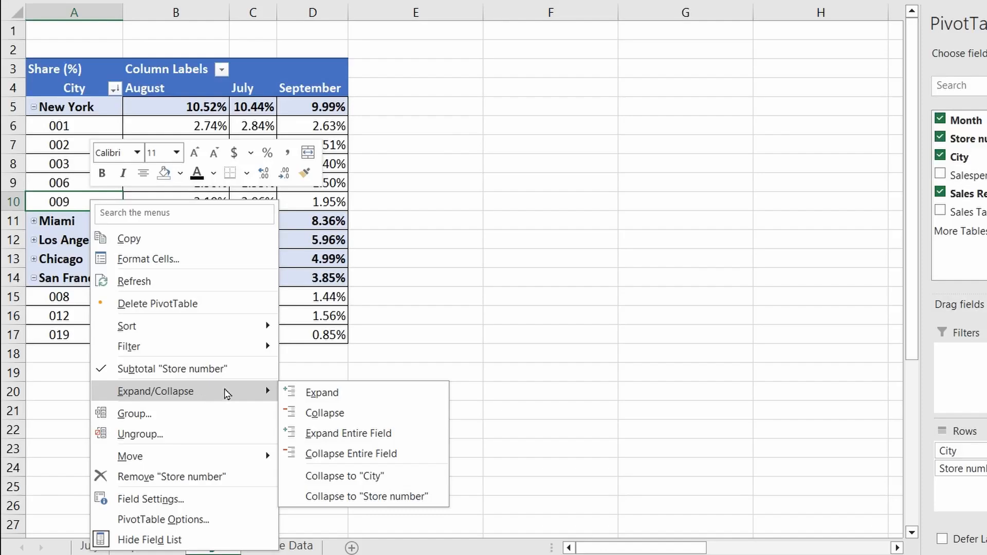
click(330, 455)
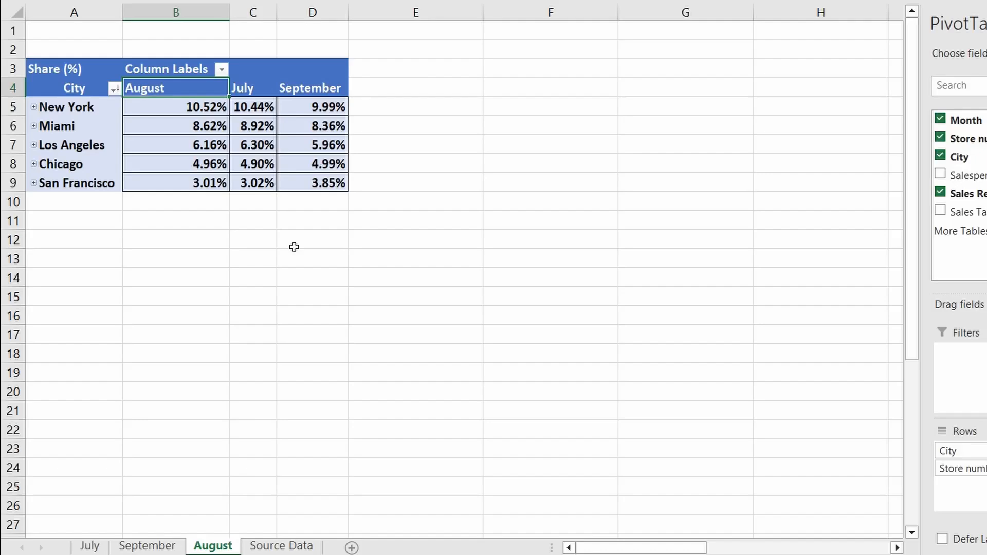
- Summarize the Source Data table, Table2, with another PivotTable placed on a new worksheet
click(283, 545)
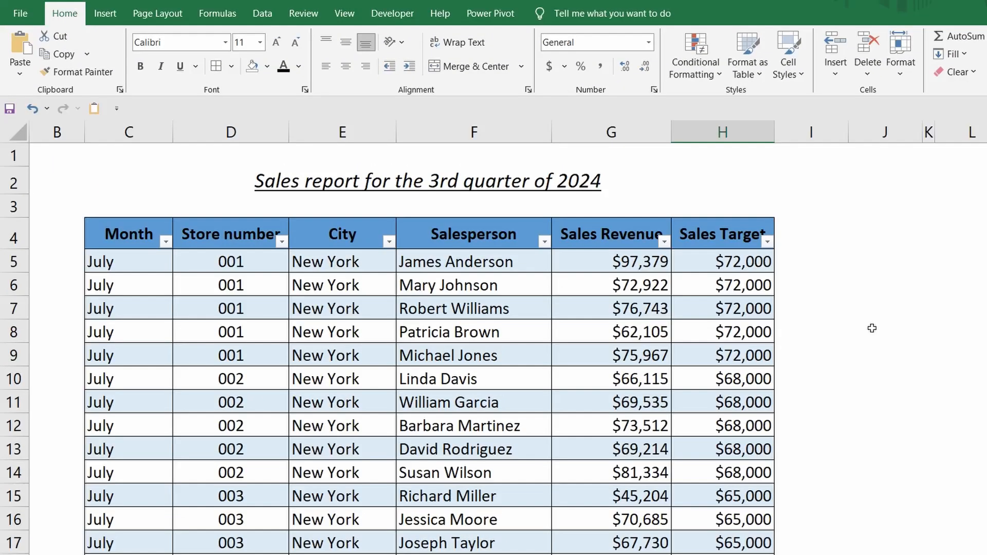
click(612, 332)
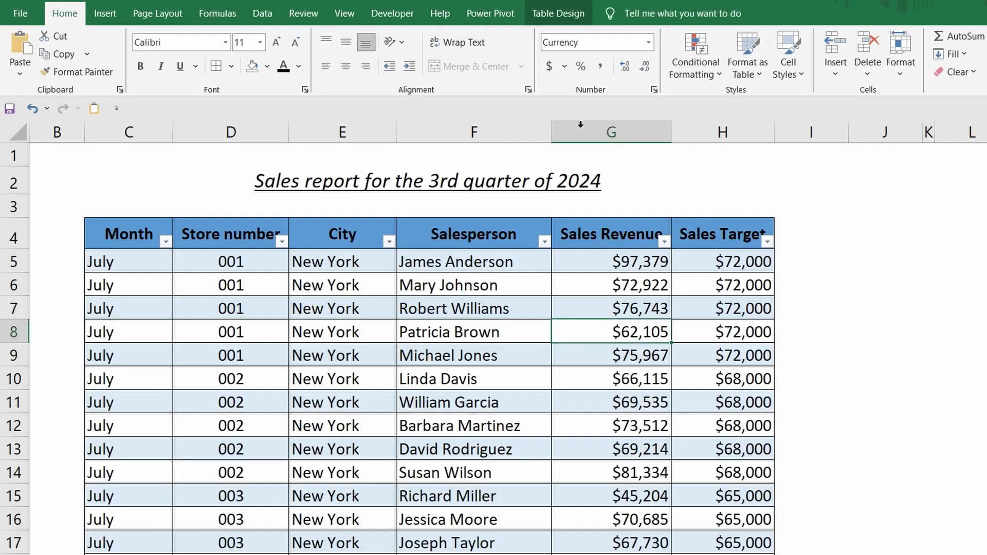
click(558, 13)
click(177, 36)
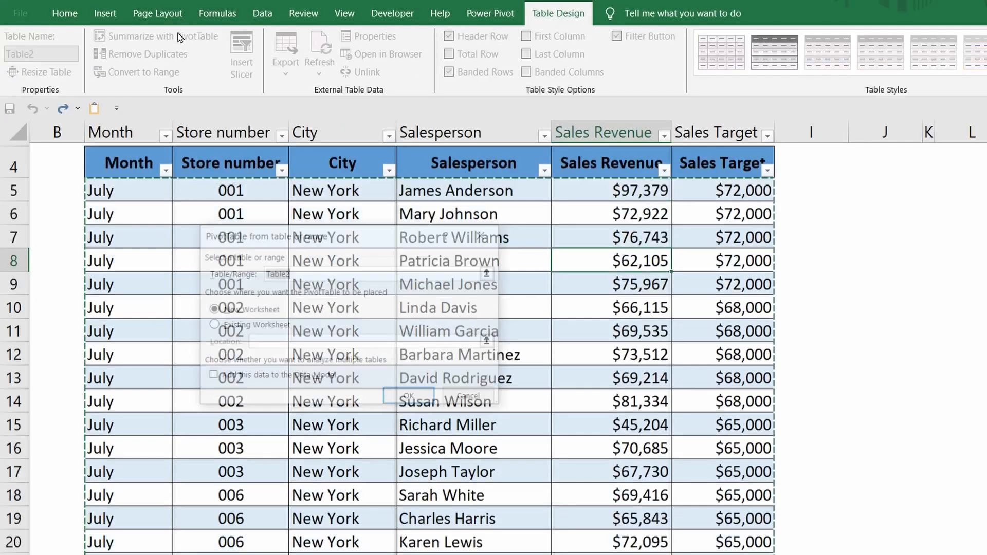
click(411, 398)
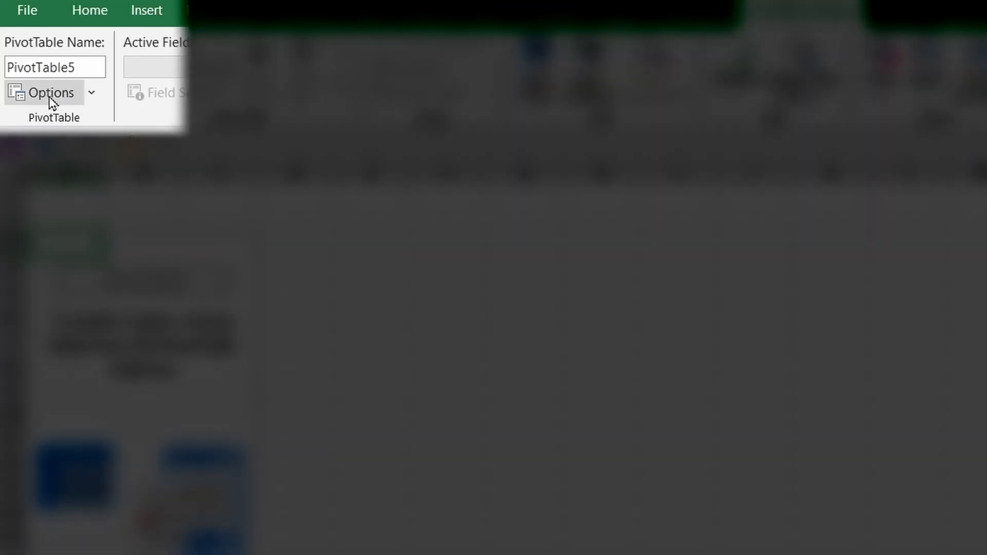
- Set the new PivotTable's name to Salesperson
double_click(45, 66)
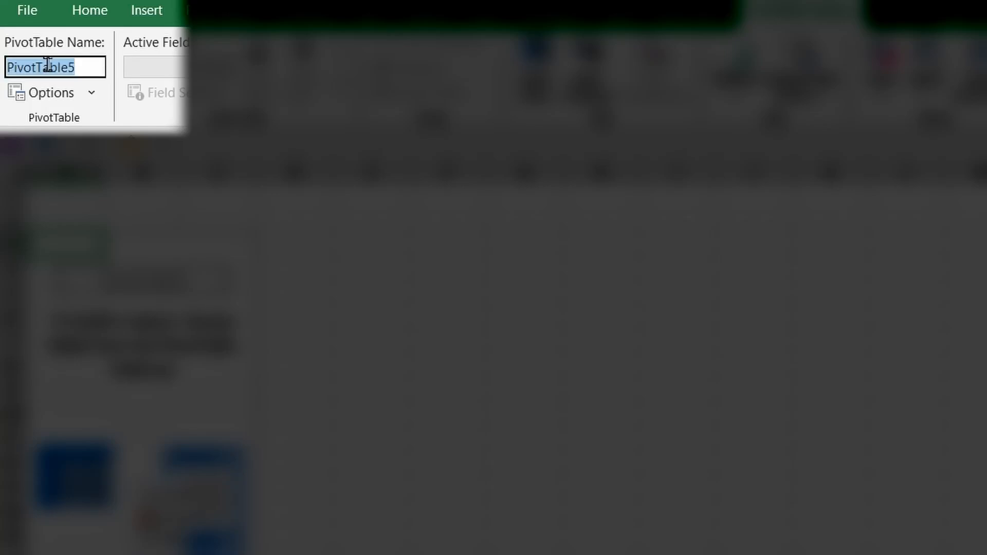
text(Salespe)
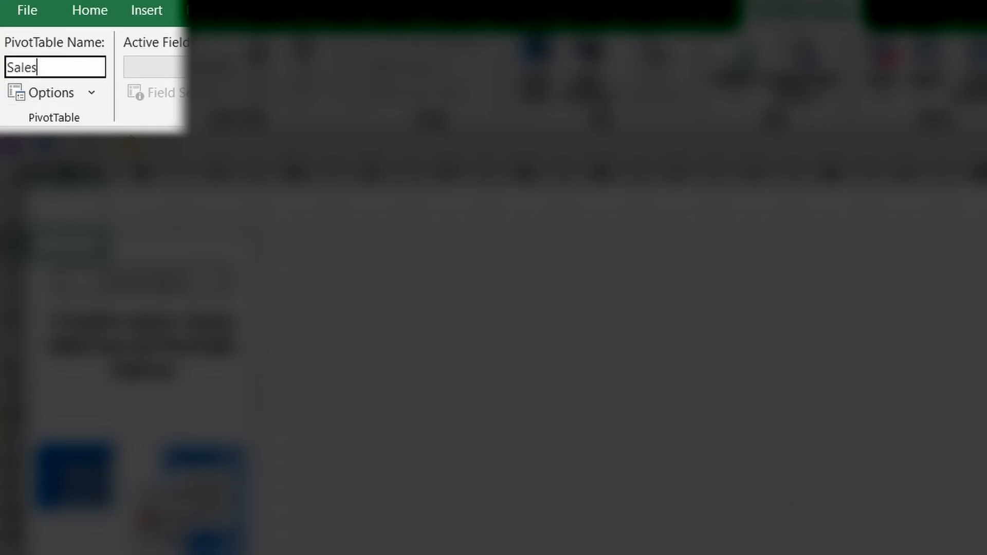
text(rson)
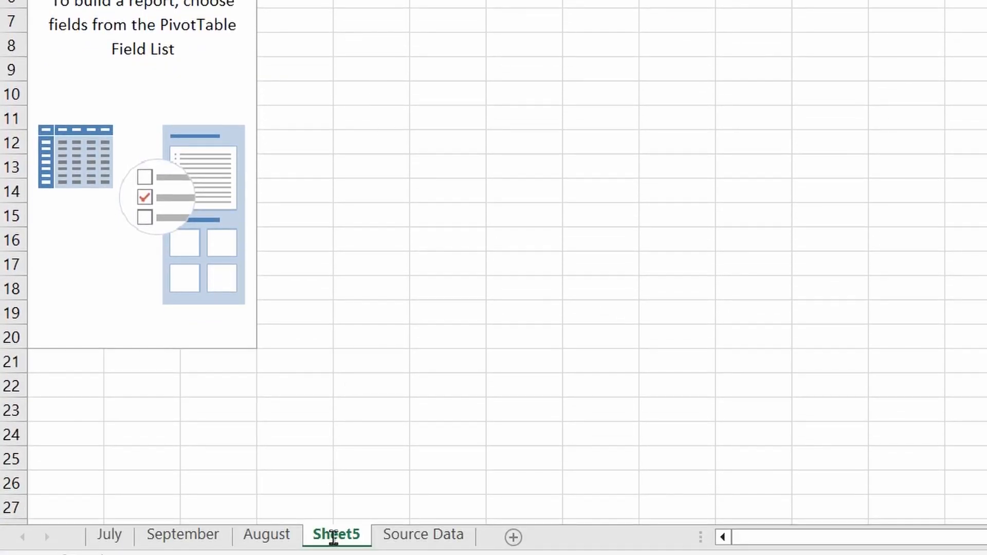
- Rename the new PivotTable's worksheet, Sheet5, as Salesperson
double_click(333, 537)
text(Sa)
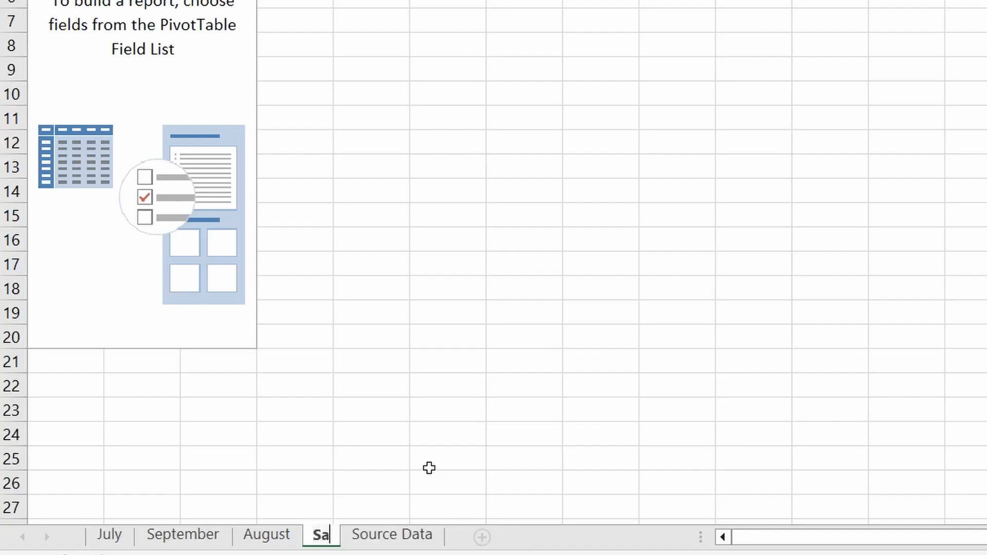
text(lesperson)
key(Return)
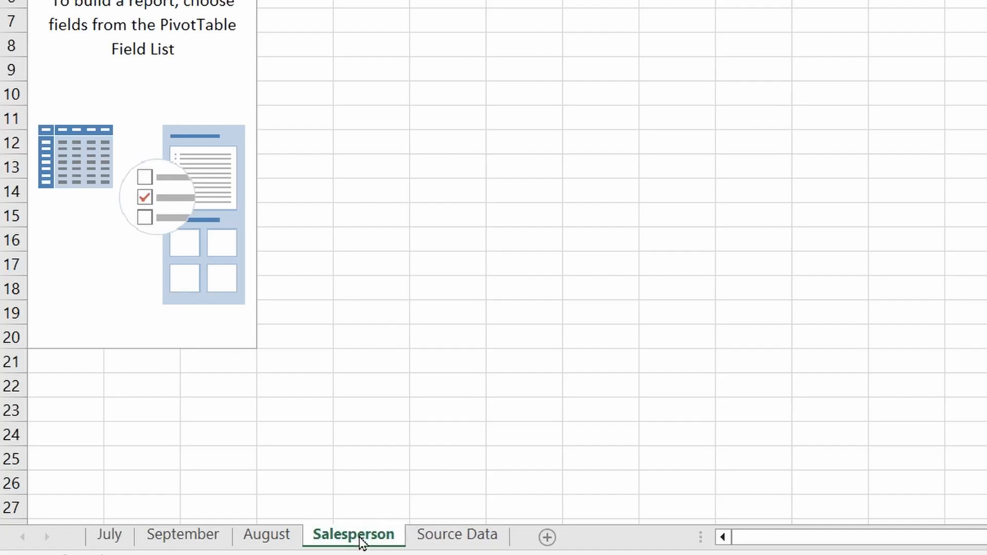
- Give the Salesperson sheet tab a light blue theme color
right_click(362, 543)
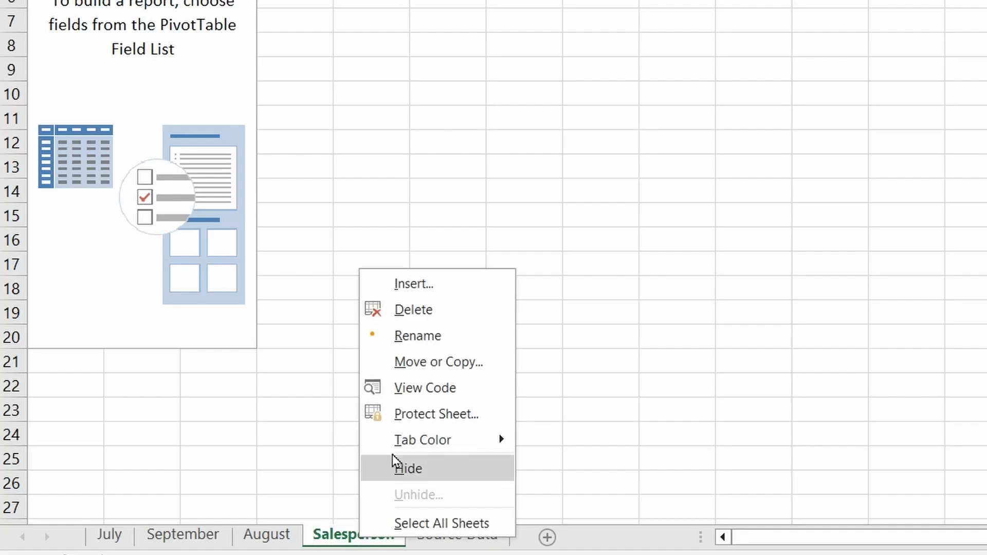
mouse_move(418, 452)
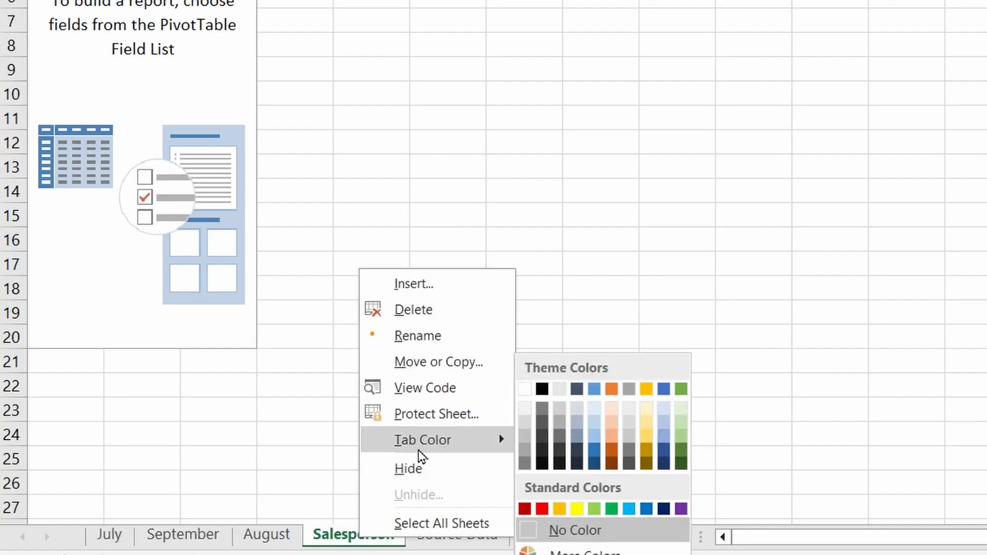
click(587, 438)
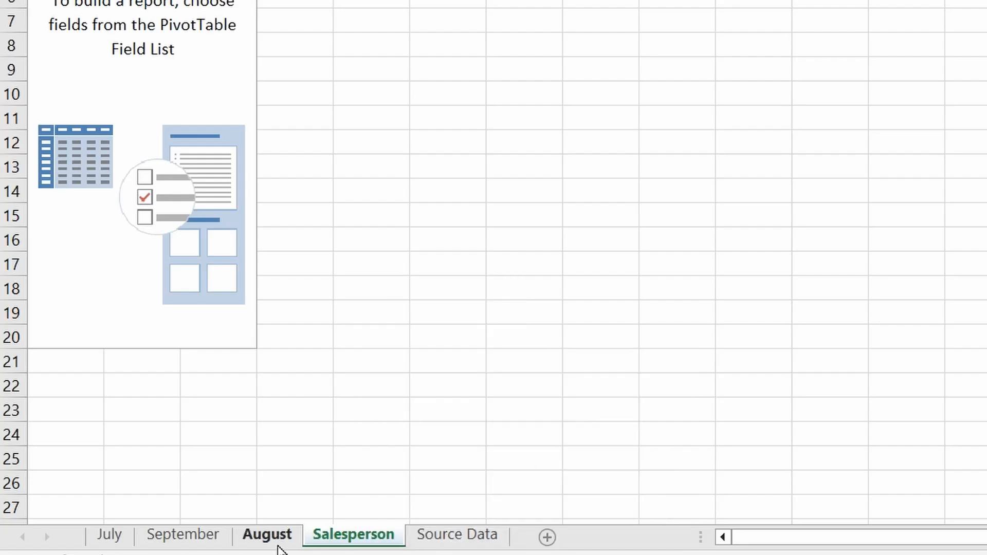
- Color the August, September and July sheet tabs standard yellow
click(277, 544)
right_click(276, 539)
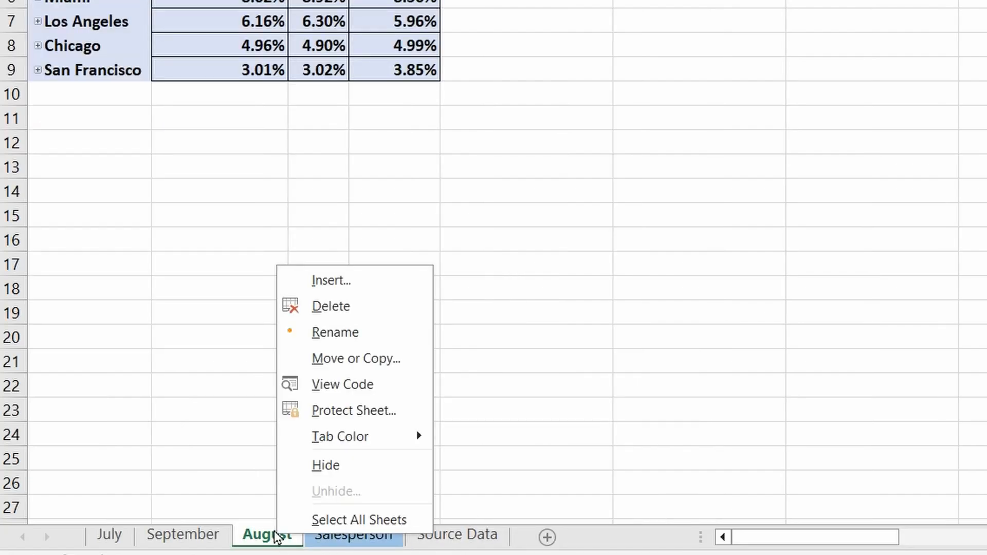
mouse_move(326, 440)
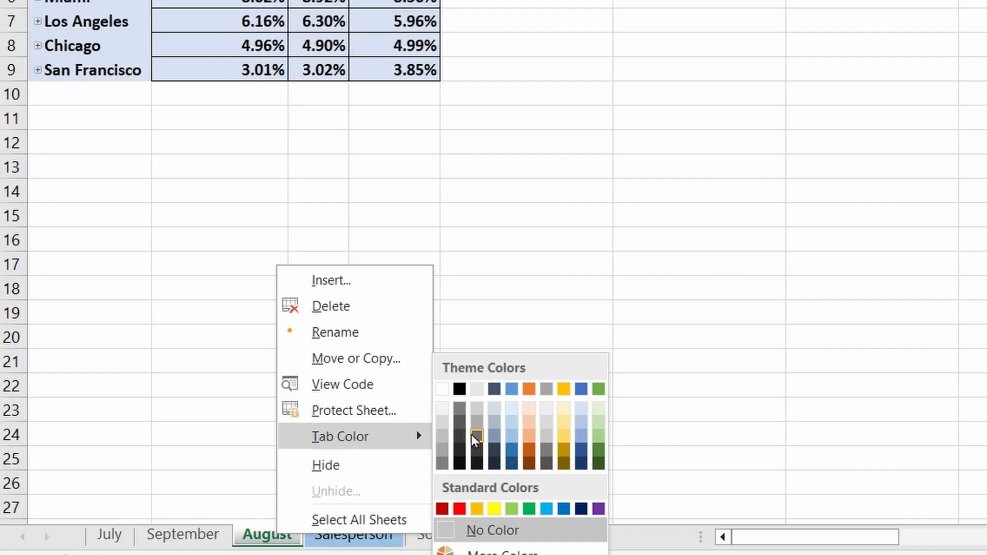
click(493, 509)
click(206, 537)
right_click(206, 539)
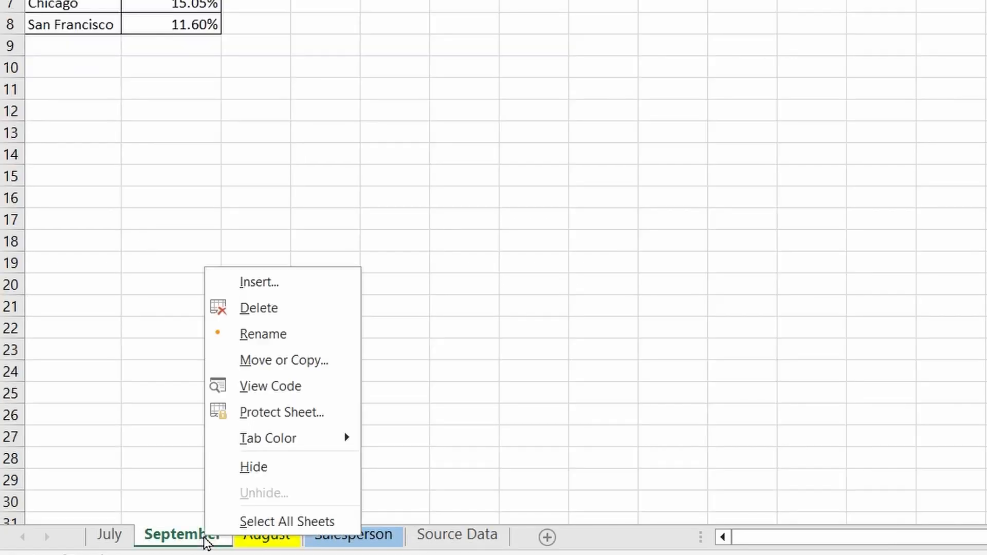
mouse_move(288, 440)
click(418, 509)
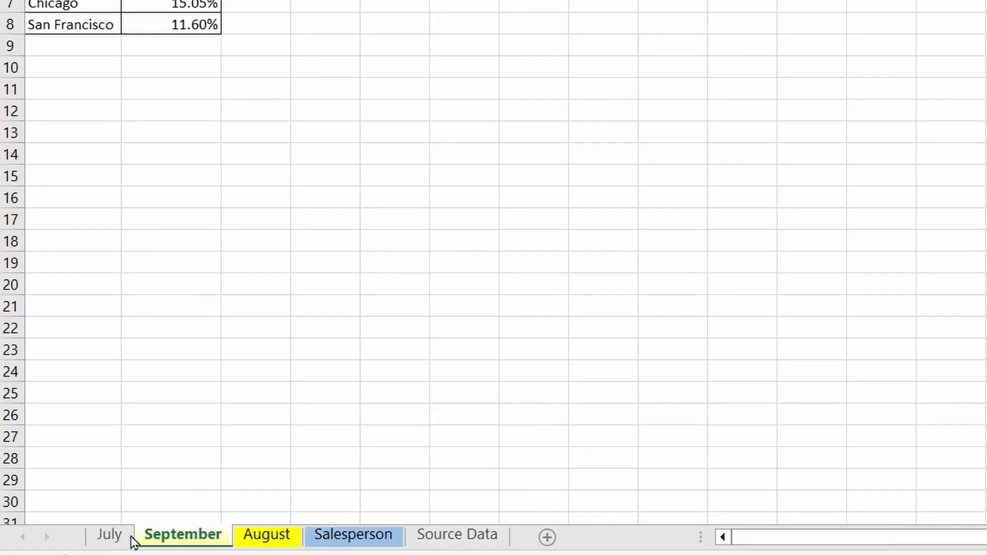
click(114, 535)
right_click(115, 535)
mouse_move(239, 434)
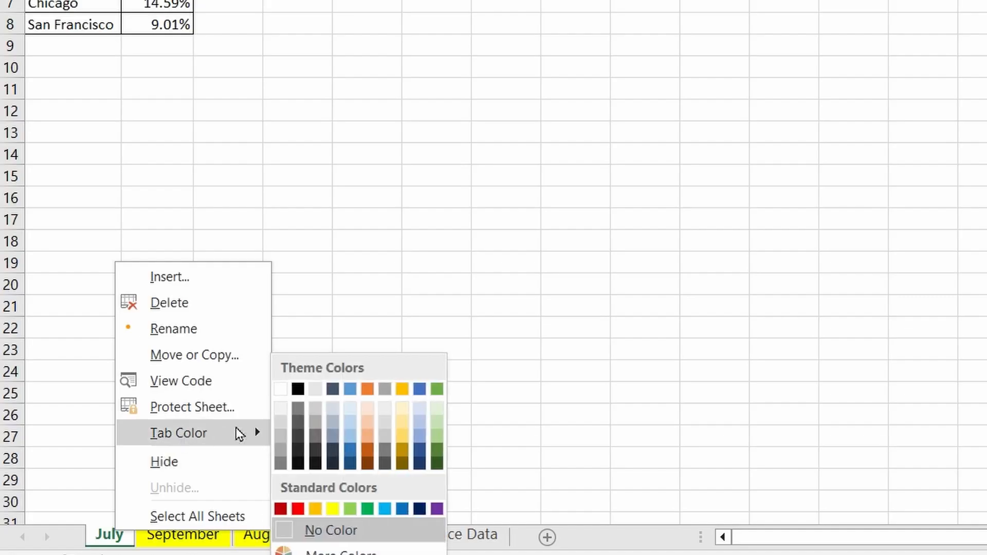
click(332, 509)
- Color the Source Data sheet tab standard green
click(437, 537)
right_click(438, 538)
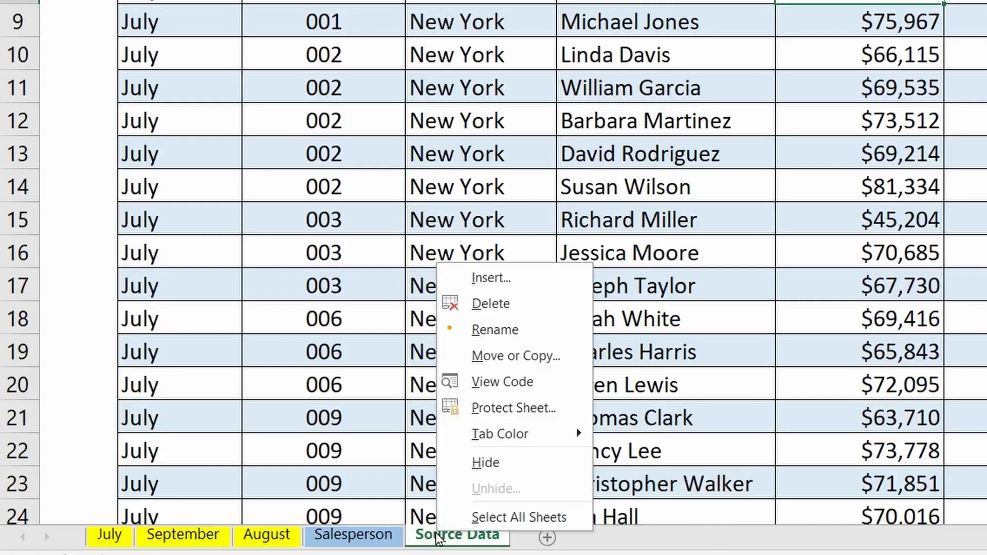
mouse_move(514, 434)
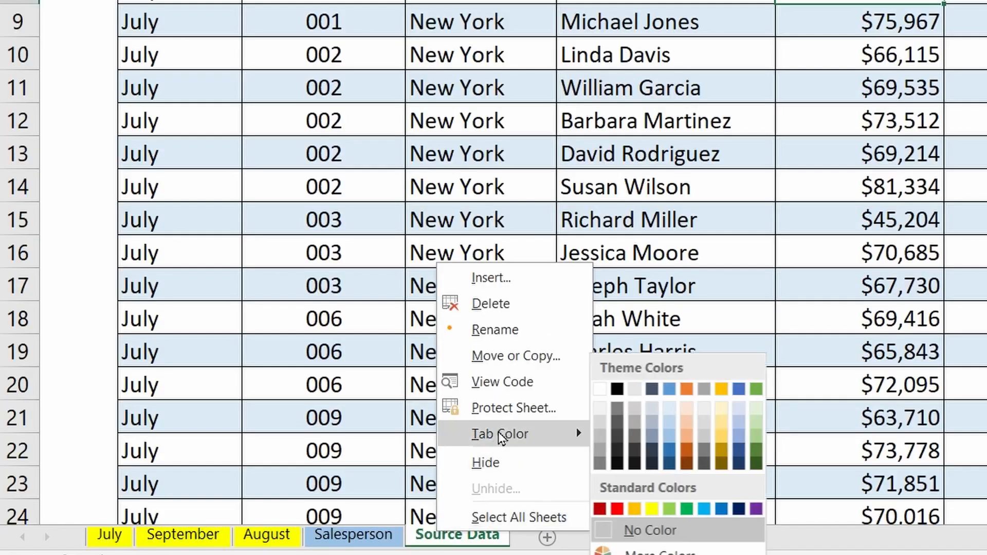
click(689, 509)
- In the Salesperson sheet's PivotTable, place the Salesperson field in Rows and Sales Revenue in Values
click(353, 535)
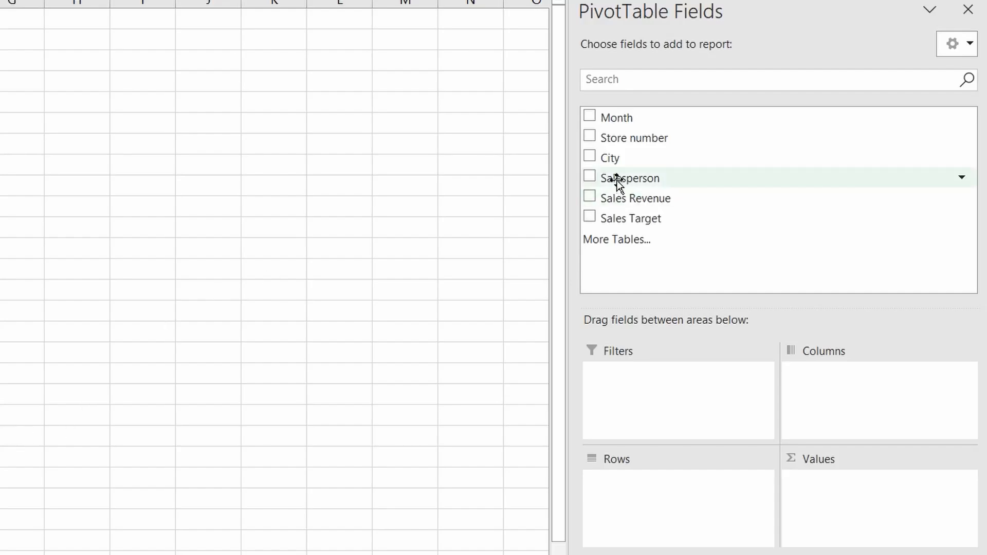
drag(622, 178, 641, 509)
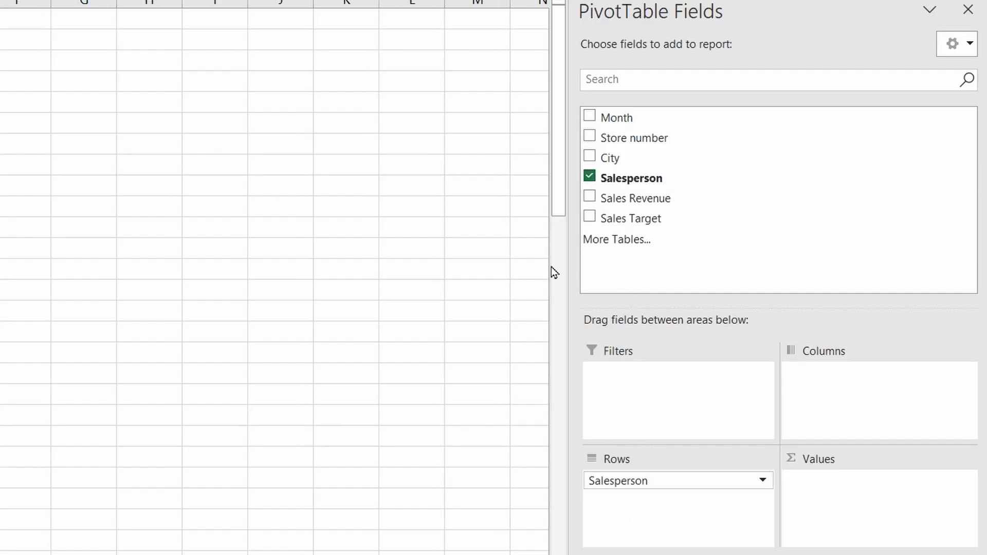
drag(619, 200, 842, 522)
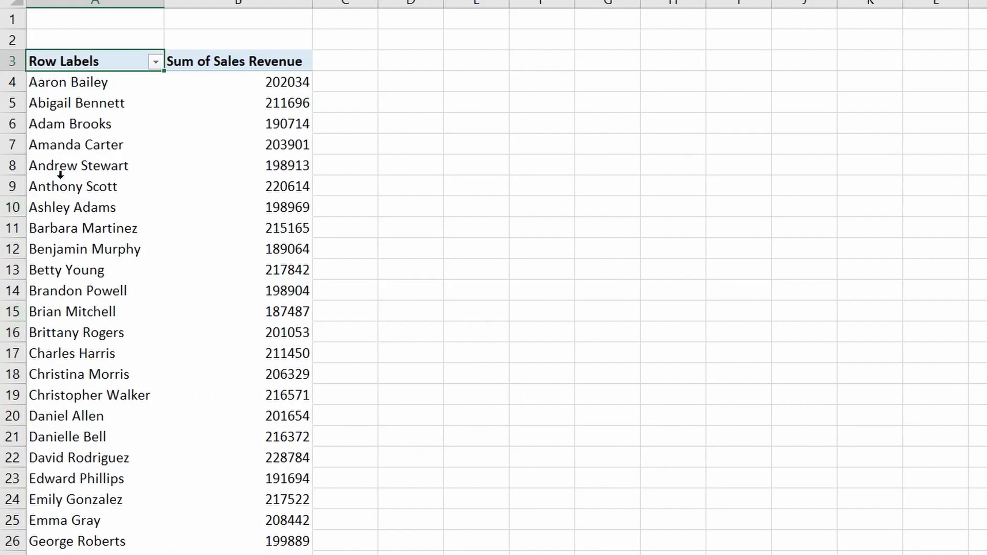
- Filter the PivotTable's salespeople to the top 5 items by Sum of Sales Revenue
right_click(79, 173)
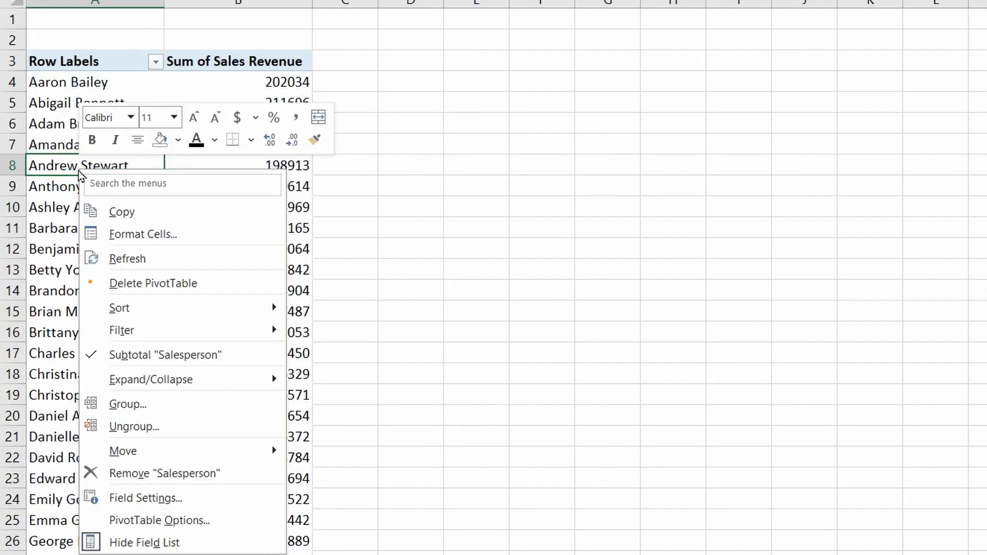
mouse_move(154, 337)
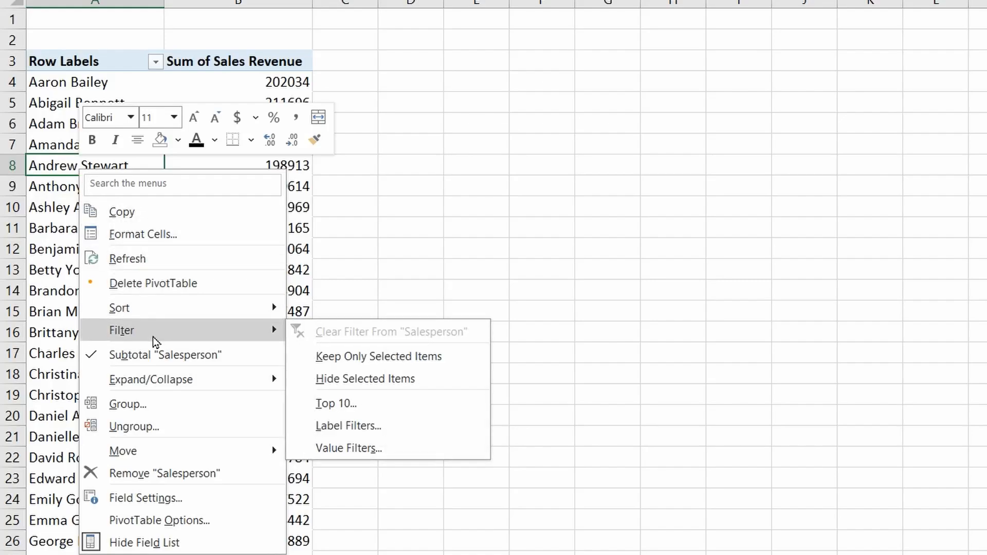
click(378, 405)
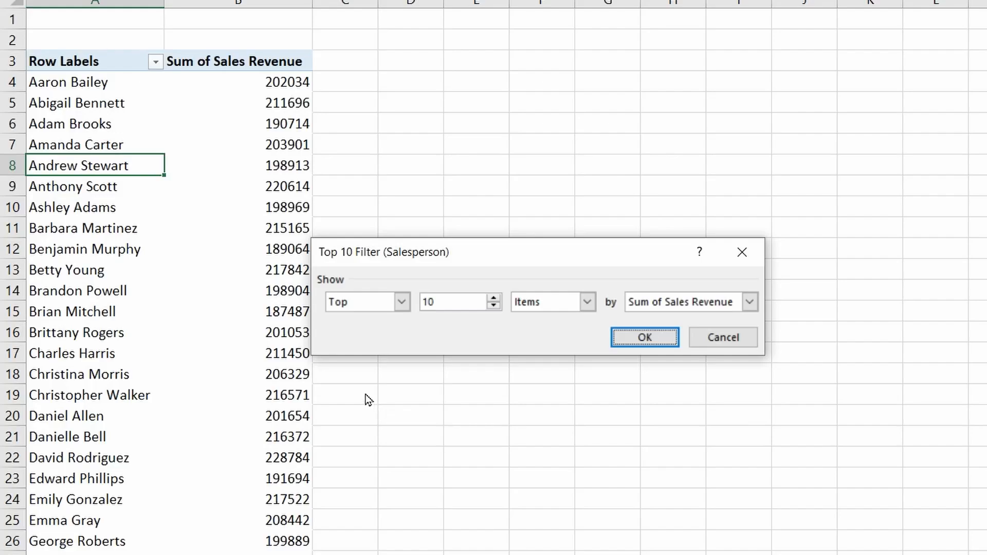
click(455, 302)
click(497, 309)
click(496, 309)
click(497, 310)
click(496, 309)
click(497, 310)
key(Right)
click(401, 302)
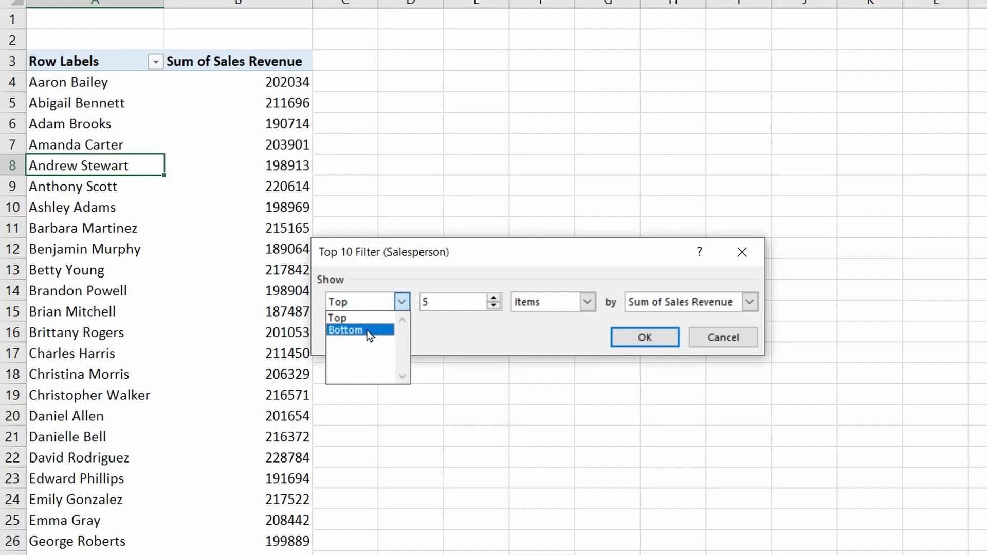
click(749, 303)
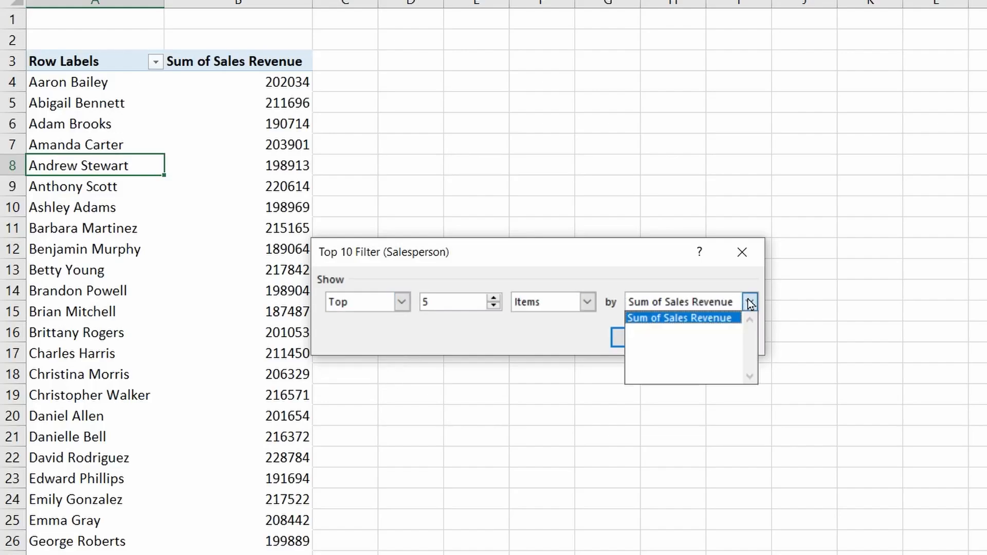
click(750, 302)
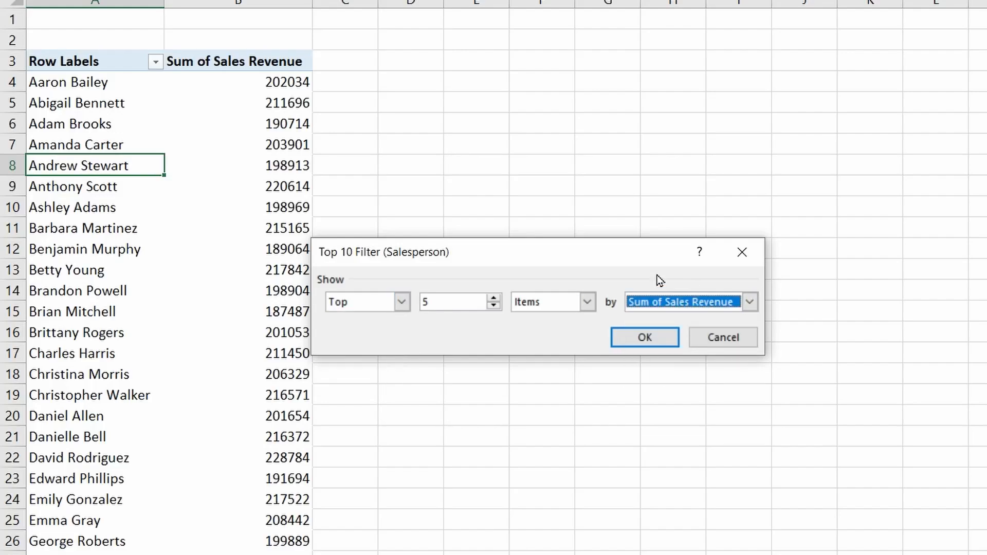
click(642, 339)
- Sort the filtered salespeople by Sum of Sales Revenue from largest to smallest
right_click(225, 83)
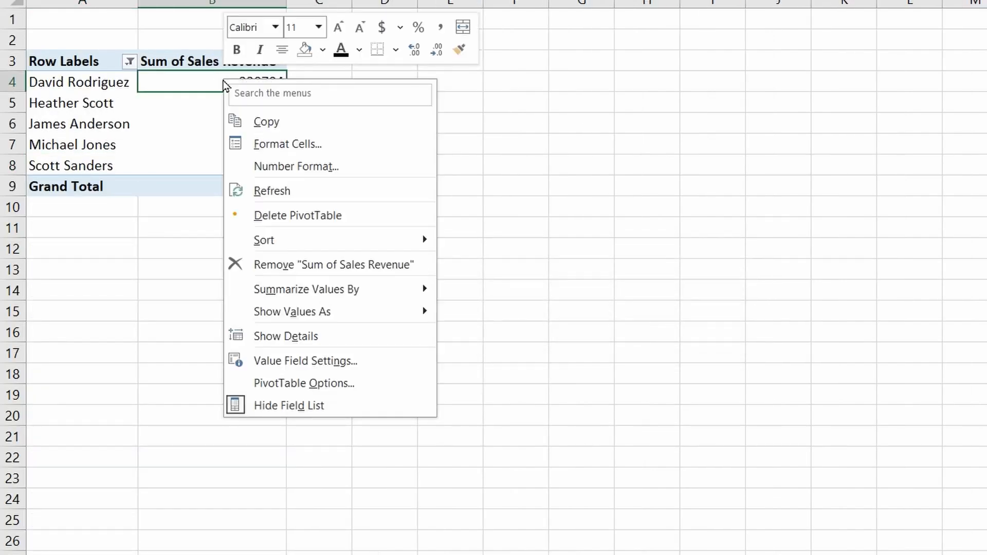
mouse_move(389, 243)
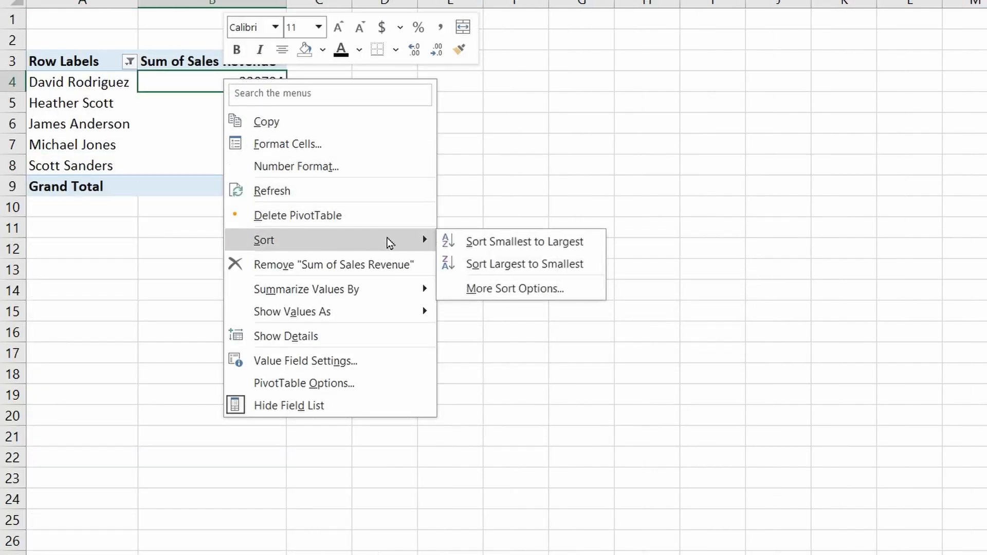
click(494, 265)
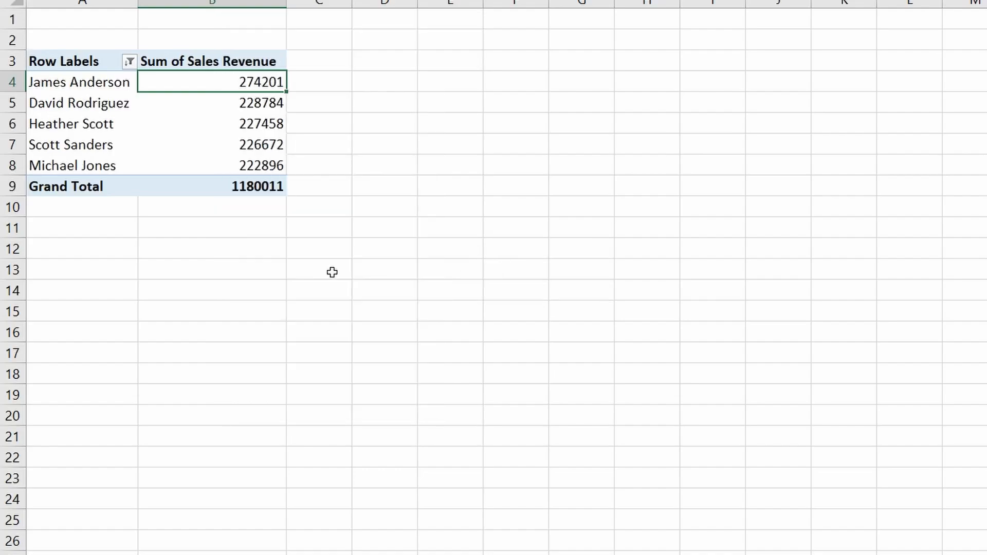
- Add the City field below Salesperson in Rows and show the PivotTable report in tabular form
click(60, 58)
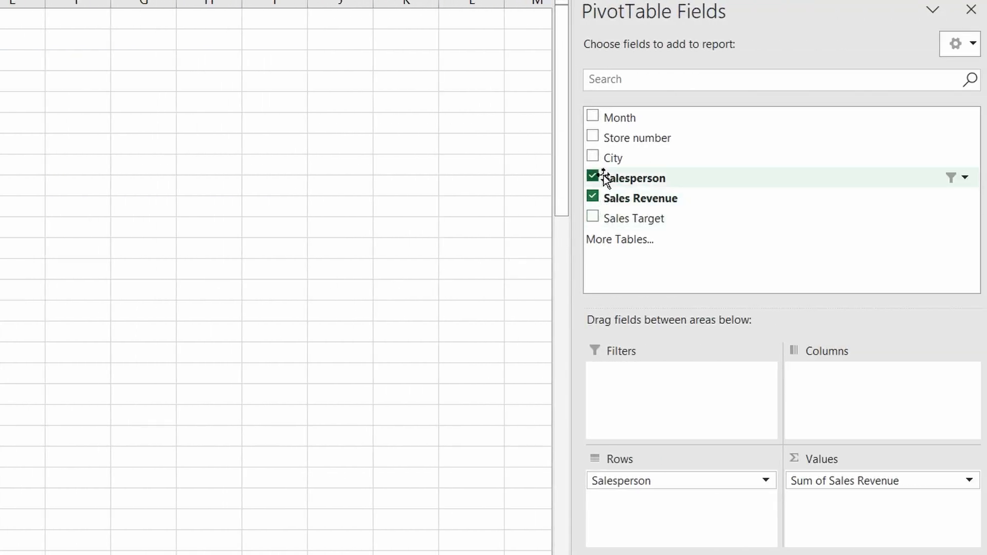
drag(612, 159, 618, 504)
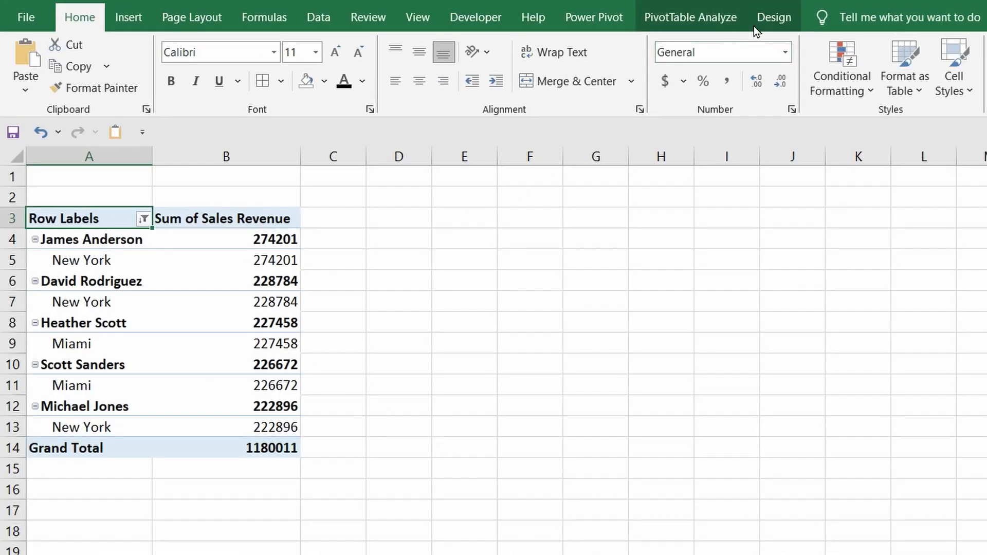
click(769, 20)
click(143, 86)
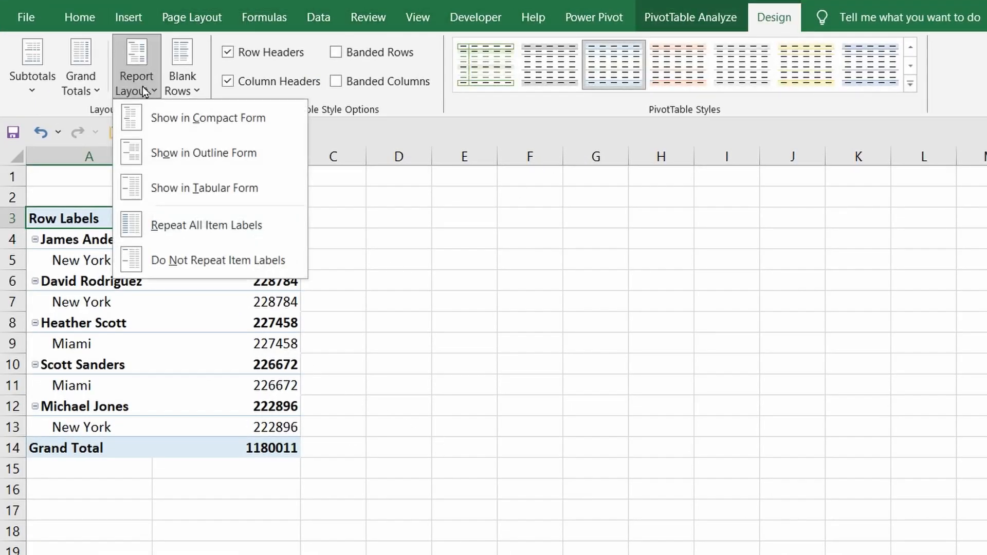
click(178, 193)
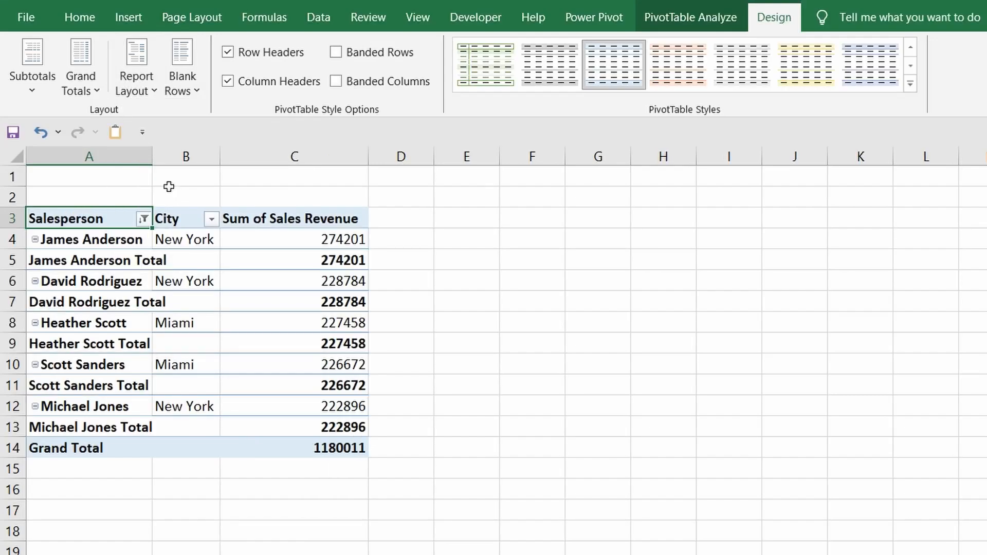
- Turn off all subtotals in the PivotTable and add Store number below City in Rows
click(34, 89)
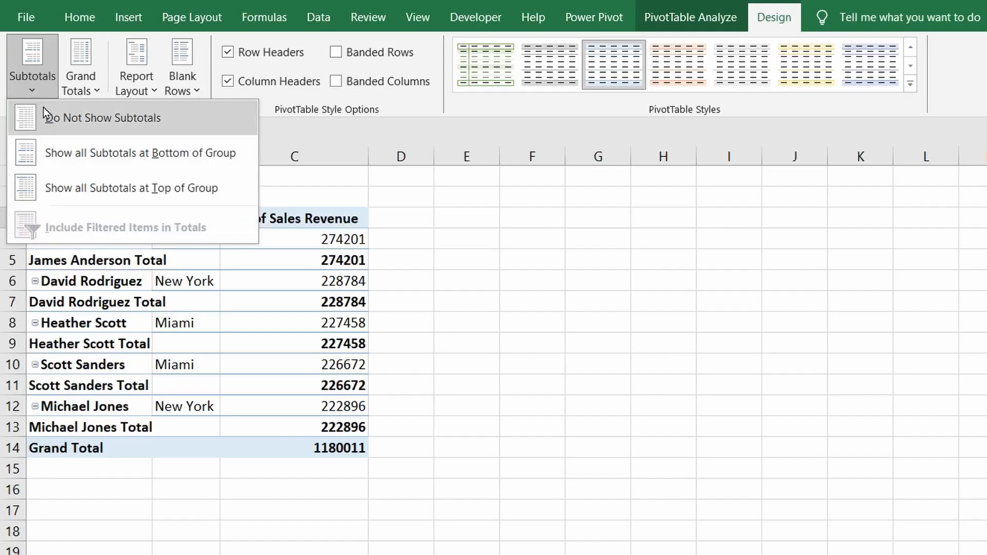
click(54, 119)
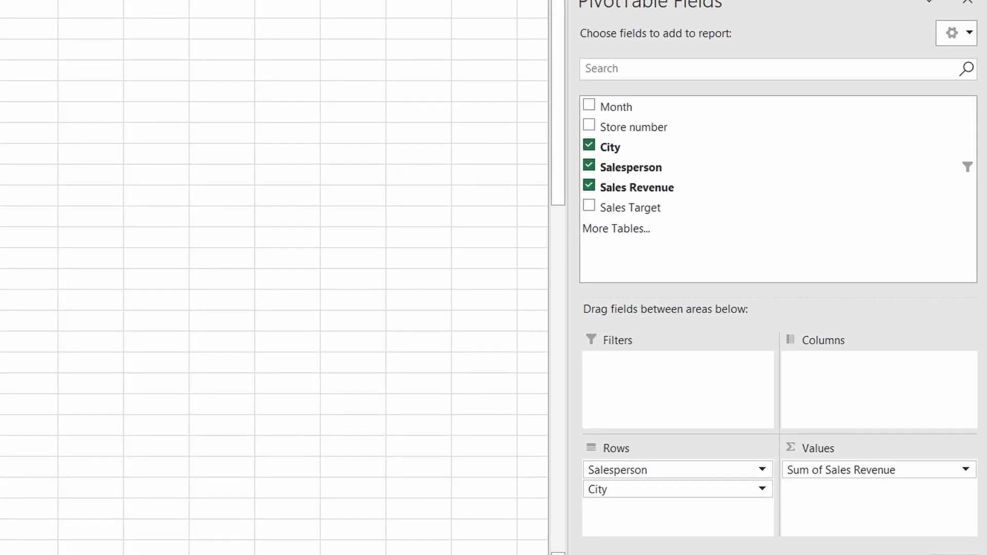
drag(619, 127, 652, 520)
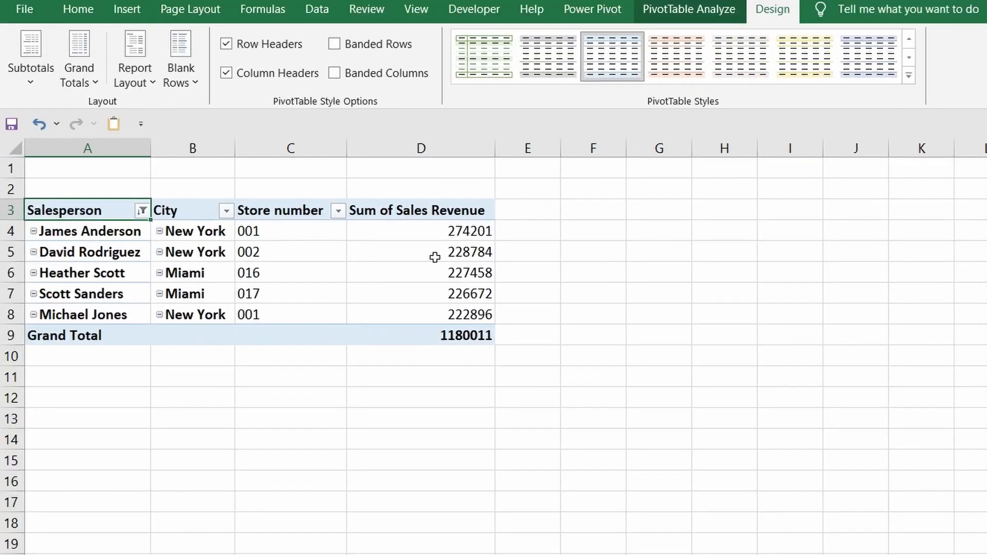
- Format the Sum of Sales Revenue values as Currency with the $ symbol and 0 decimal places
click(435, 257)
right_click(441, 252)
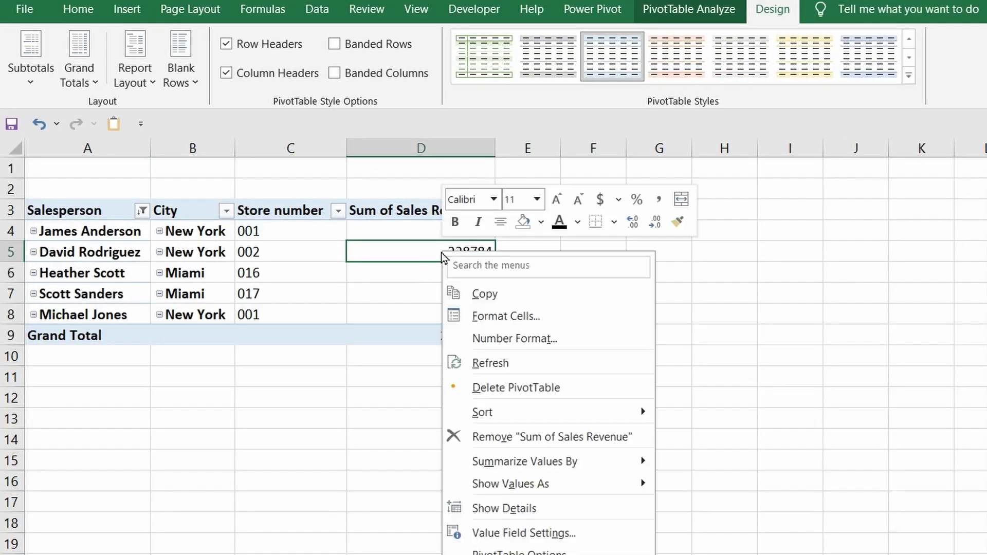
click(509, 340)
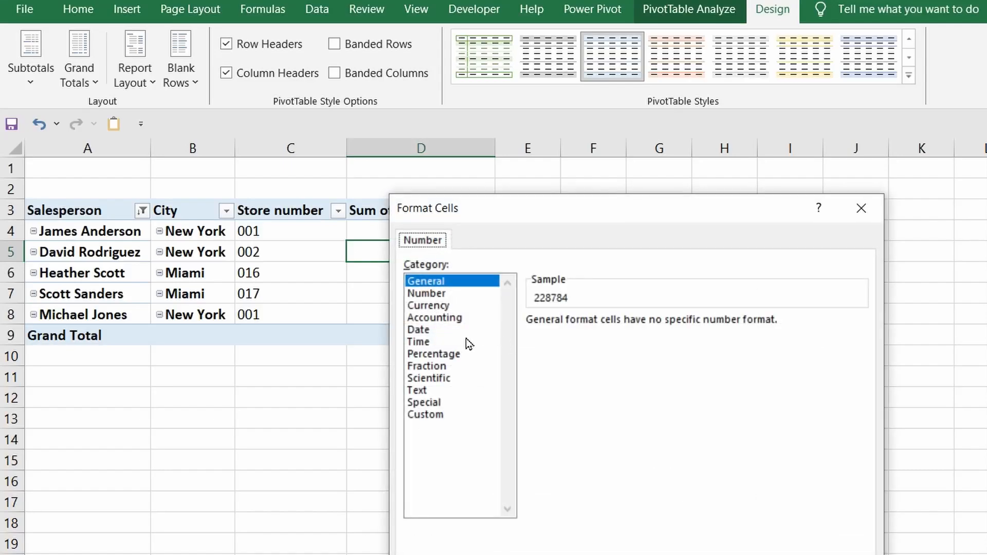
click(442, 305)
click(652, 327)
click(653, 327)
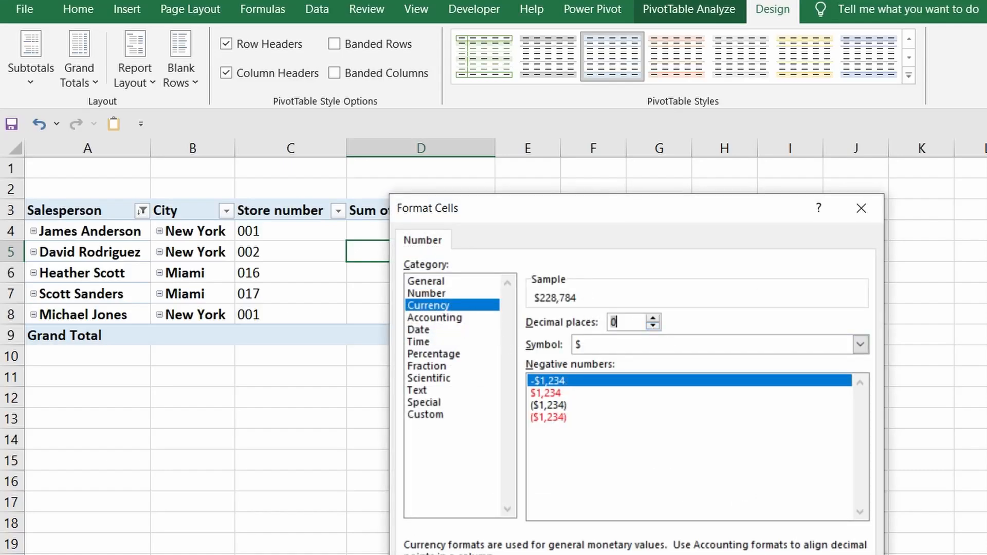
key(Return)
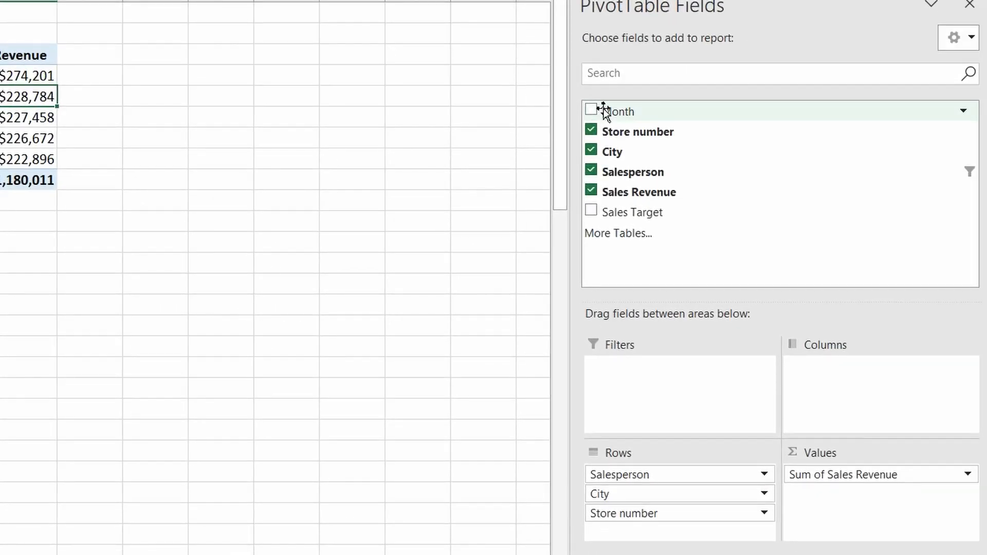
- Add the Month field to the PivotTable's Filters area
drag(605, 110, 641, 383)
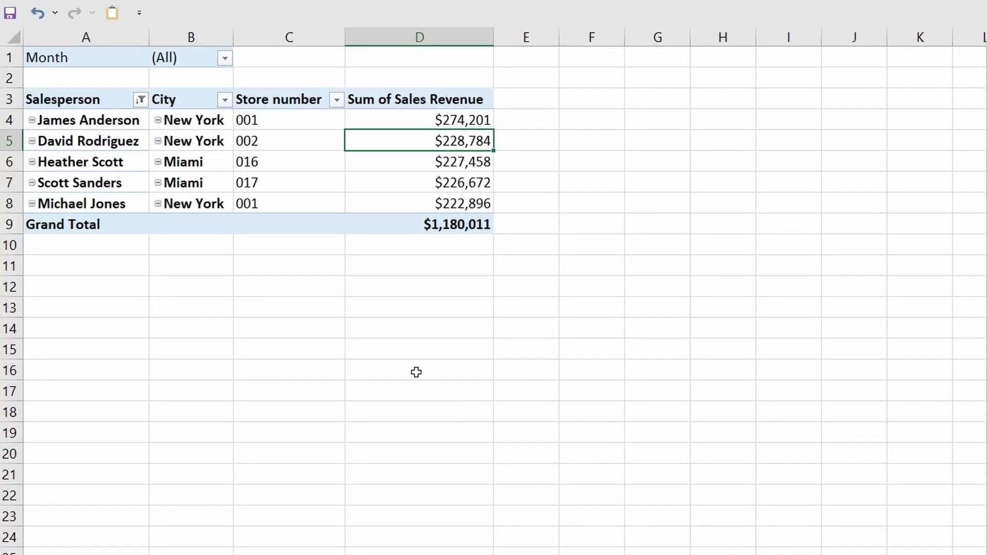
- Filter the PivotTable by month to August, switch it to July, and set the Month filter back to (All)
click(225, 59)
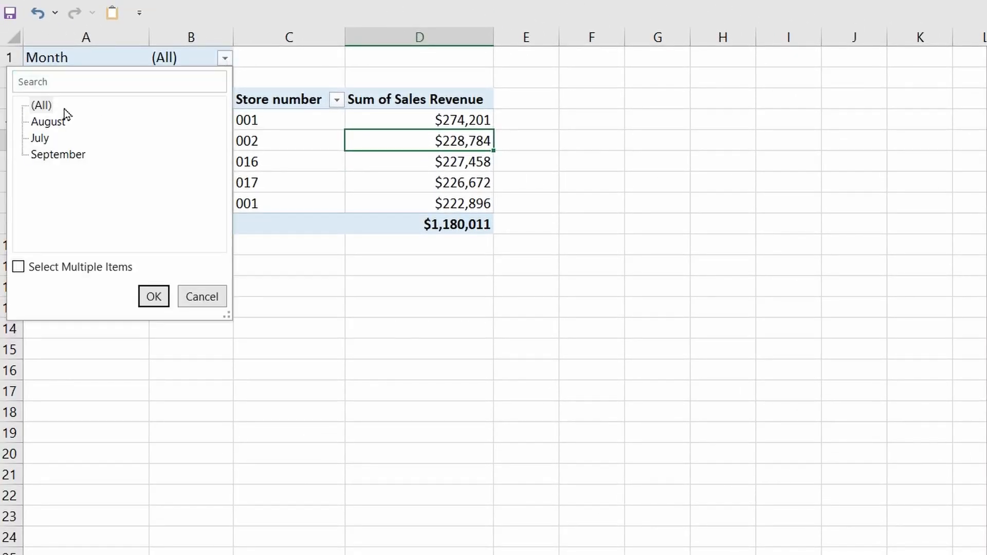
click(58, 123)
click(154, 296)
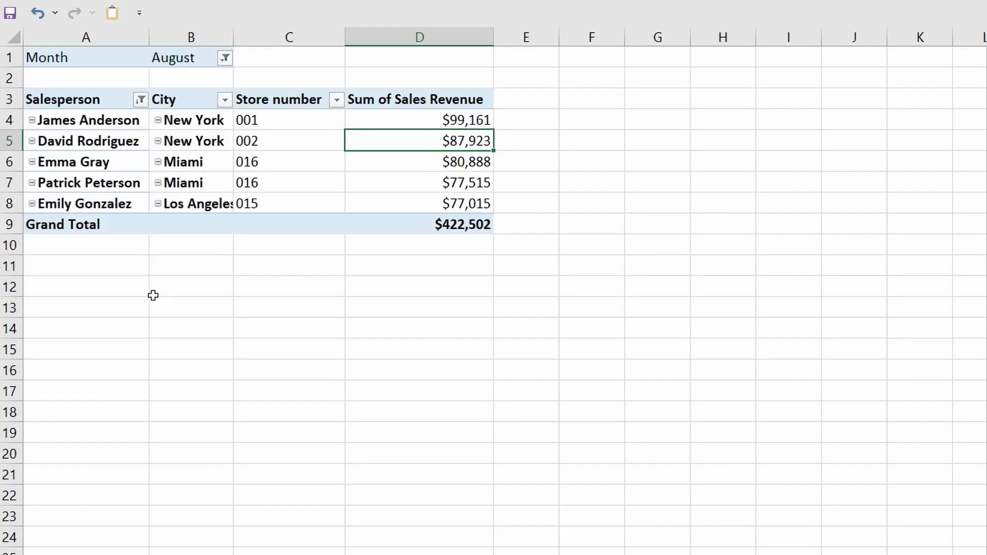
click(224, 61)
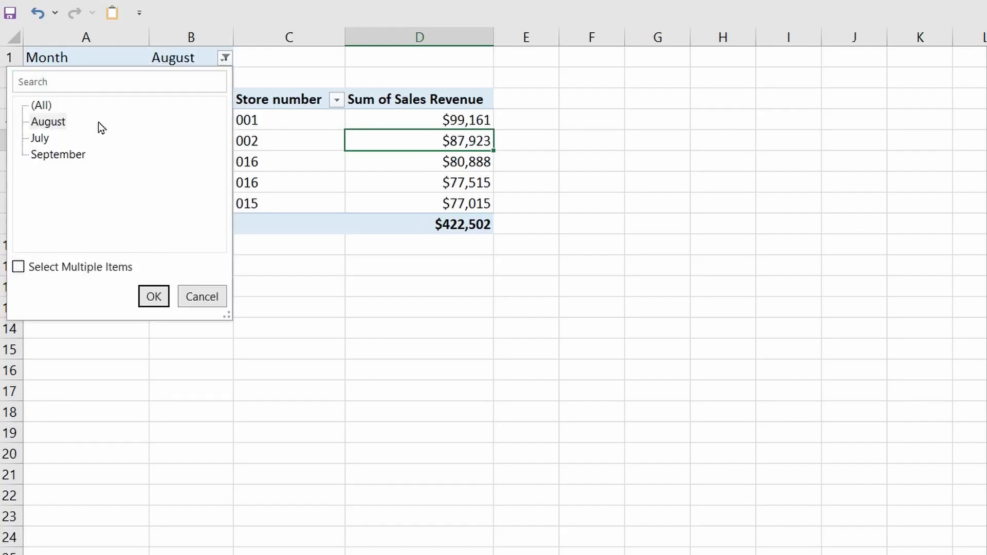
click(41, 137)
click(154, 297)
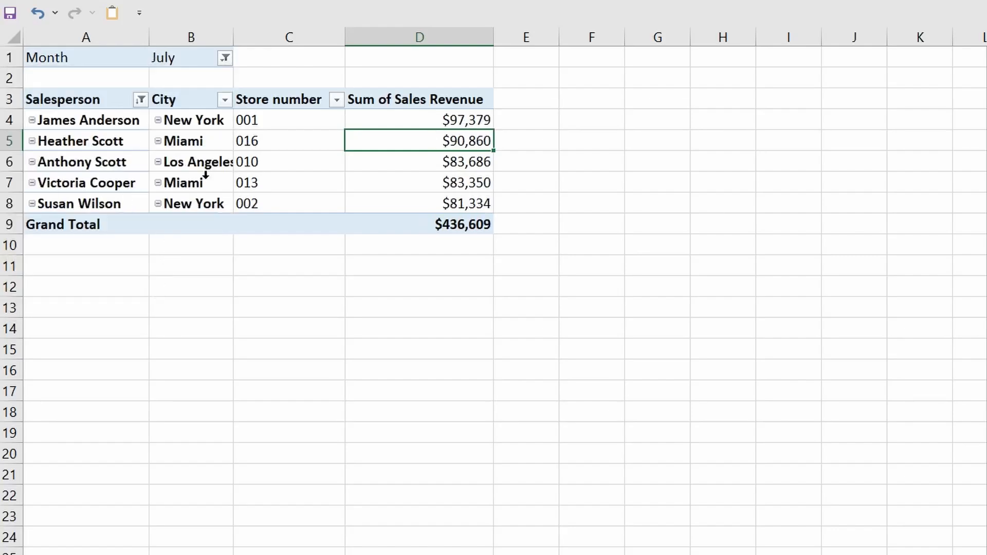
click(225, 60)
click(51, 105)
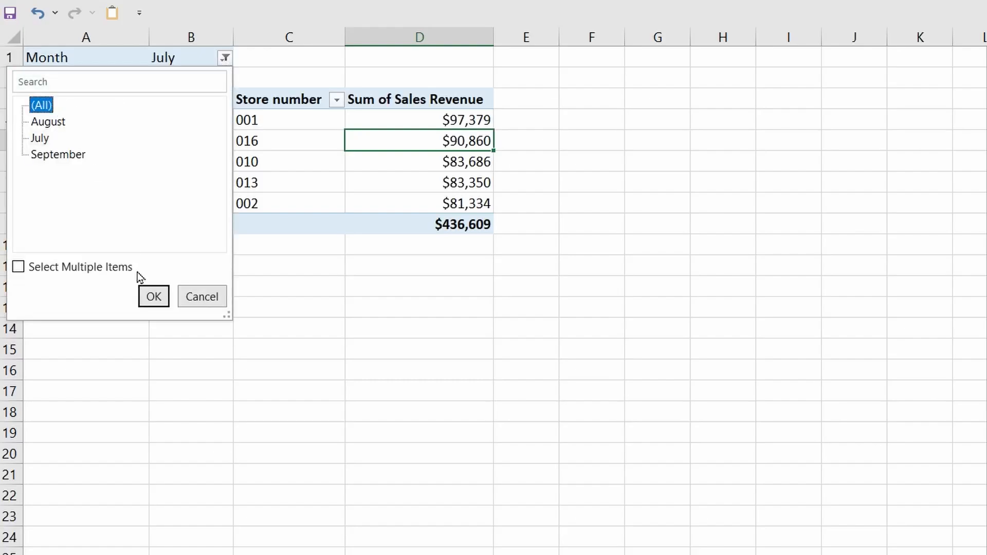
click(154, 298)
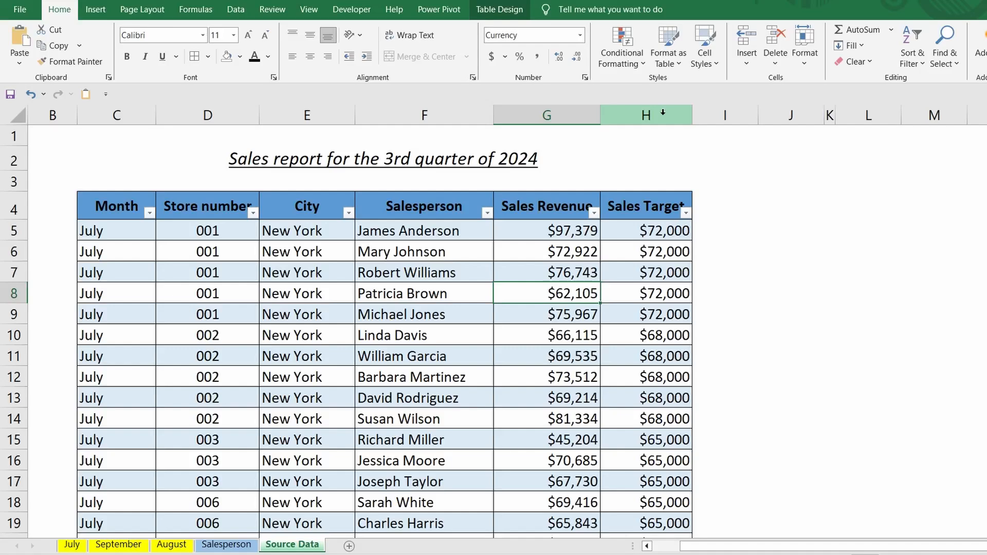
- Check the Sales Target column on the Source Data sheet, and remove Sum of Sales Revenue from the Salesperson PivotTable's Values
click(658, 116)
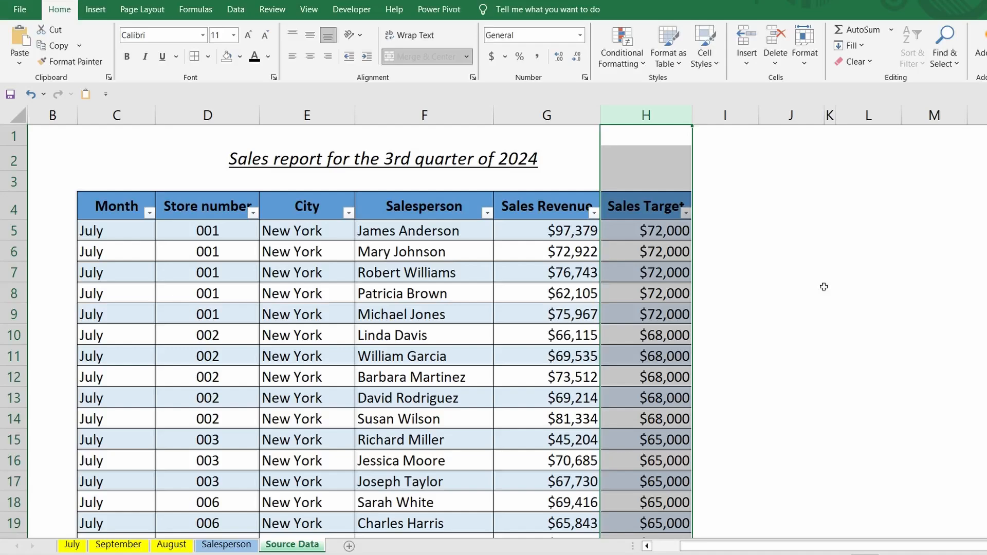
click(239, 549)
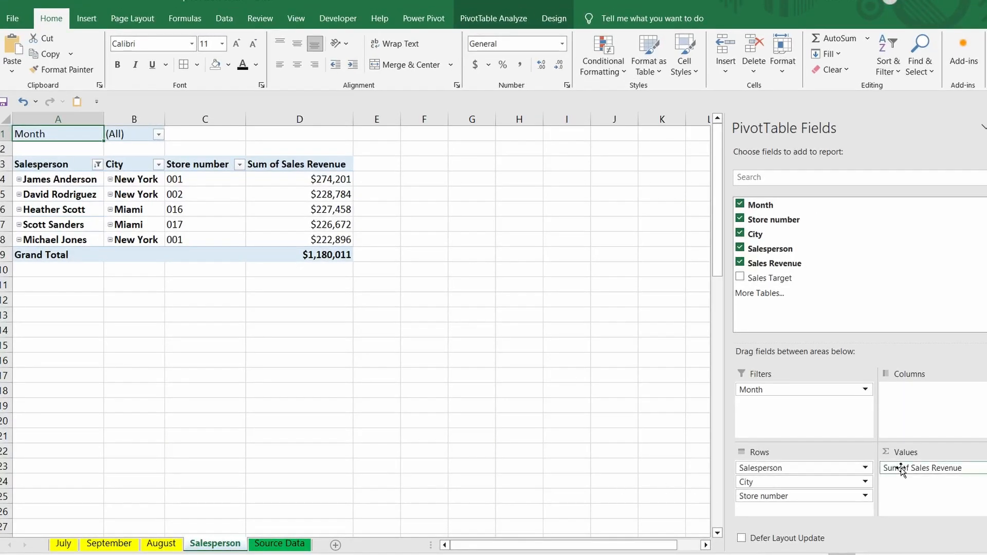
drag(901, 469, 797, 320)
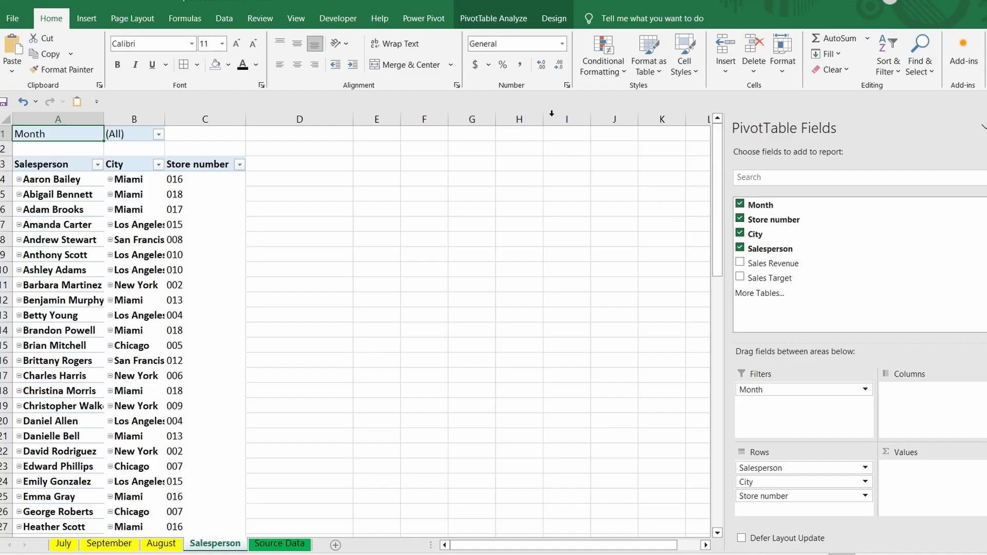
- Start a new calculated field in the Salesperson PivotTable and name it Achievement (%)
click(489, 24)
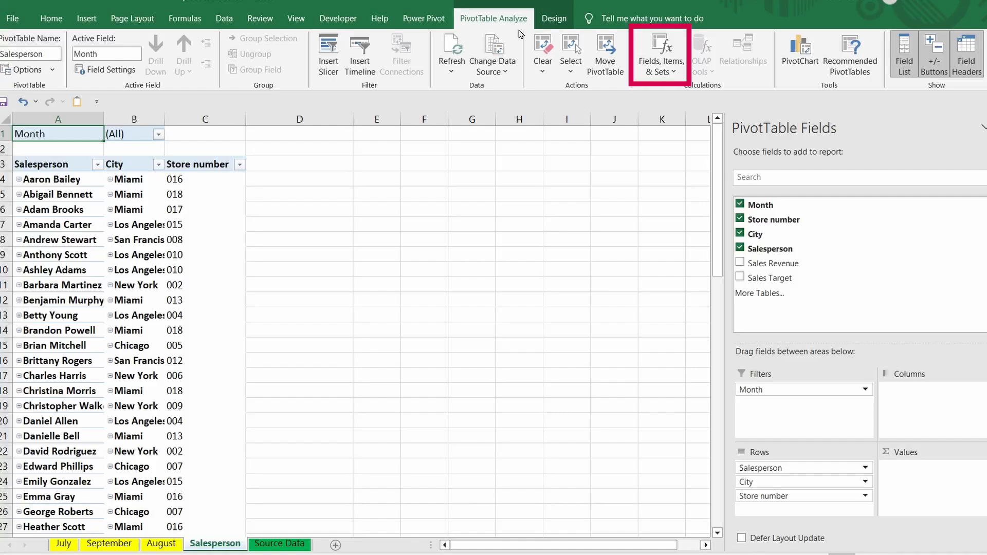
click(670, 75)
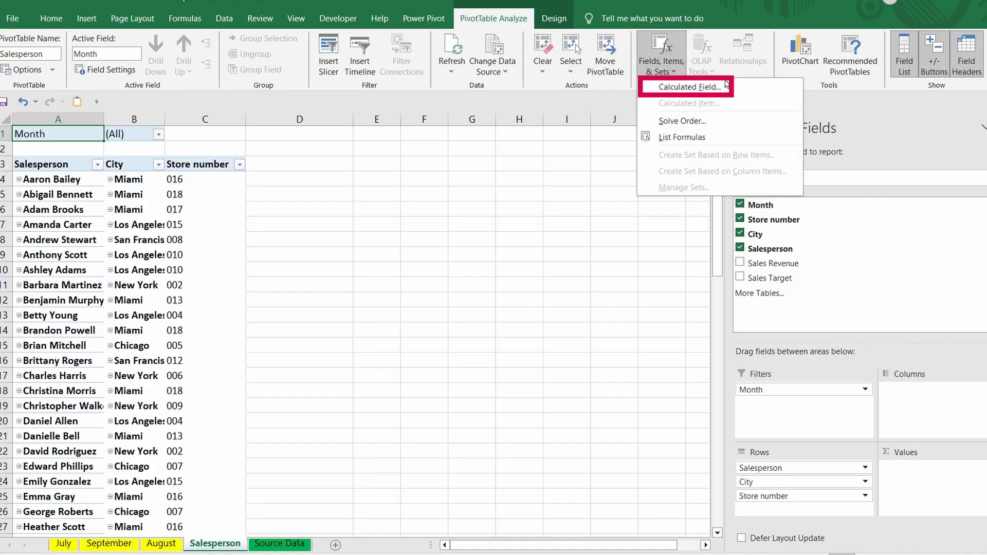
click(752, 88)
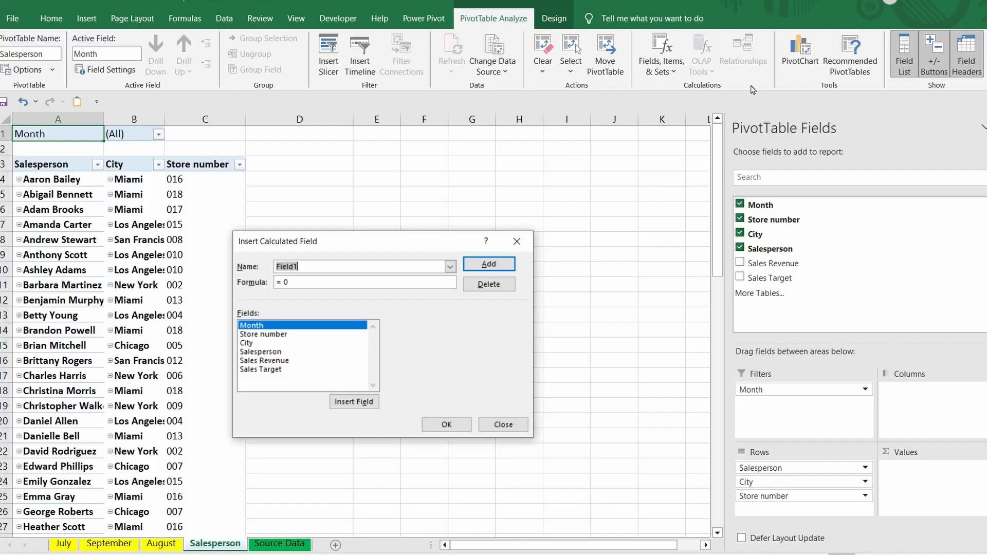
key(BackSpace)
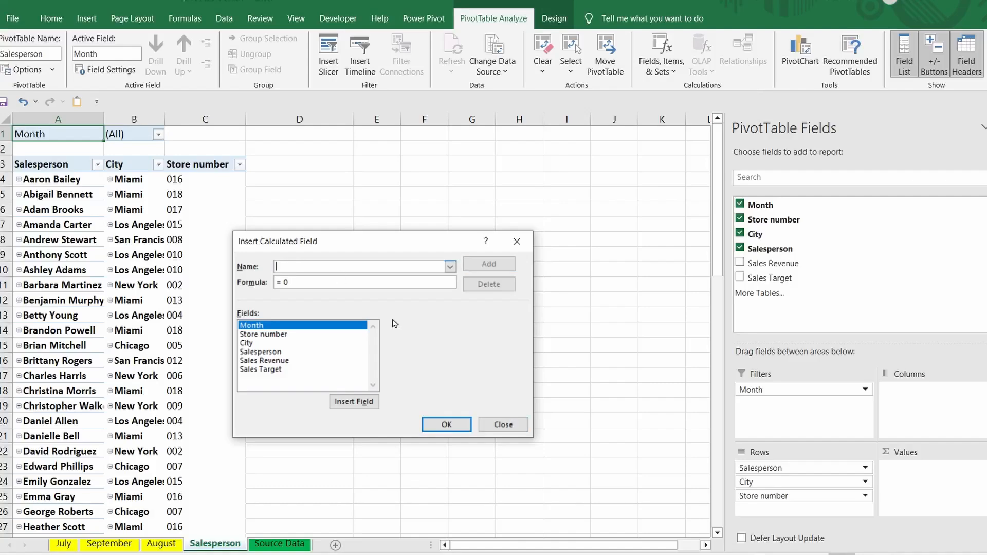
text(Achi)
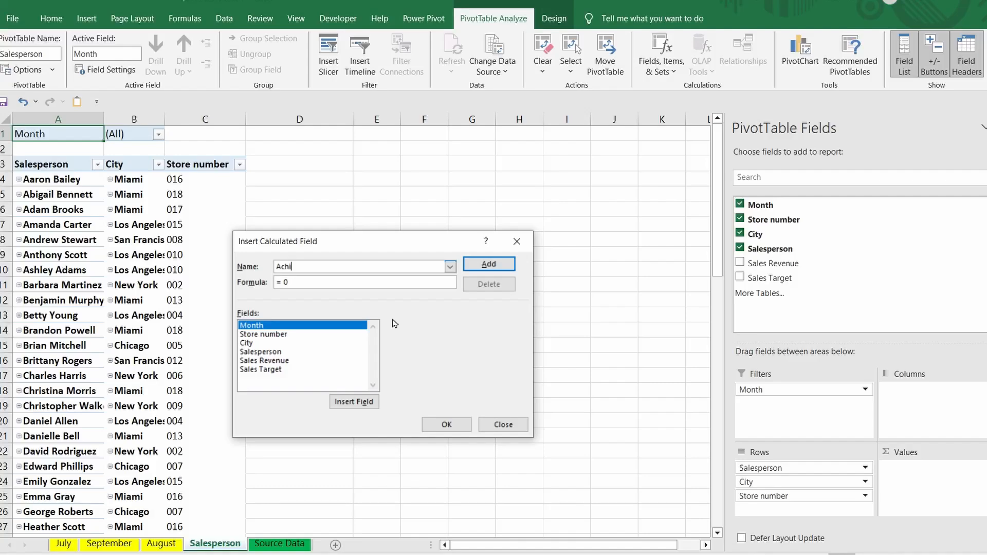
text(evement (%))
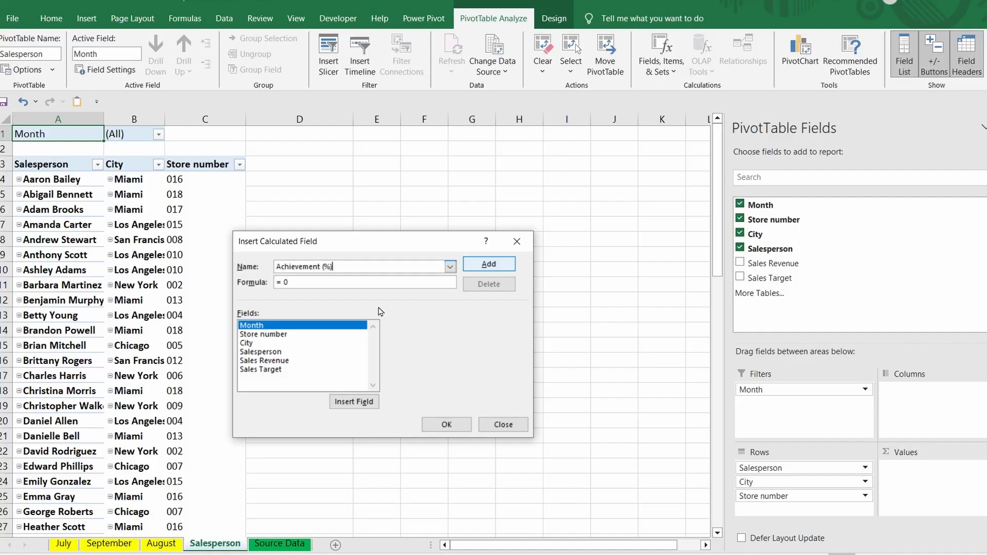
- Set the calculated field's formula to 'Sales Revenue' / 'Sales Target' and add the field to the PivotTable
click(277, 361)
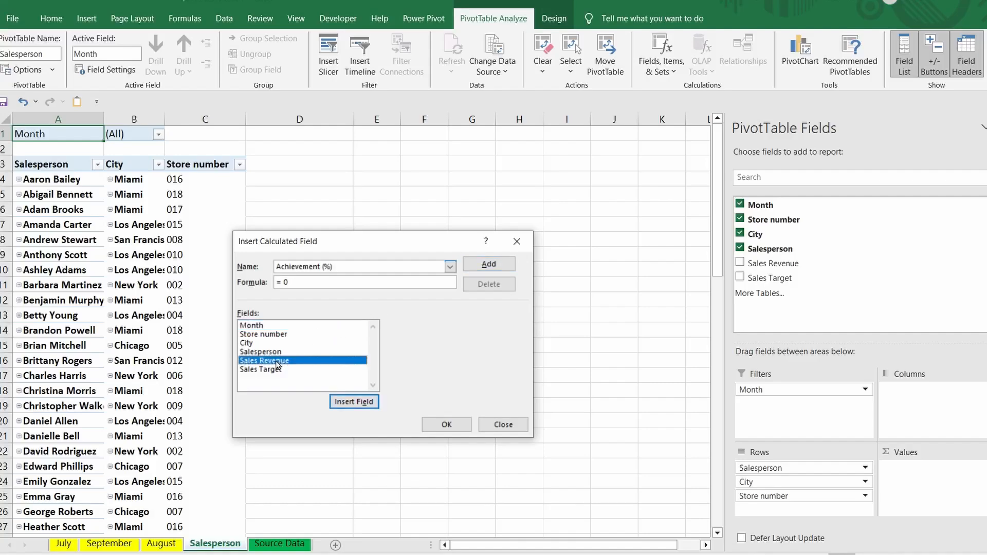
click(363, 404)
text(/)
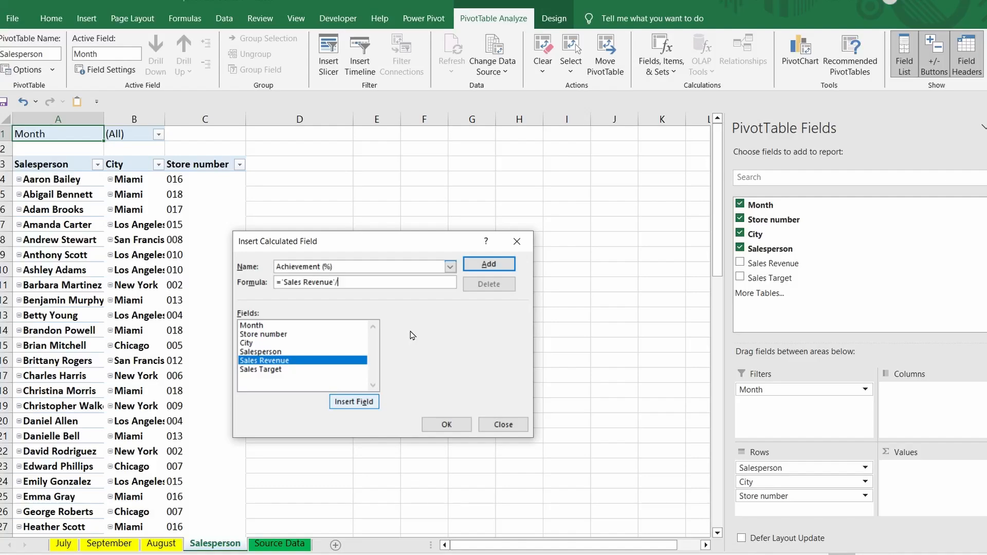
click(277, 369)
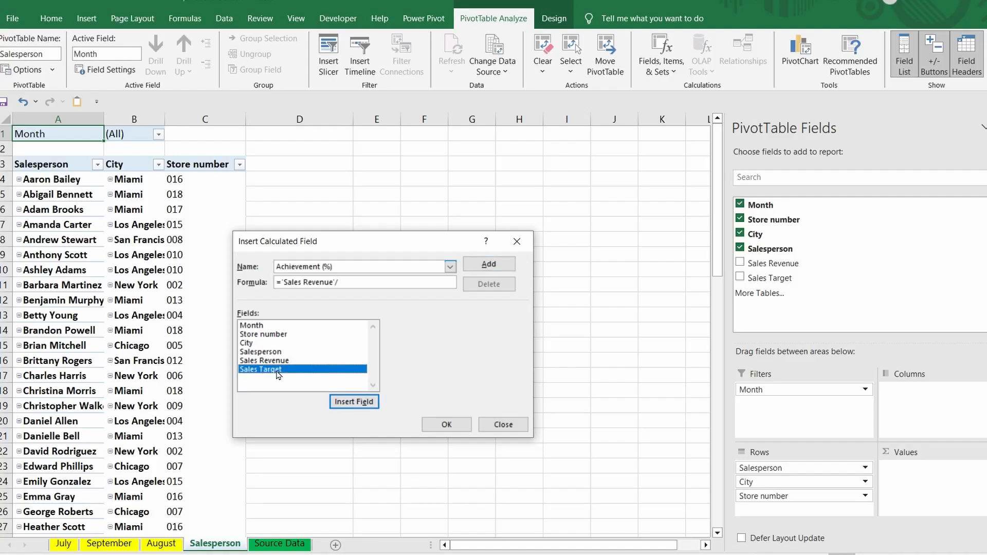
click(354, 402)
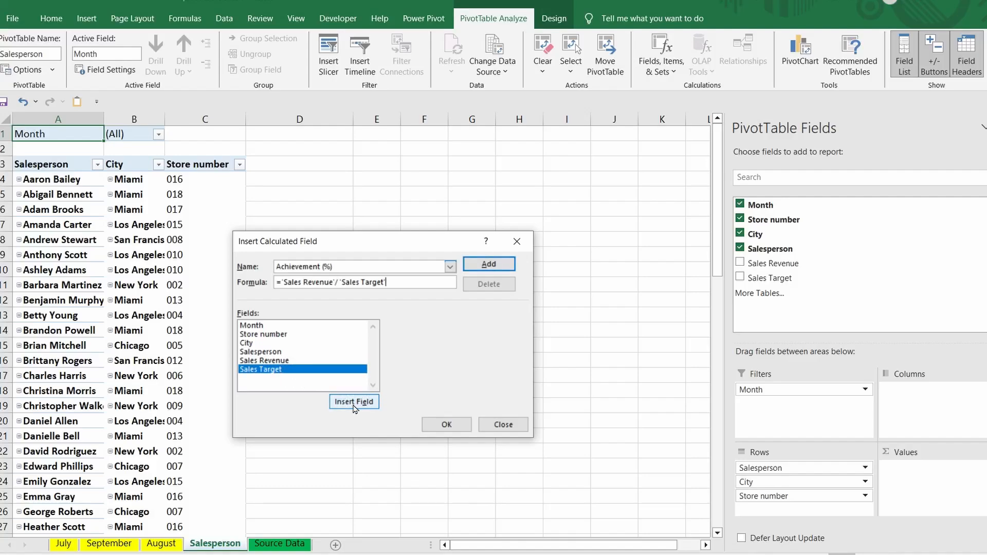
click(446, 423)
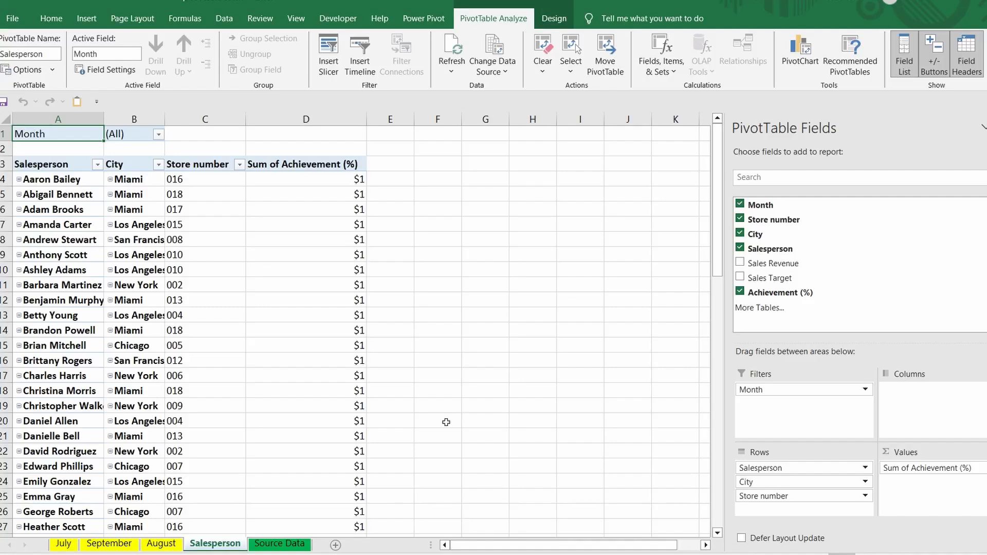
- Format the Sum of Achievement (%) values as Percentage with 2 decimal places
click(303, 235)
right_click(303, 237)
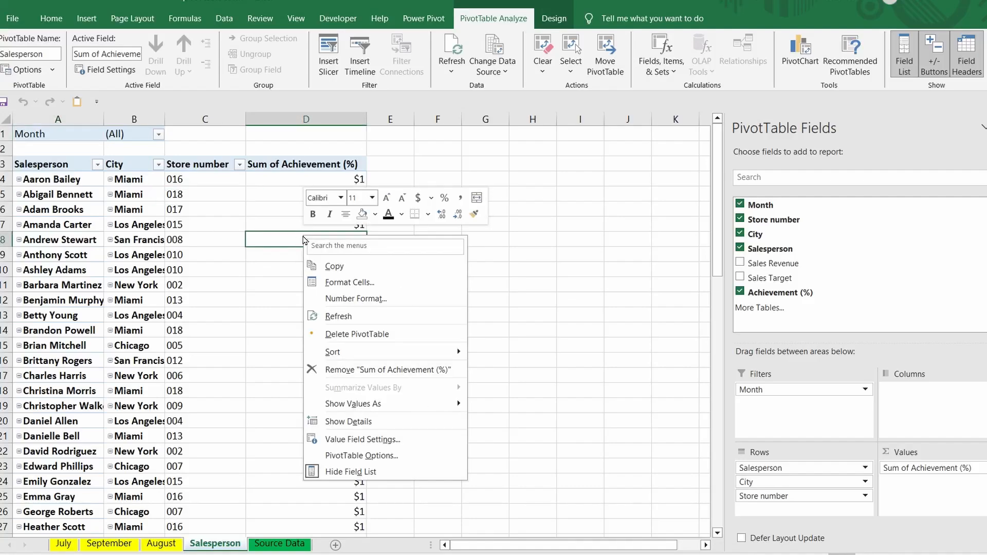
click(348, 300)
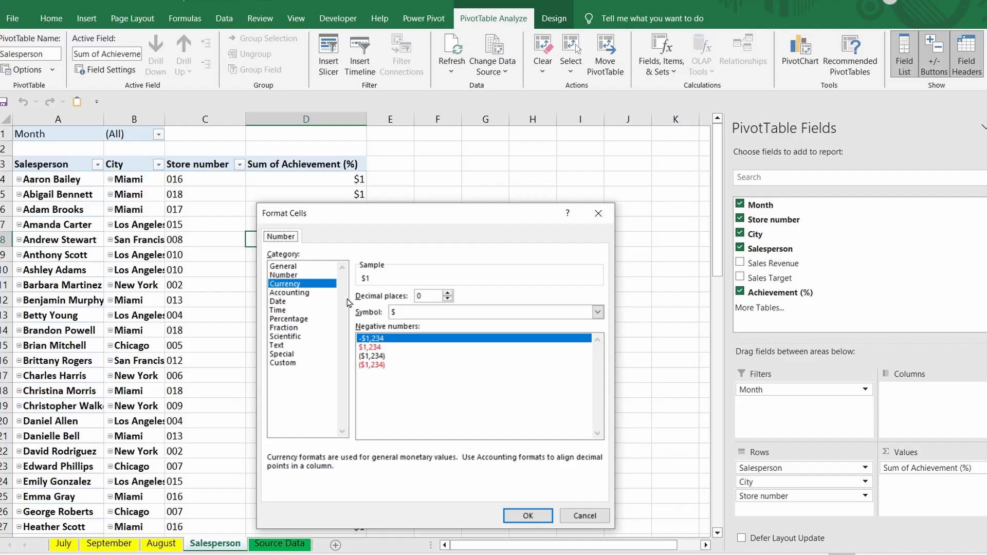
click(301, 319)
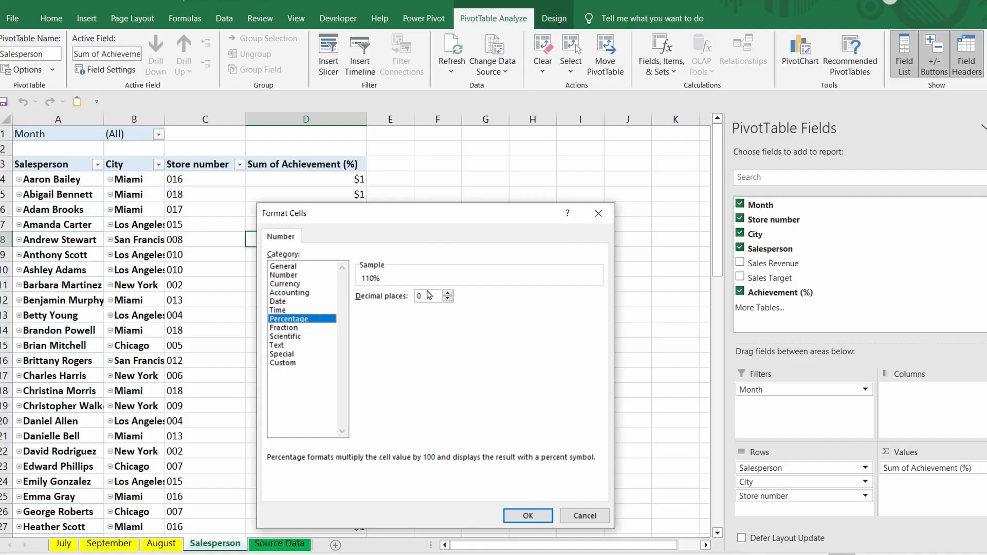
click(447, 292)
click(447, 293)
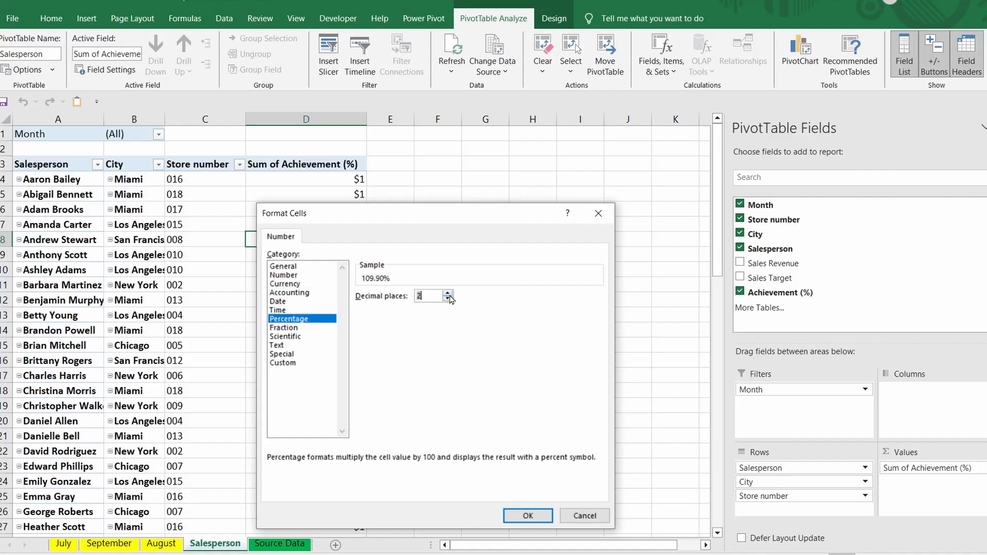
click(528, 515)
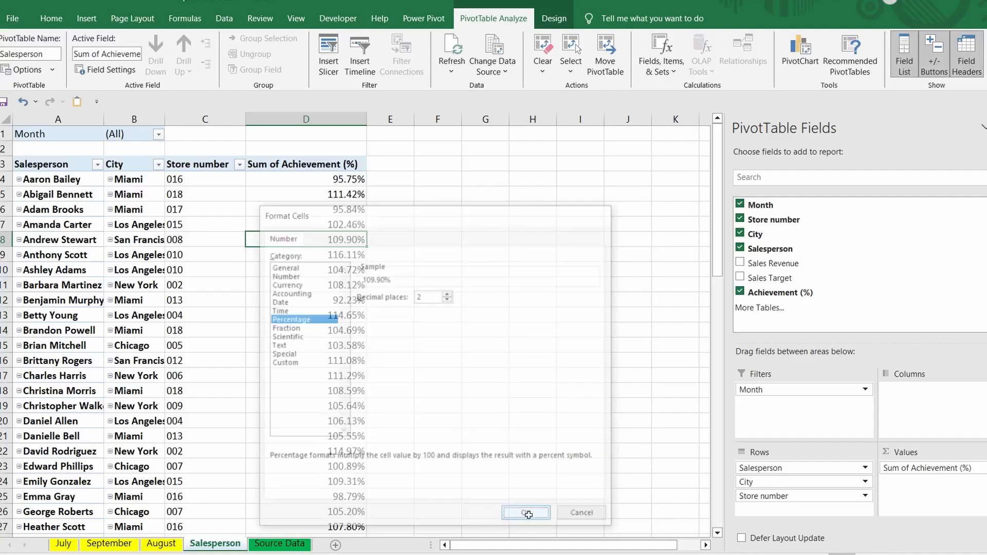
- Filter the Salesperson field to the top 5 items by Sum of Achievement (%)
right_click(68, 225)
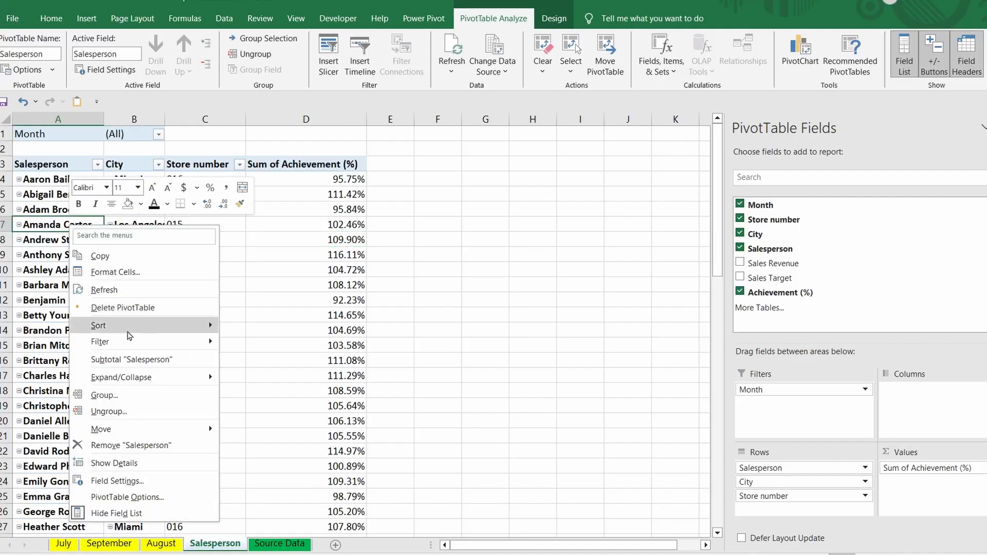
mouse_move(132, 347)
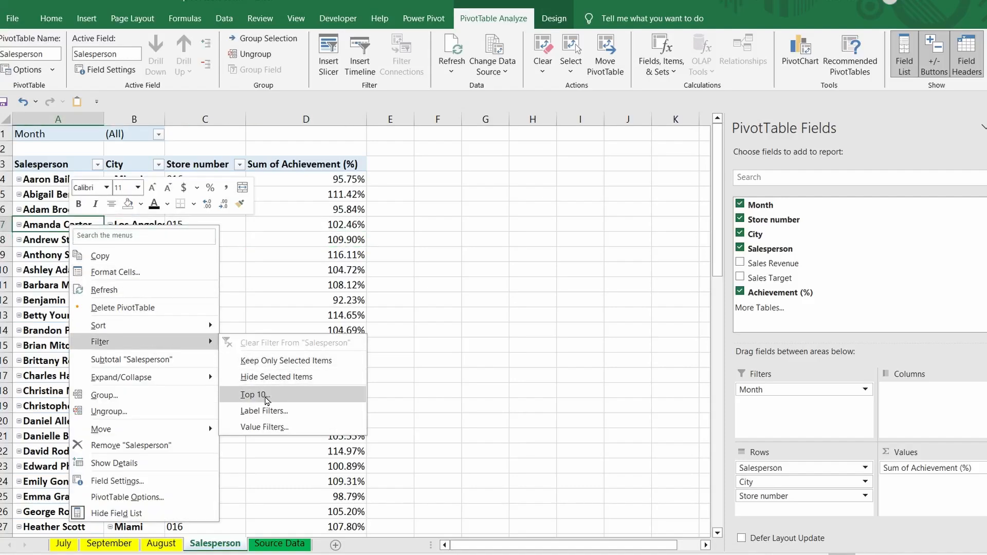
click(265, 396)
click(351, 343)
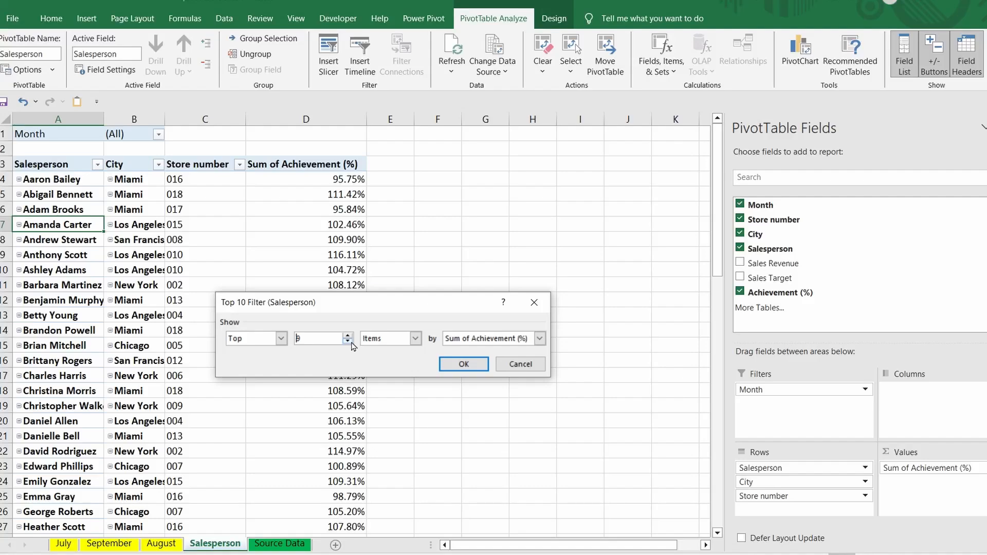
click(467, 364)
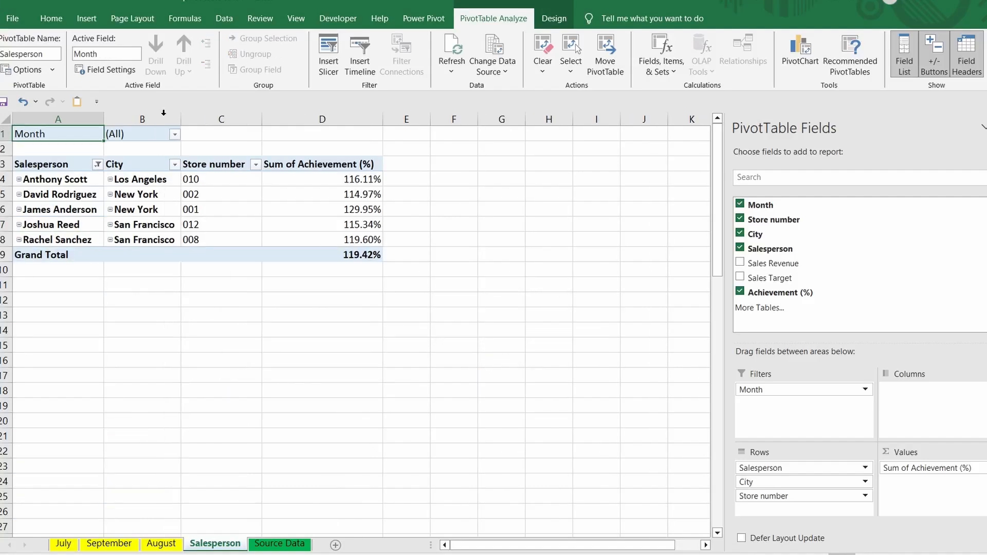
- Turn off grand totals for the PivotTable's rows and columns
click(548, 19)
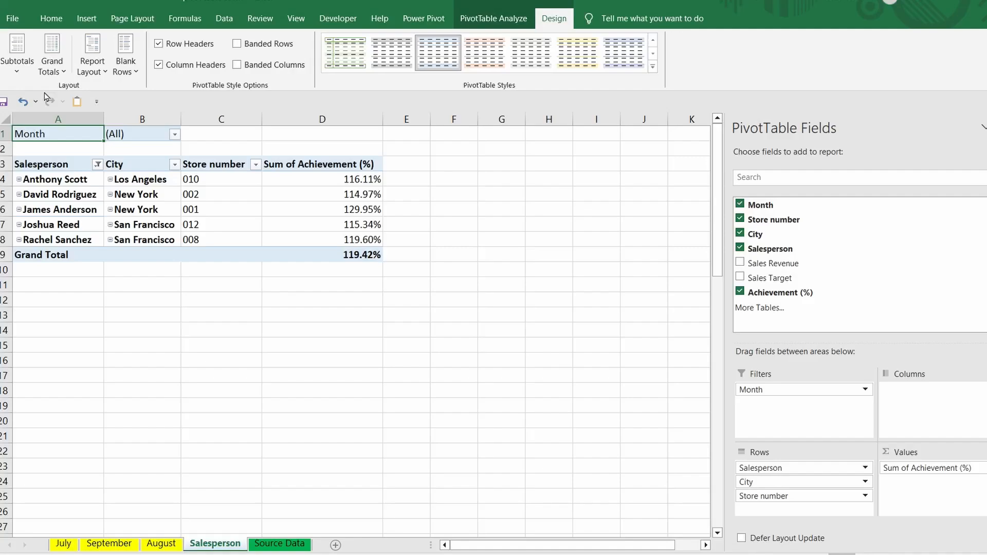
click(49, 72)
click(64, 90)
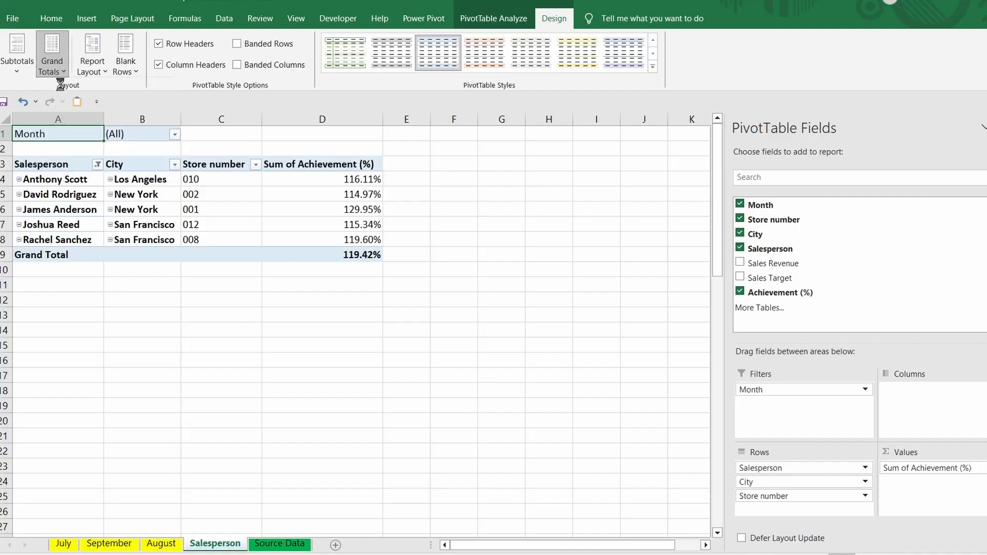
- Sort the Salesperson field in descending order by Sum of Achievement (%)
click(97, 165)
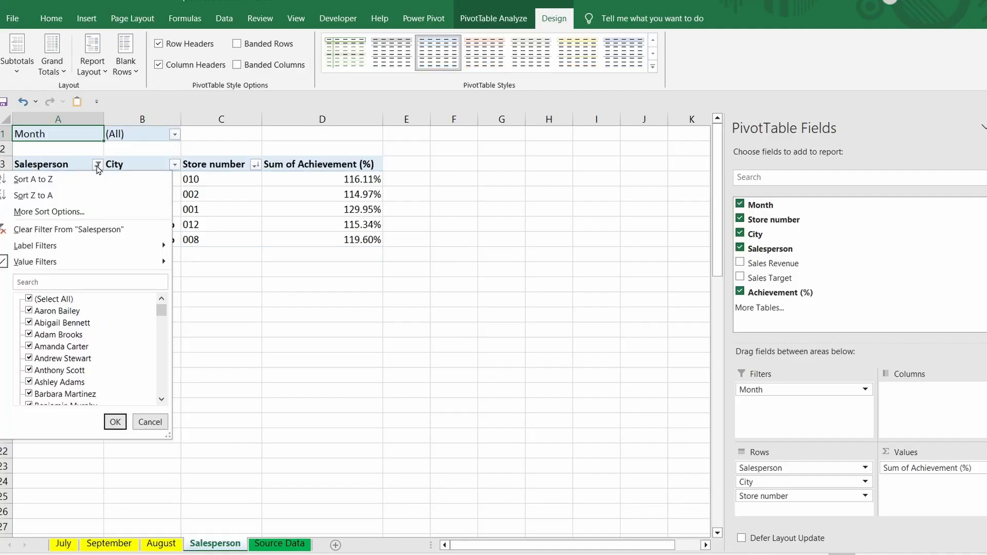
click(86, 212)
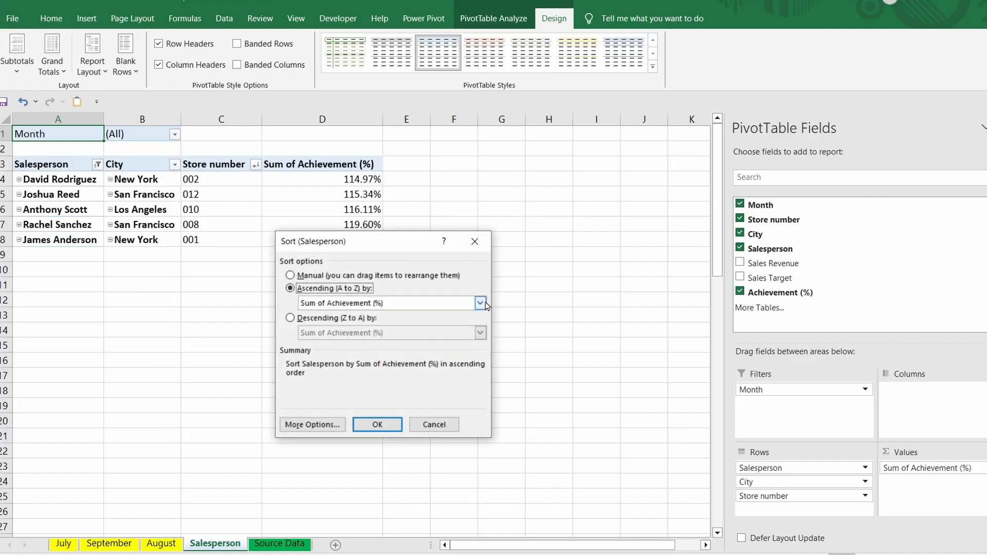
click(480, 302)
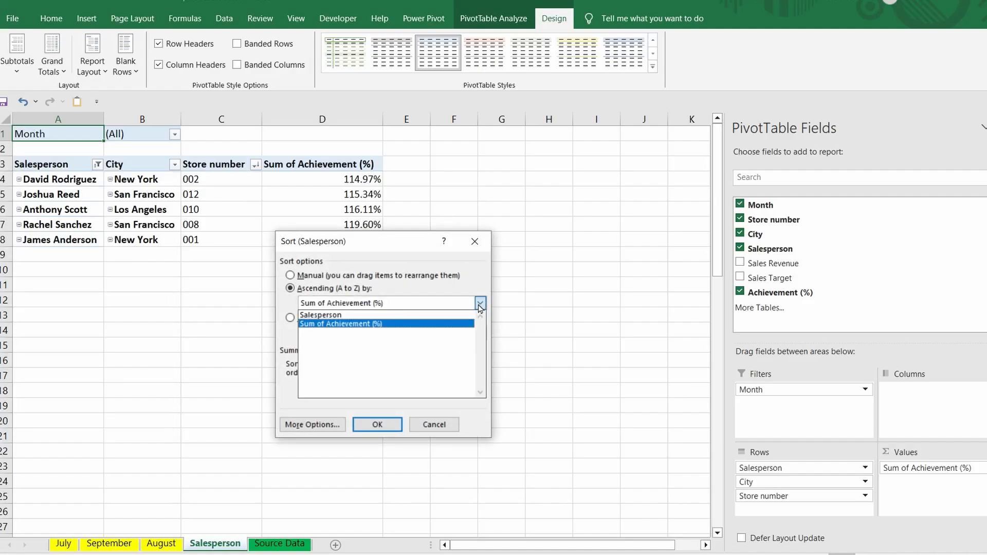
click(411, 298)
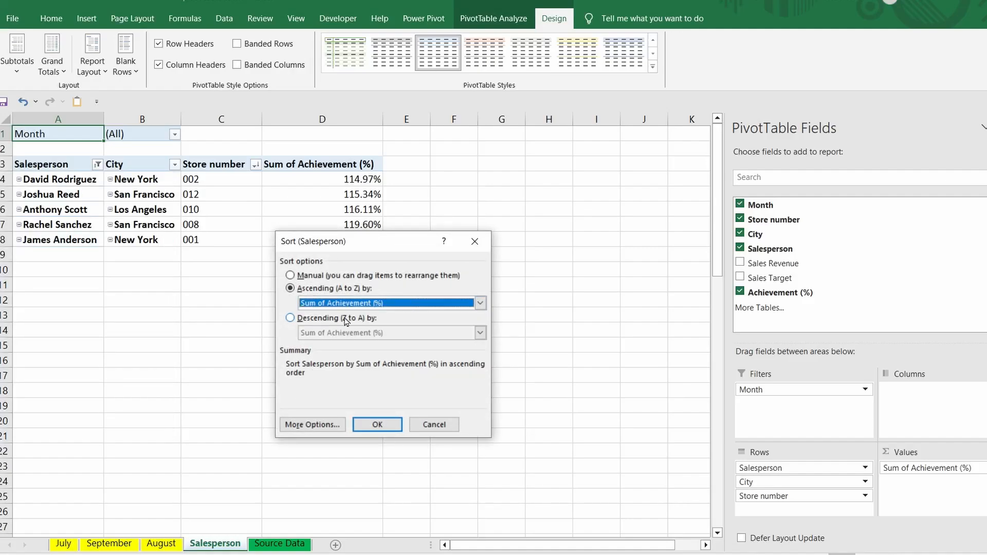
click(290, 318)
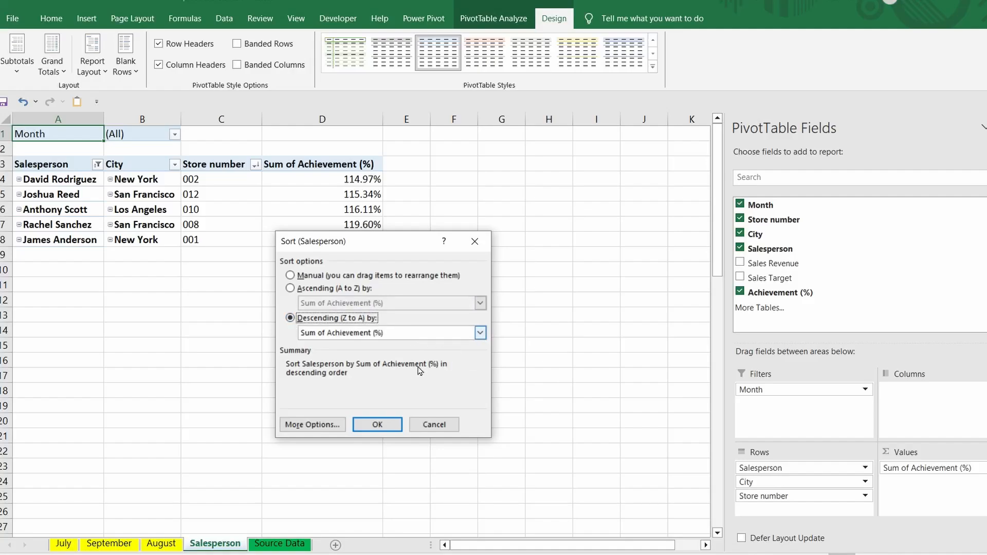
click(377, 425)
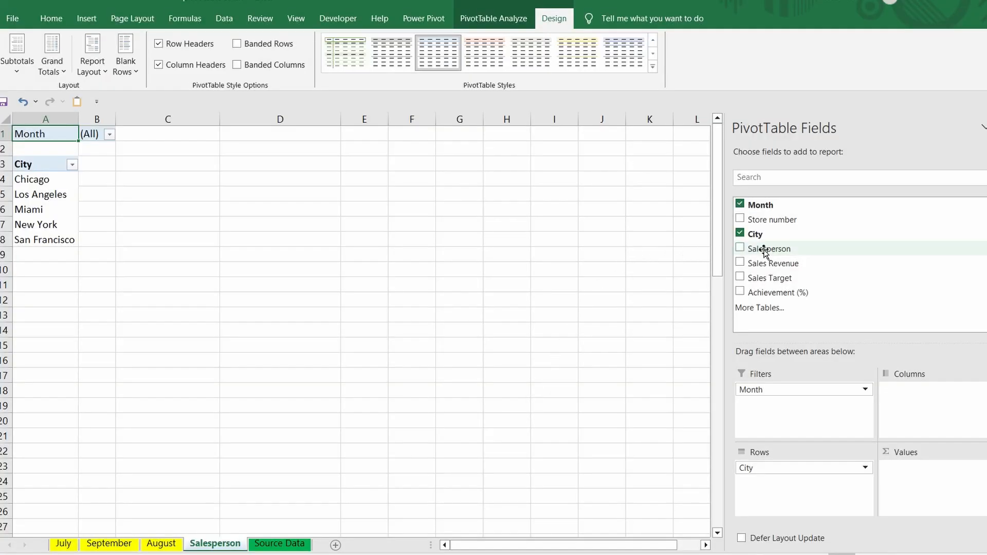
- Add Salesperson to the PivotTable's Values to count it by city, and review the Salesperson rows on the Source Data sheet
drag(765, 252, 917, 486)
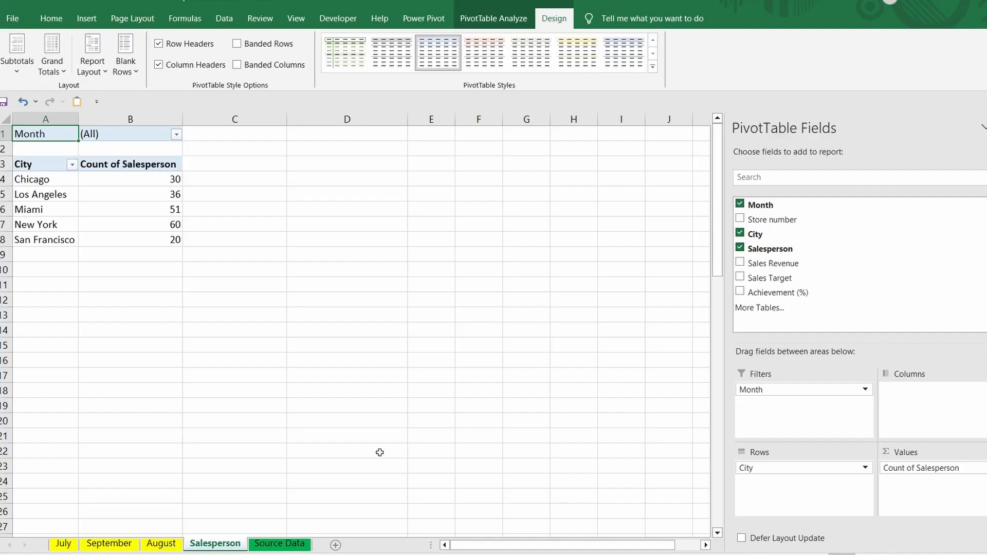
click(279, 544)
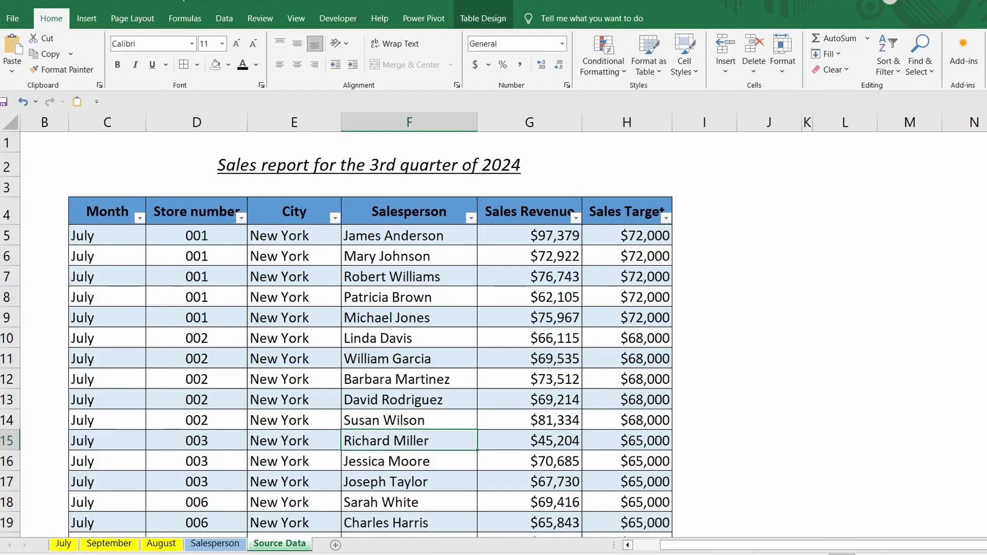
scroll(370, 335, down, 9)
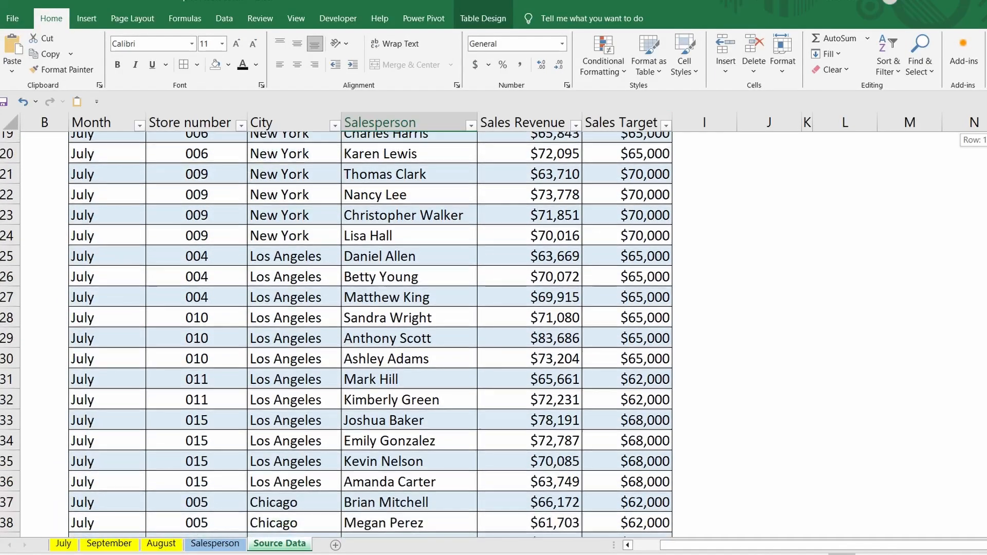
scroll(409, 335, down, 11)
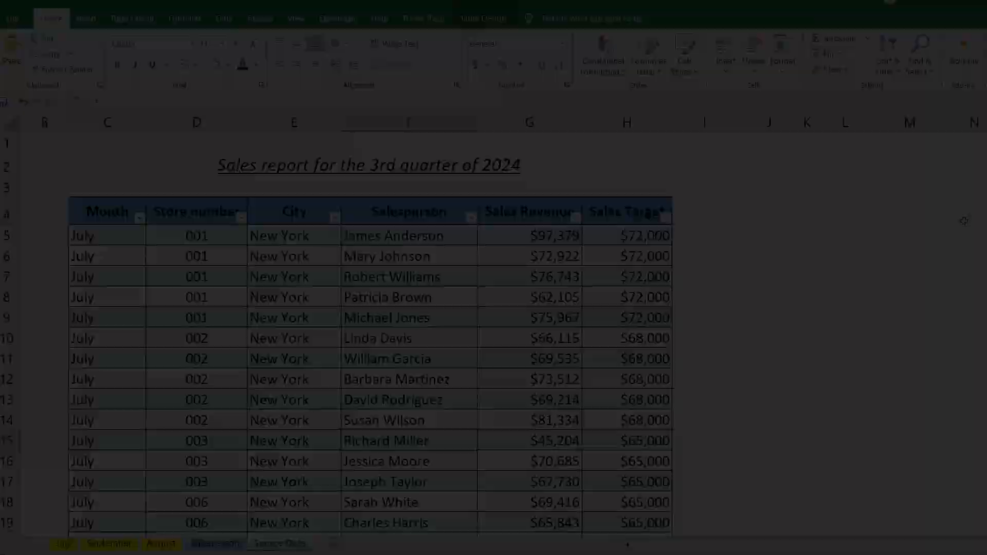
- Return to the Salesperson sheet and open the value field settings for Count of Salesperson
click(235, 544)
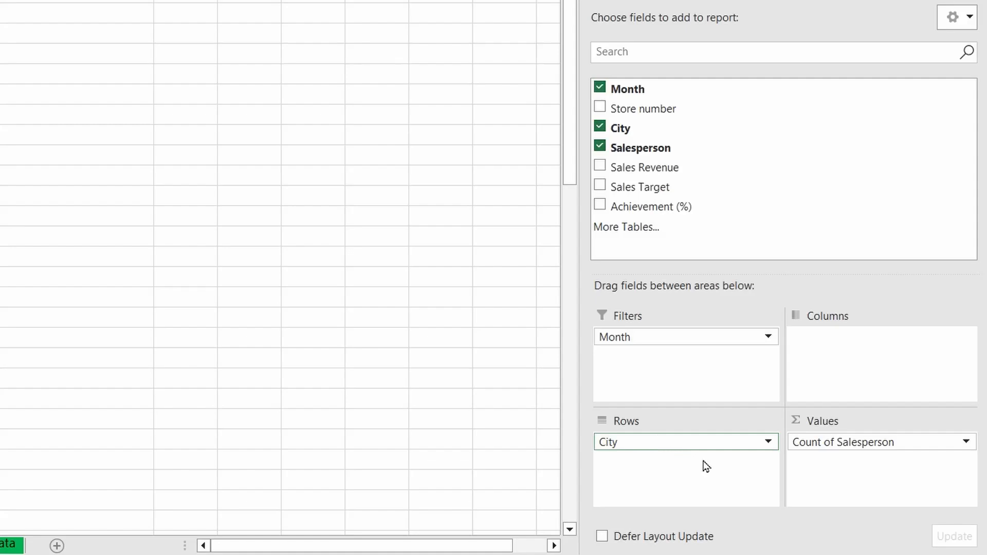
click(966, 443)
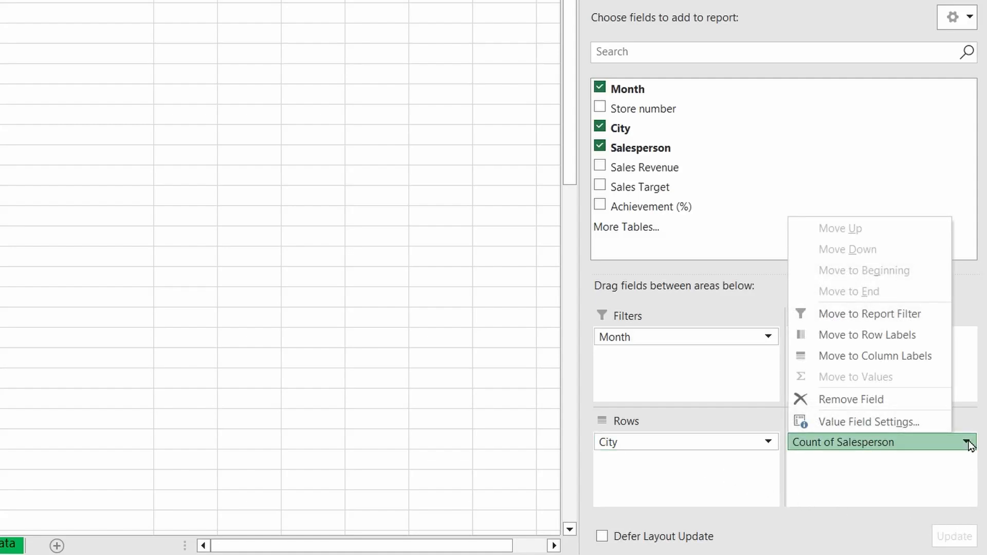
click(927, 422)
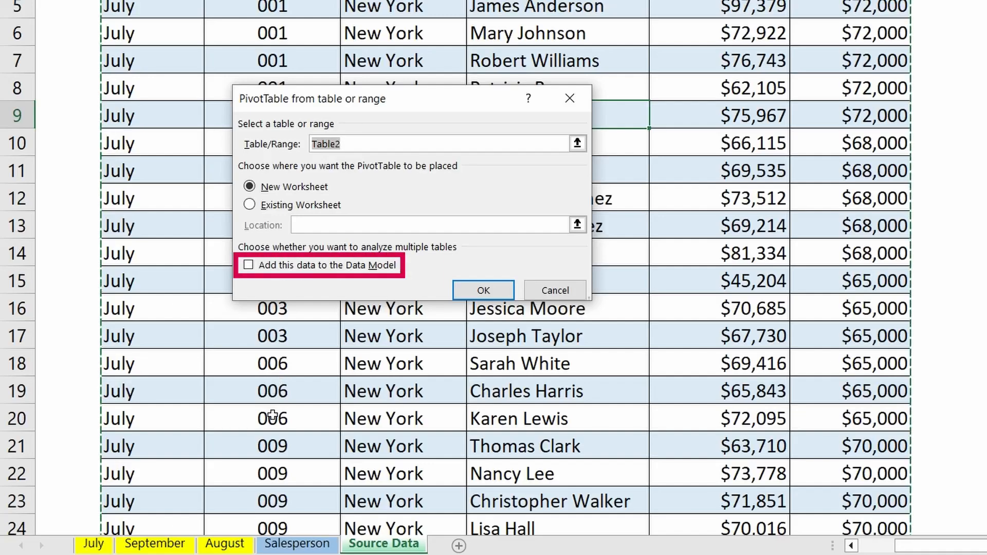
- Create a PivotTable from Table2 on a new worksheet, adding it to the Data Model, with City in Rows and Salesperson in Values
click(249, 265)
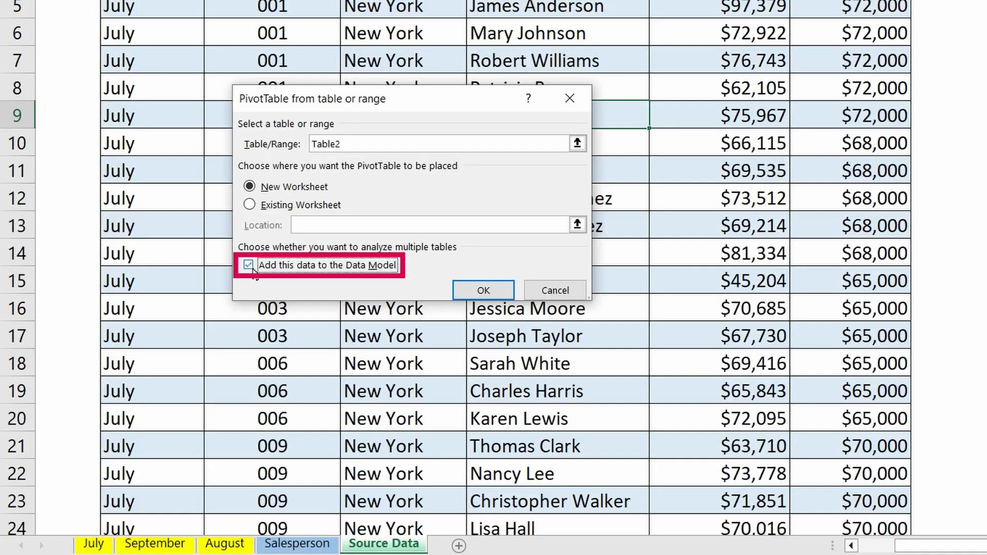
click(484, 291)
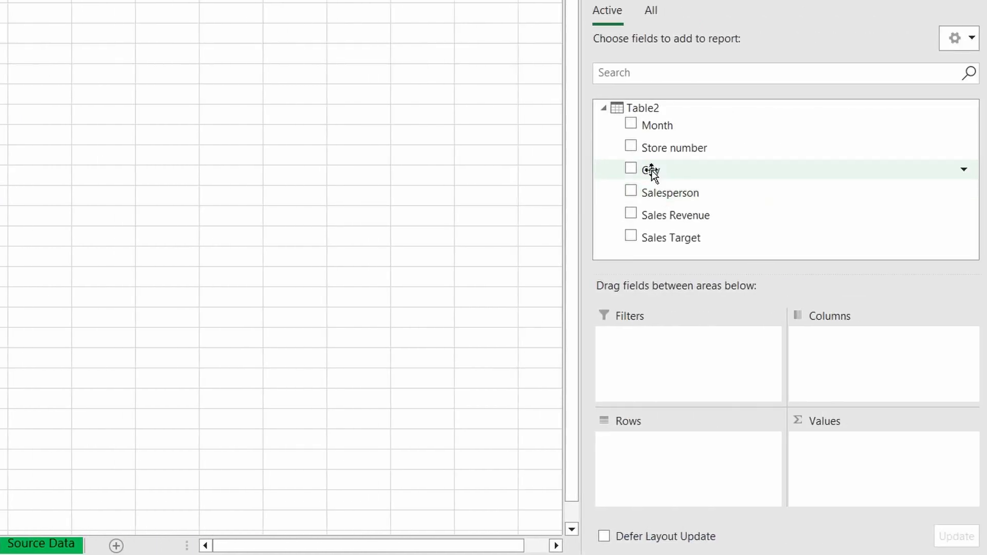
drag(649, 170, 623, 452)
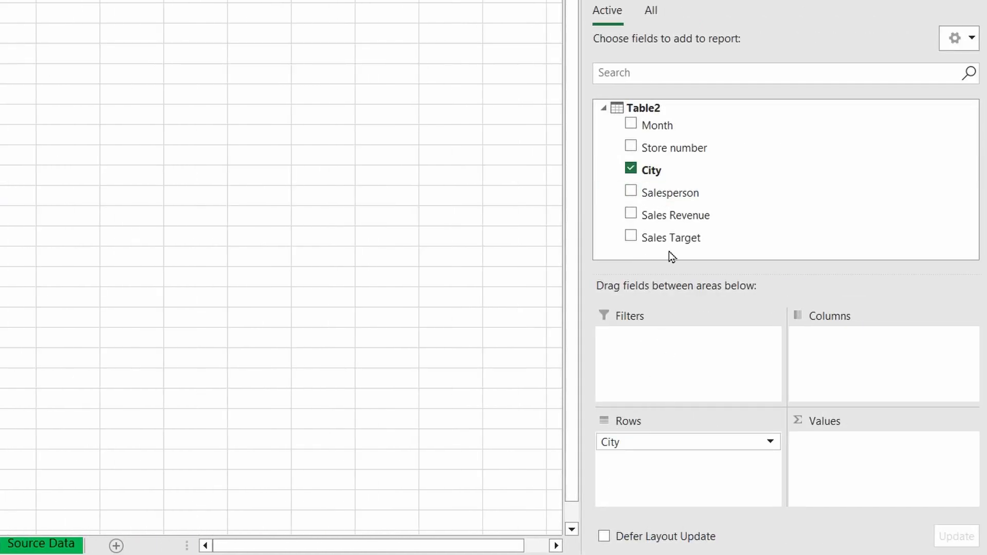
drag(667, 194, 824, 461)
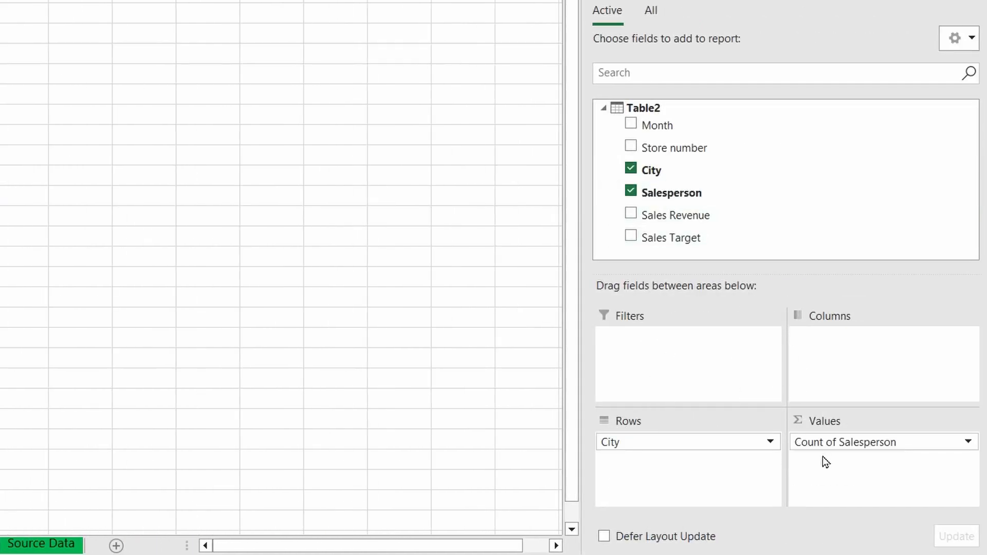
- Summarize the Salesperson values by Distinct Count and add Store number to the Rows below City
click(970, 442)
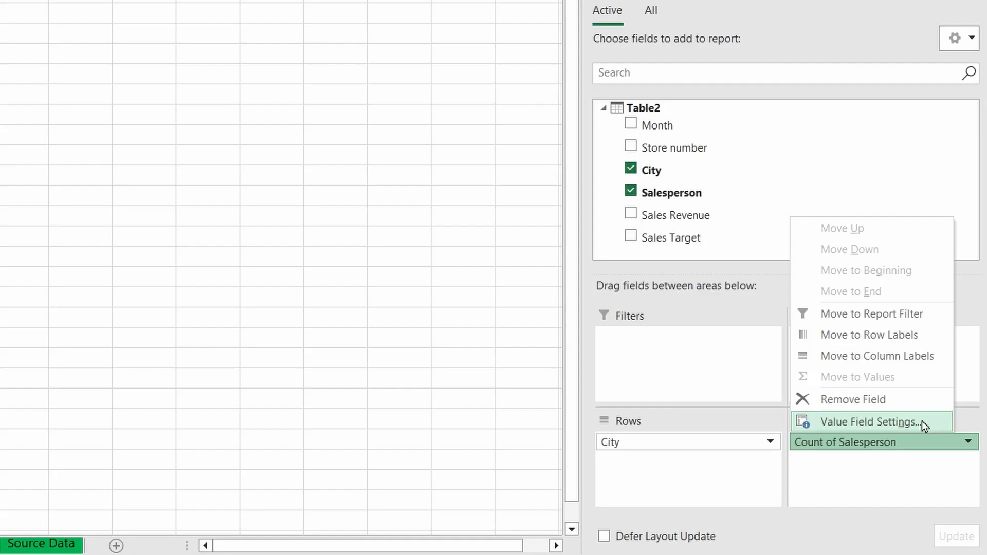
click(921, 420)
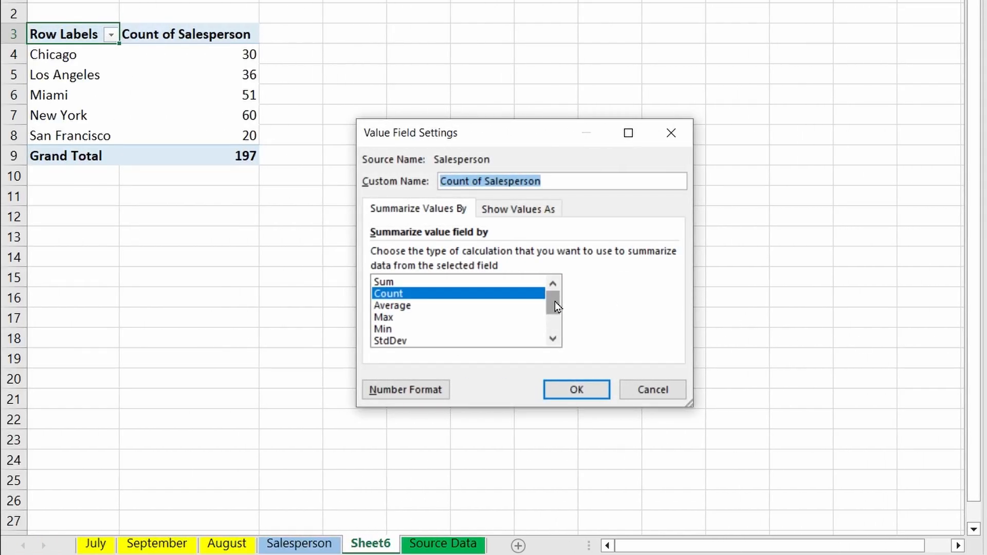
drag(554, 302, 551, 331)
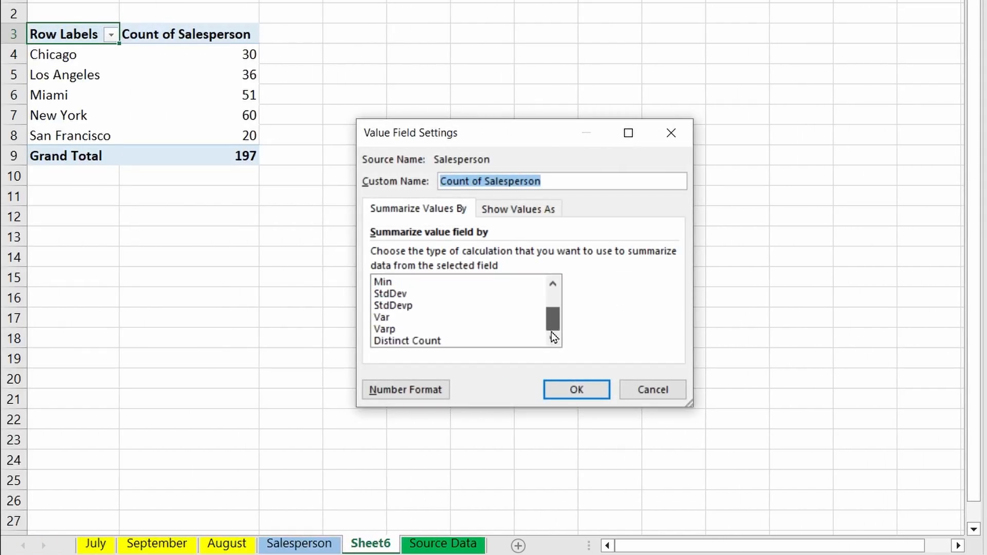
click(438, 341)
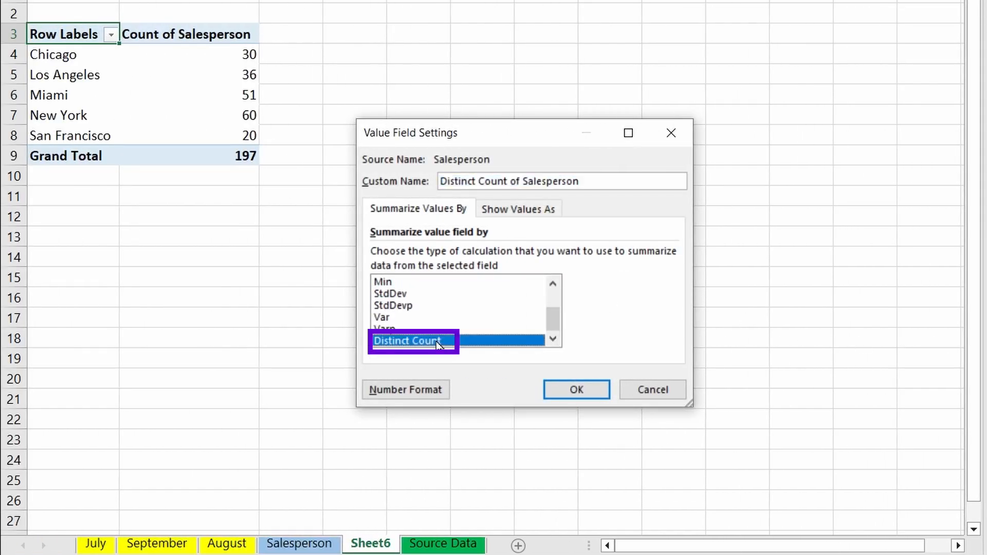
click(578, 390)
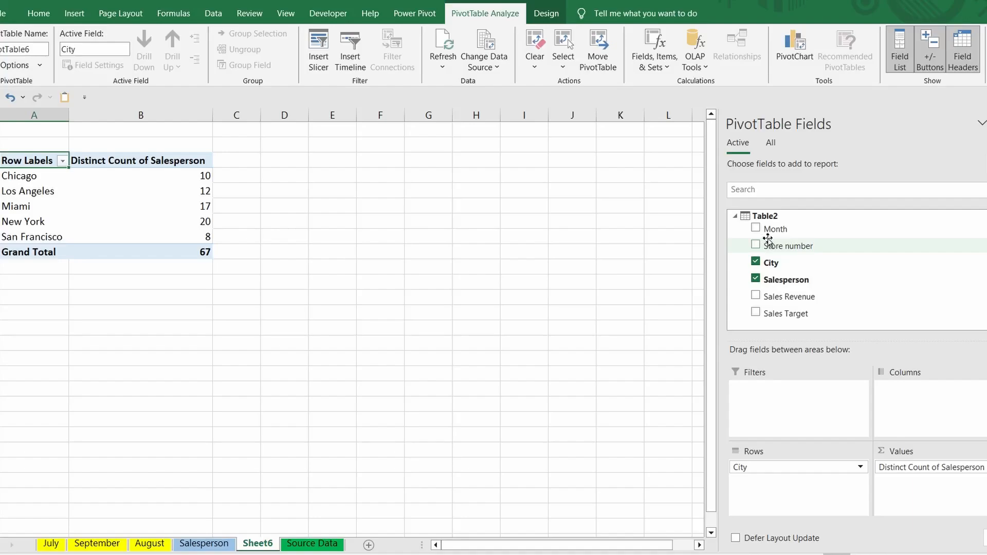
drag(782, 247, 762, 493)
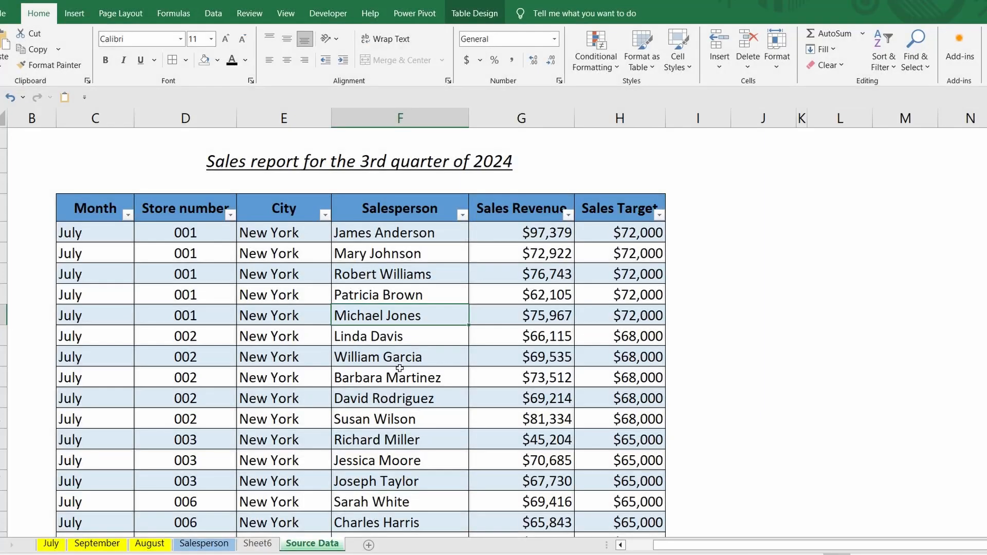
- From the Source Data sheet, insert the recommended PivotTable showing Sum of Sales Revenue by Store number (+) and Month
click(76, 16)
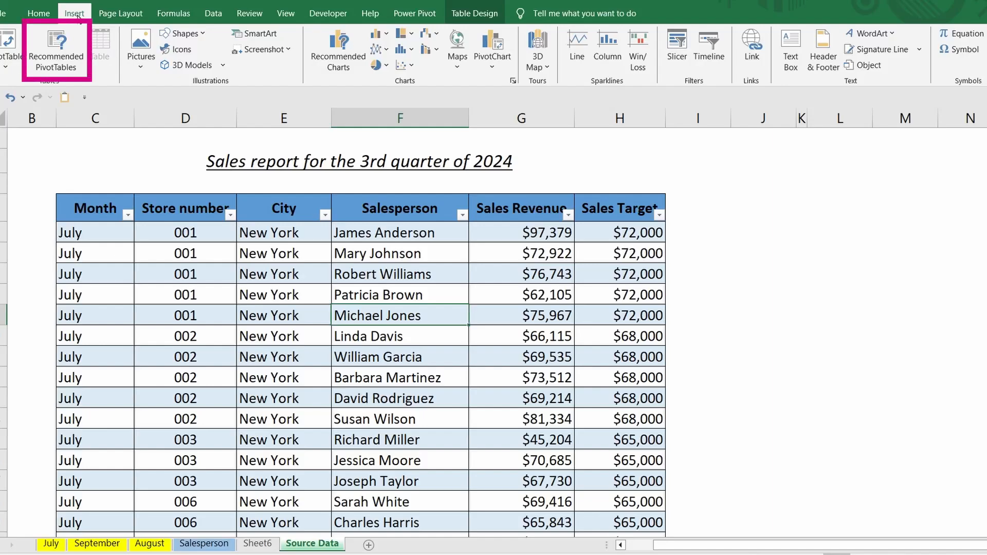
click(63, 49)
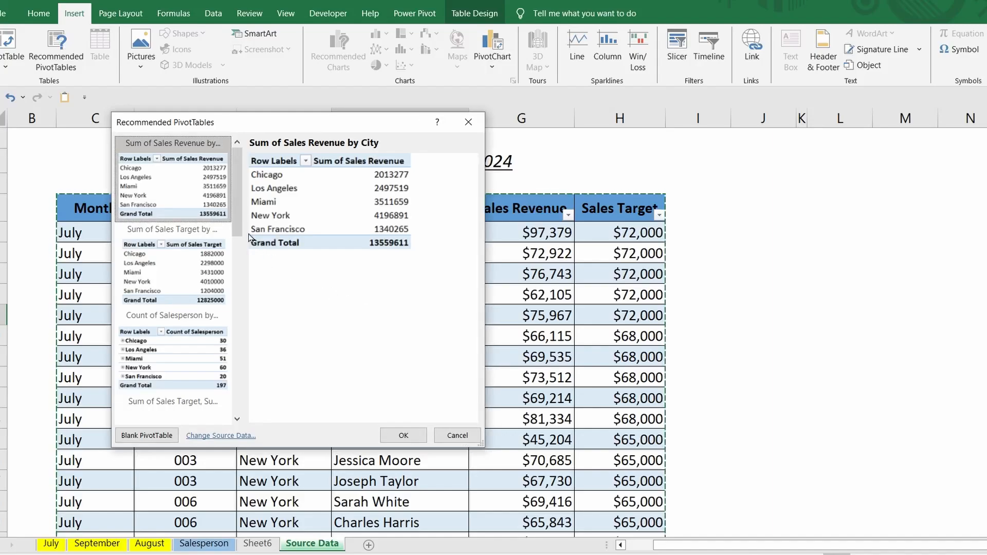
drag(237, 199, 216, 364)
click(167, 289)
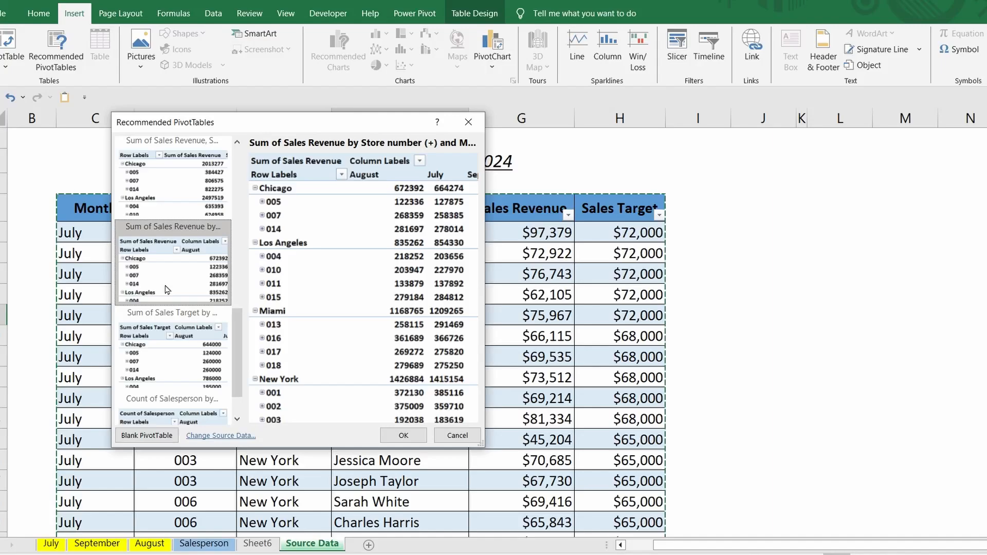
drag(481, 445, 630, 495)
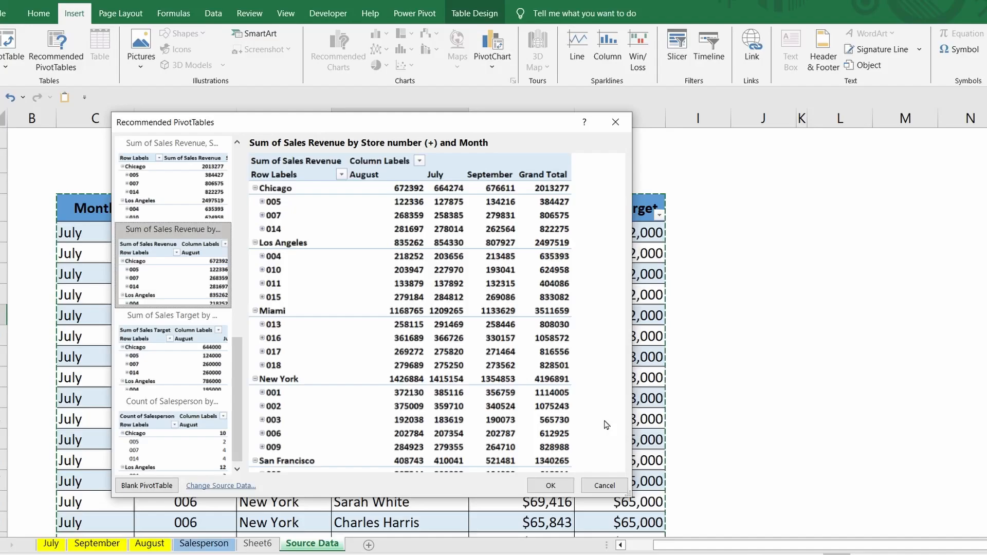
click(550, 486)
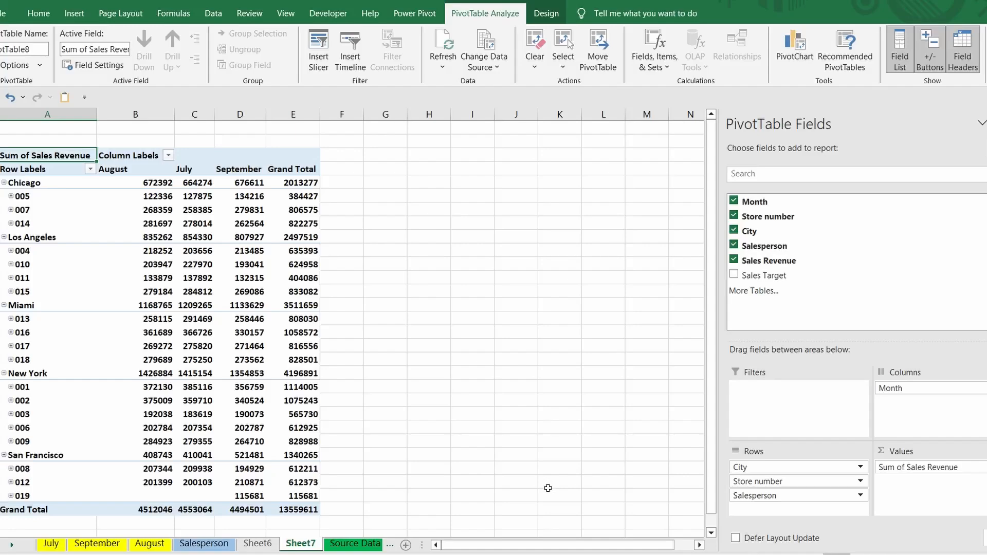
- Open the PivotChart types for the new PivotTable and compare Line, Area, Map, Stock, Radar, Box & Whisker and Funnel
mouse_move(263, 312)
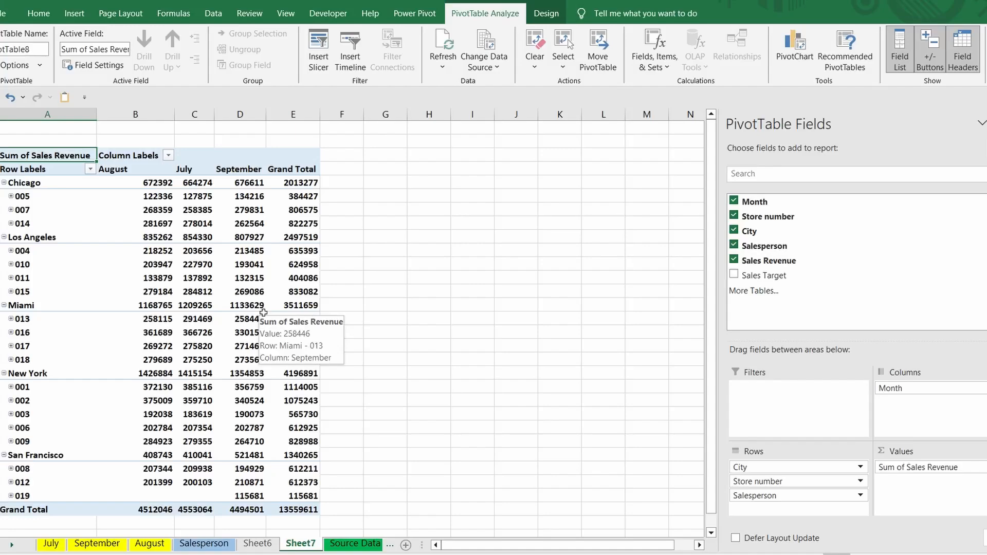
click(795, 52)
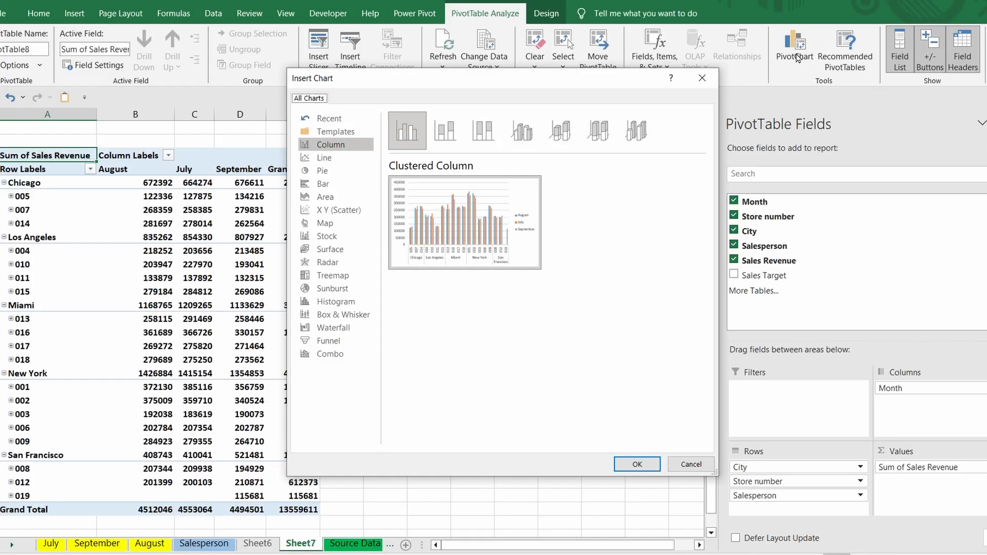
click(324, 158)
click(327, 198)
click(325, 223)
click(327, 238)
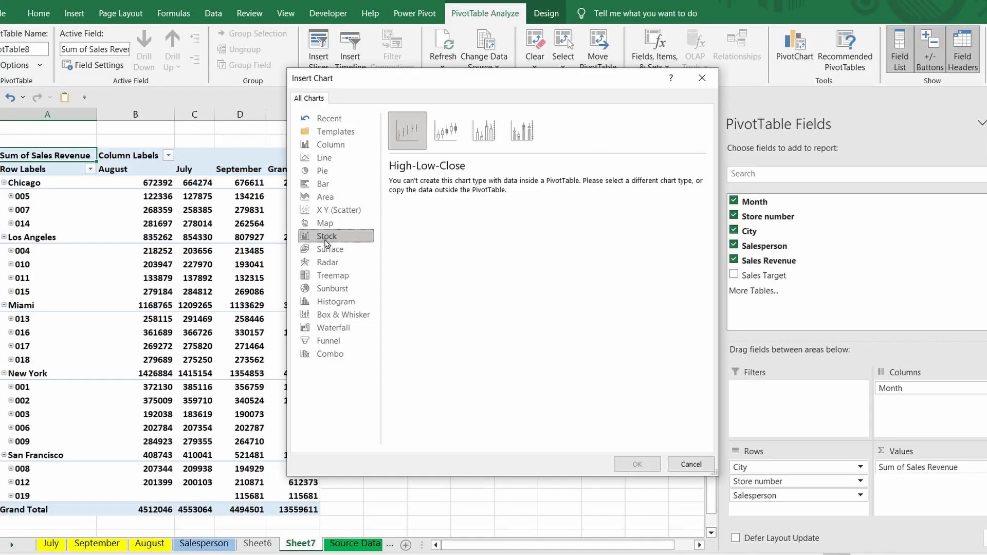
click(324, 264)
click(319, 316)
click(328, 341)
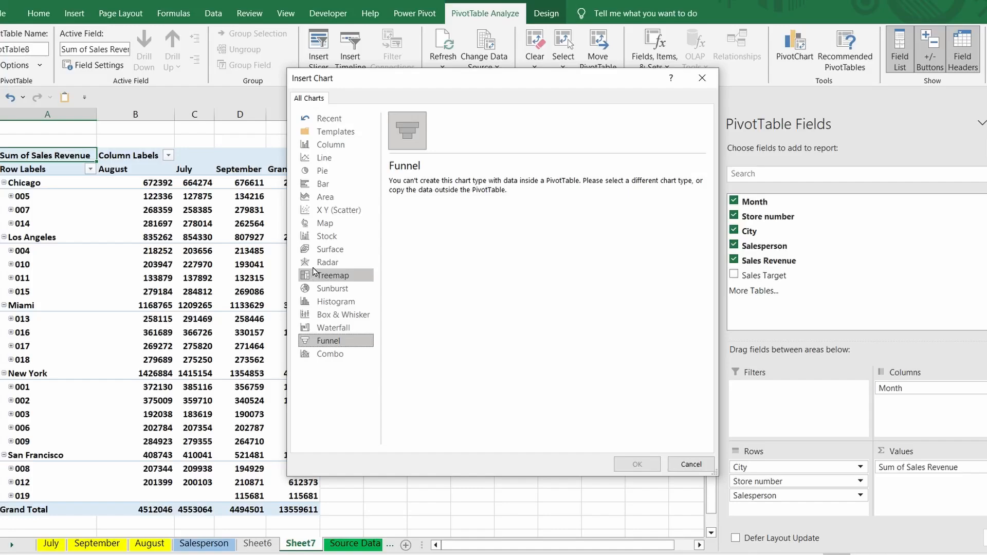
click(327, 263)
click(329, 198)
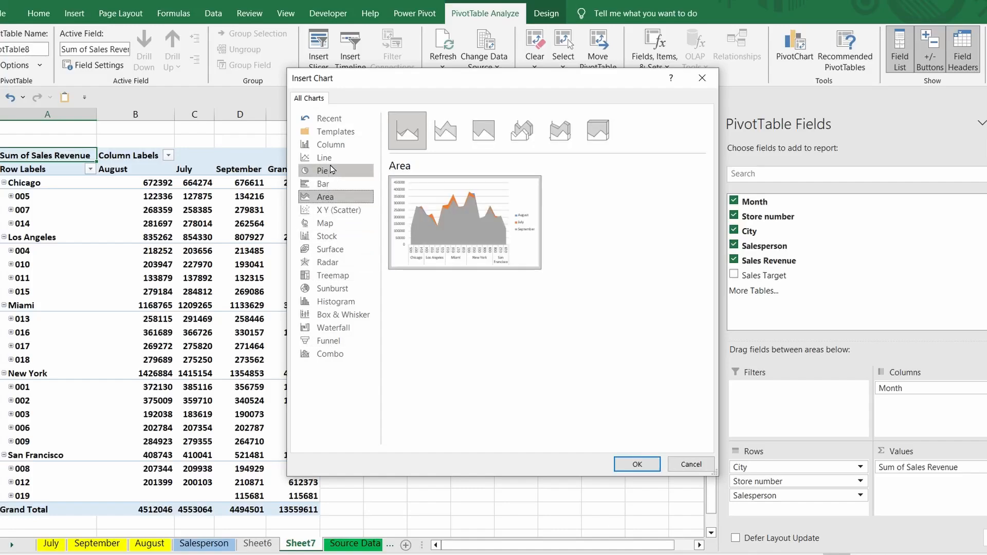
- Insert a Clustered Column PivotChart, enlarge it to about 4.04" by 5.81" and place it beside the PivotTable
click(333, 146)
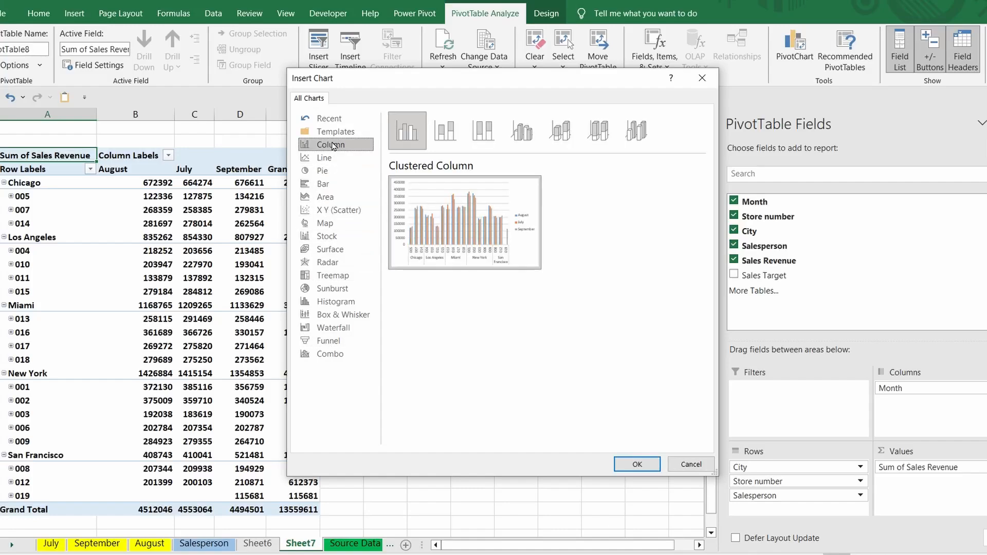
mouse_move(499, 240)
click(636, 460)
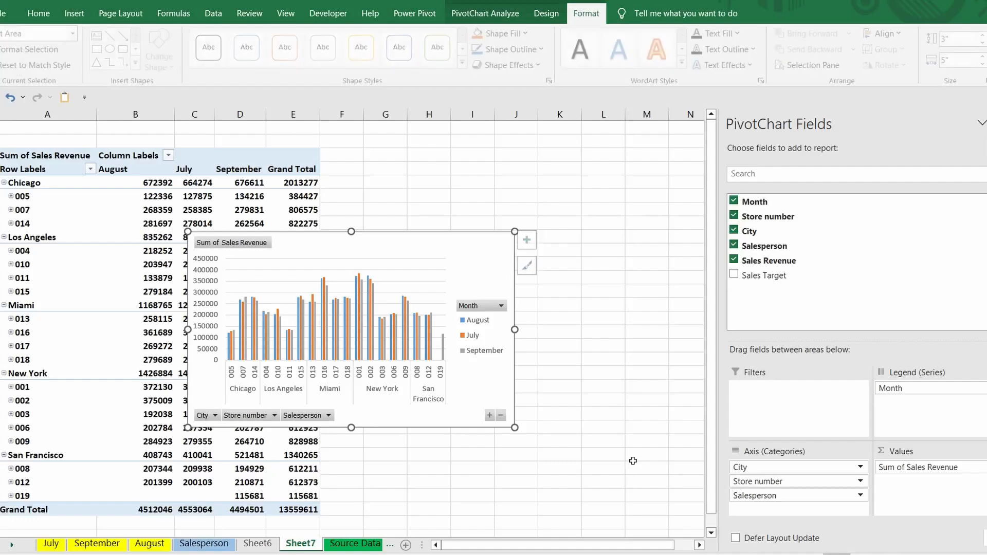
drag(515, 427, 568, 496)
drag(397, 242, 534, 242)
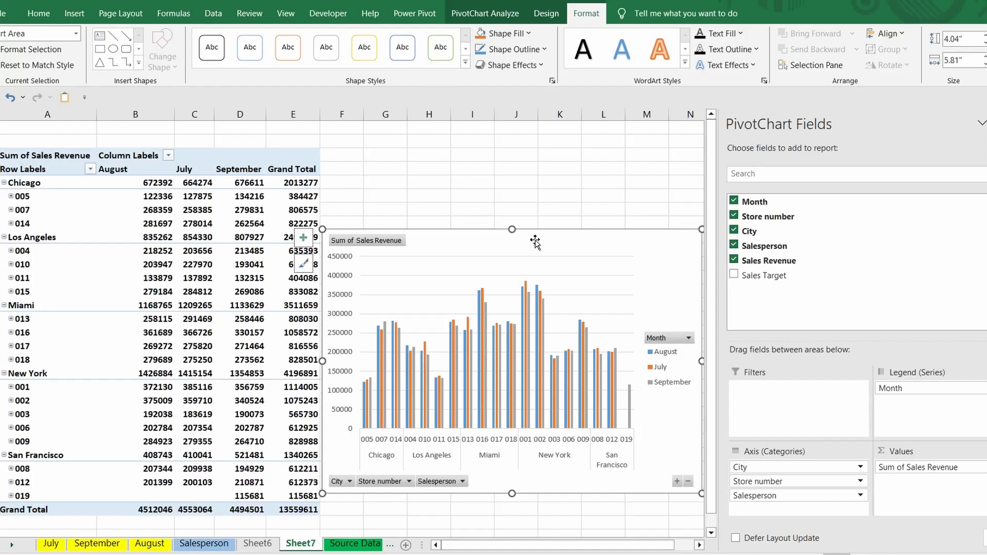
- Remove Salesperson and Store number from the PivotChart's axis categories and move the chart up level with the PivotTable
drag(755, 495, 765, 297)
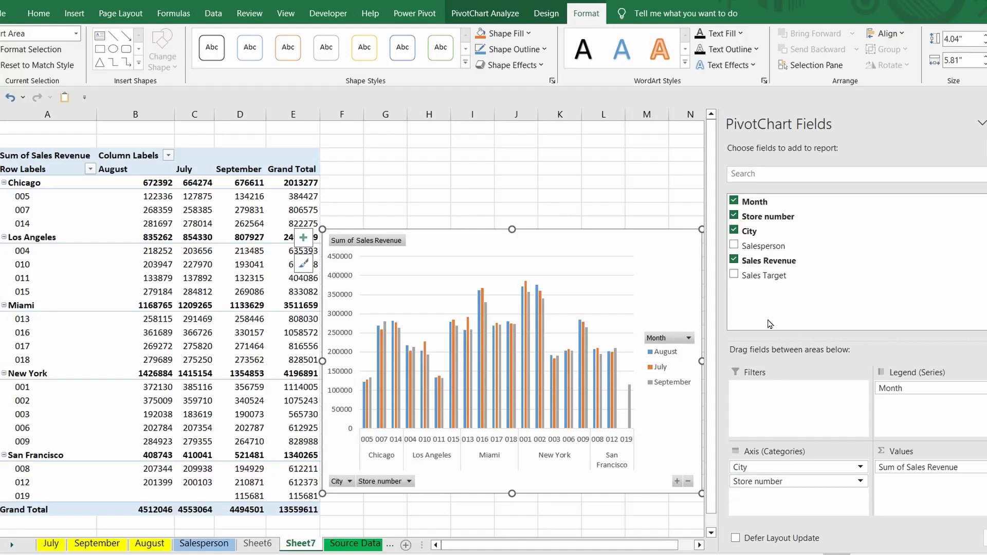
drag(768, 481, 781, 309)
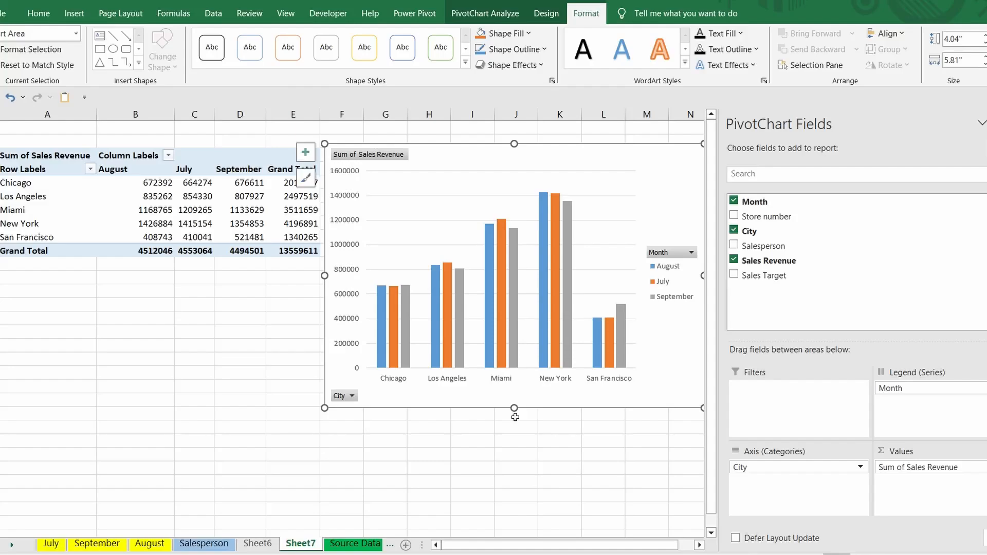
click(273, 284)
- Sort the cities in the PivotTable's row labels from Z to A
right_click(73, 186)
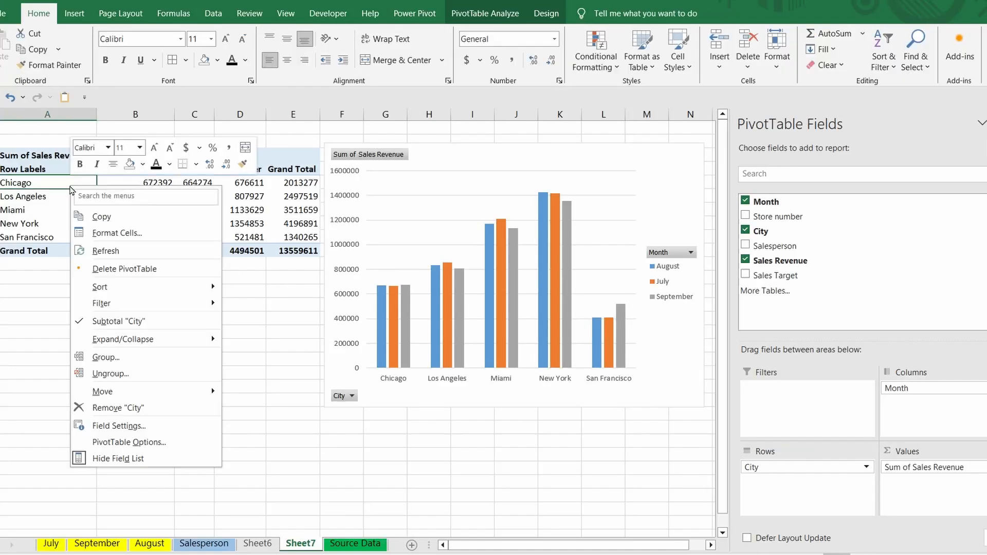
mouse_move(117, 291)
click(263, 303)
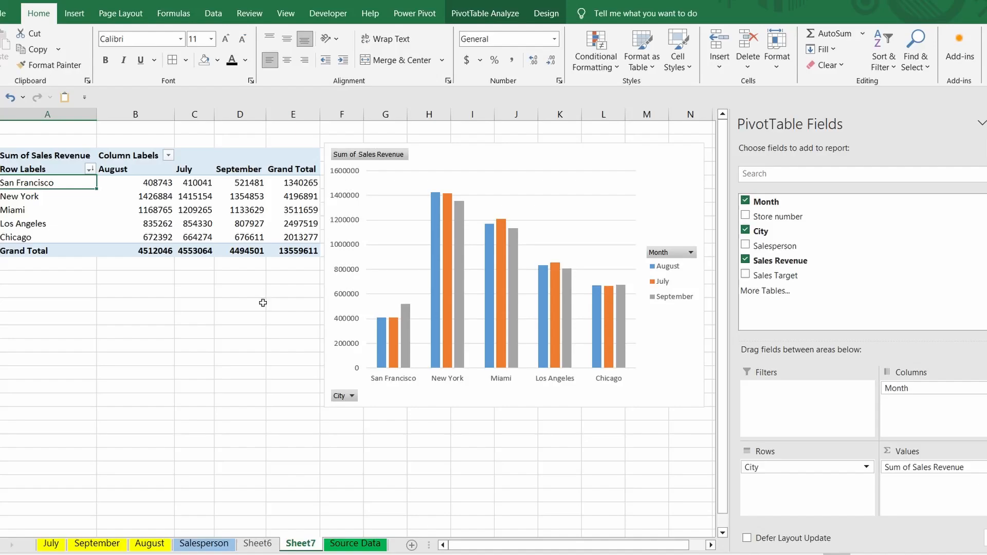
- Insert slicers for the Month and City fields of the PivotTable
click(474, 18)
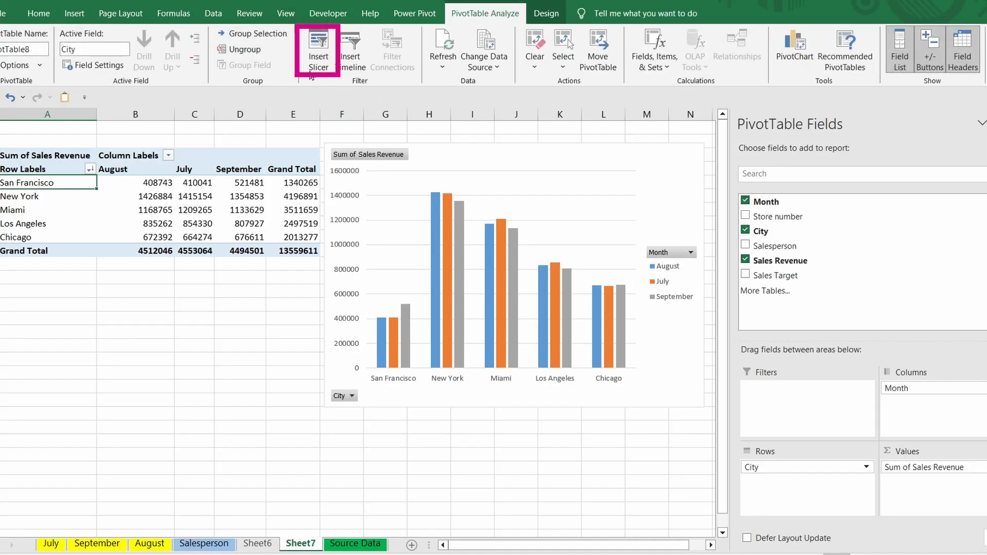
click(318, 59)
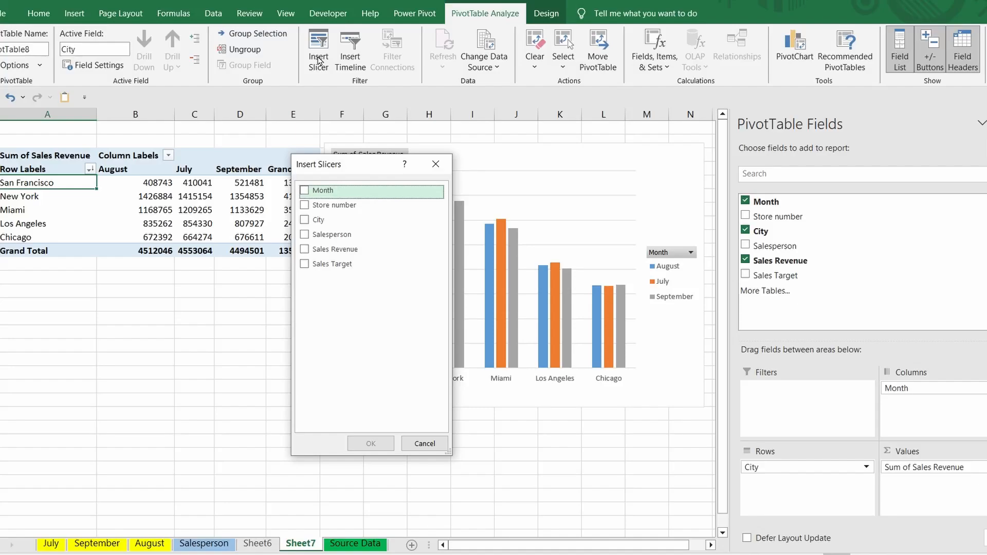
click(304, 194)
click(305, 220)
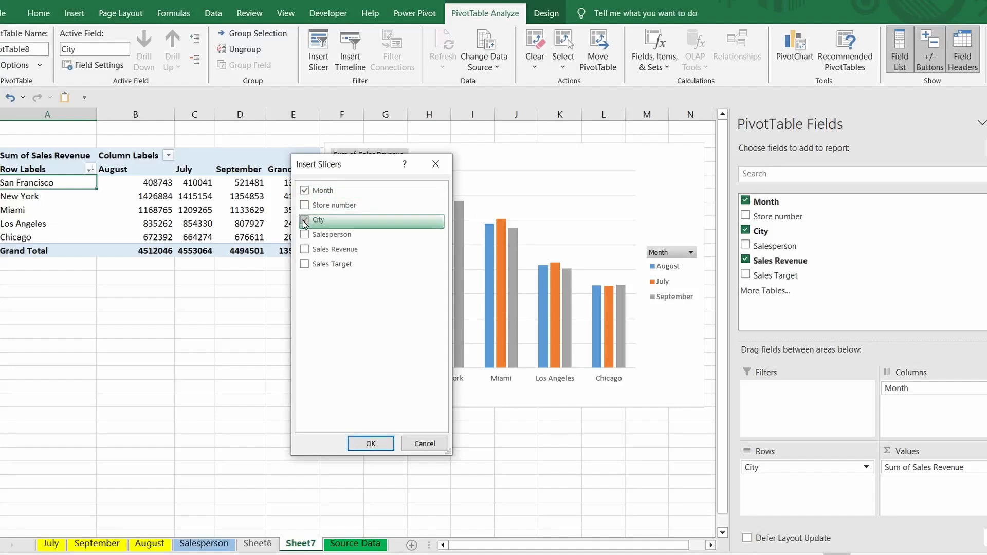
click(378, 443)
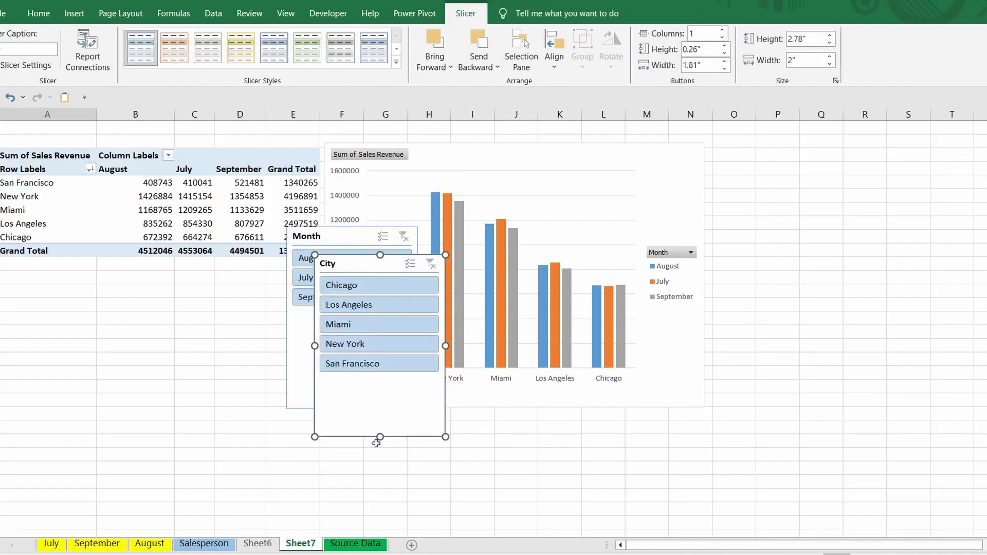
- Place the City and Month slicers side by side below the PivotTable and shorten them to about 1.89" and 1.3" high
drag(364, 261, 78, 282)
drag(95, 456, 95, 400)
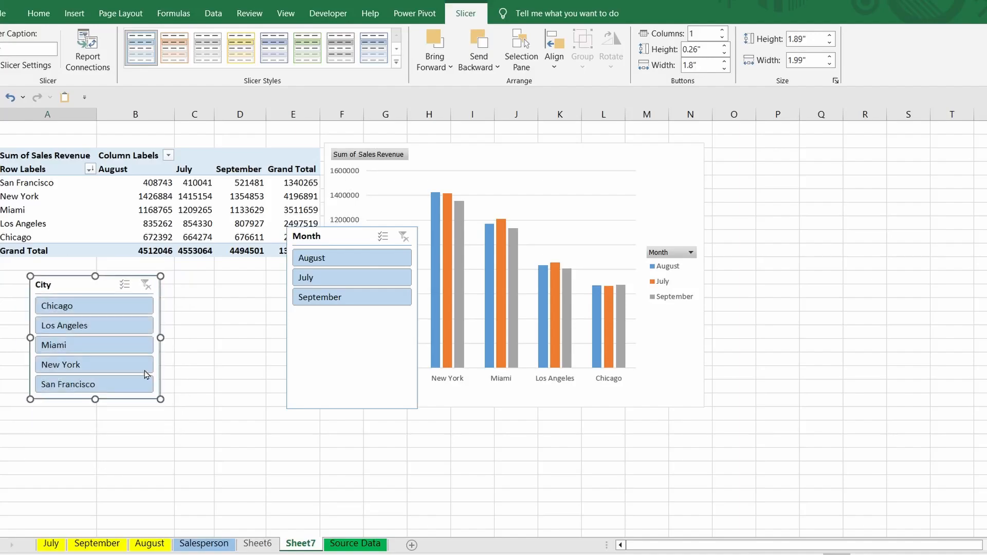
drag(336, 240, 211, 288)
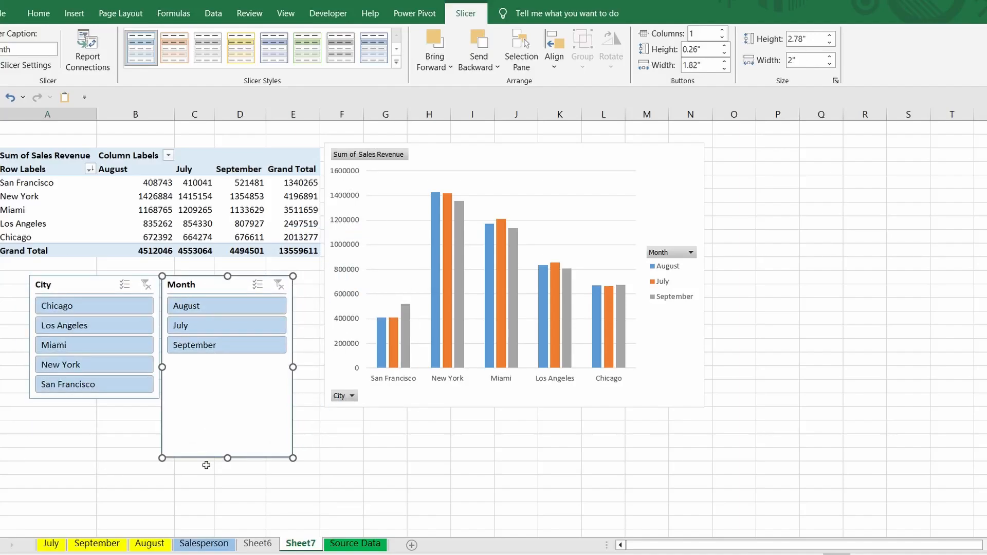
drag(228, 456, 227, 360)
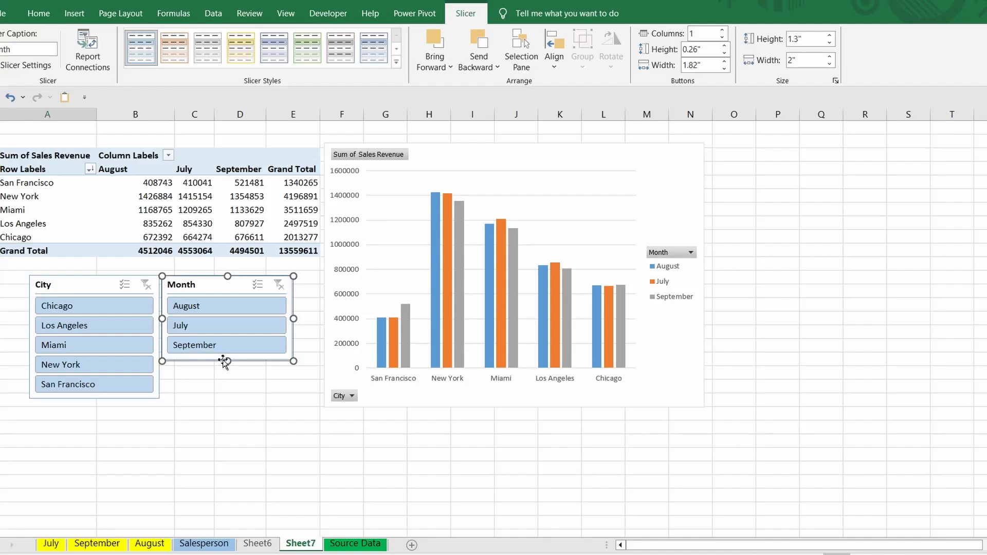
click(220, 405)
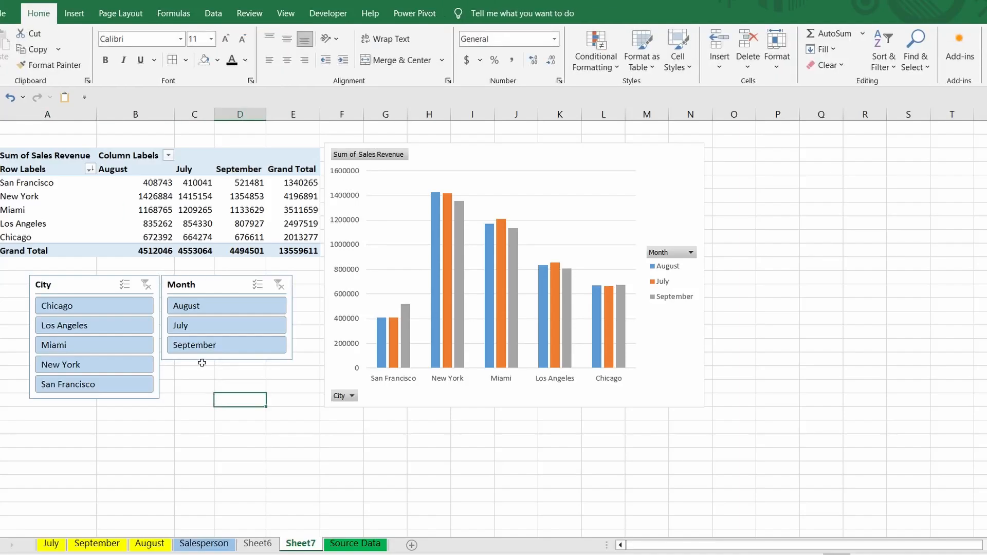
- Filter the PivotTable and chart by August, July and September in turn using the Month slicer
click(202, 306)
click(202, 326)
click(203, 346)
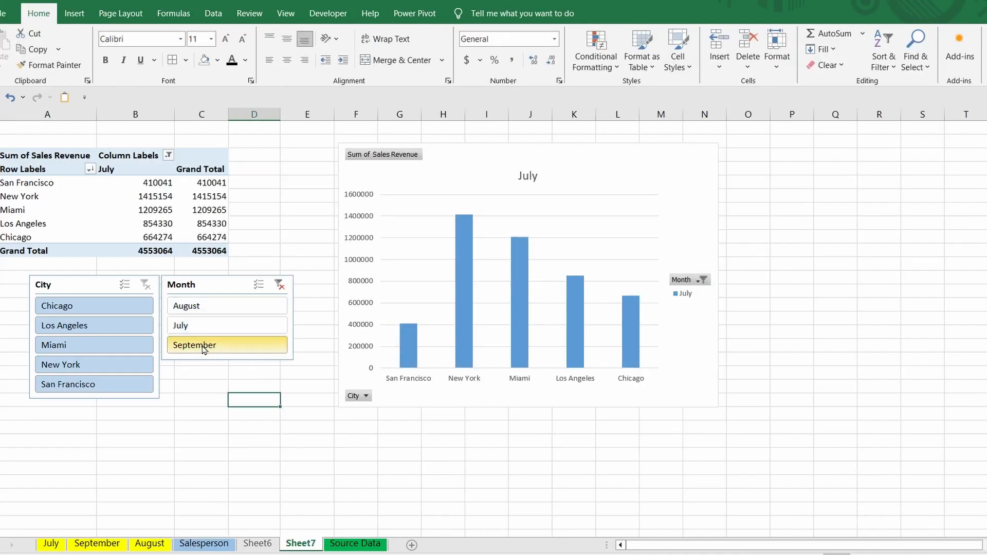
- Exclude Los Angeles and Miami with the City slicer and clear the Month filter to include all three months
ctrl+click(94, 325)
ctrl+click(84, 345)
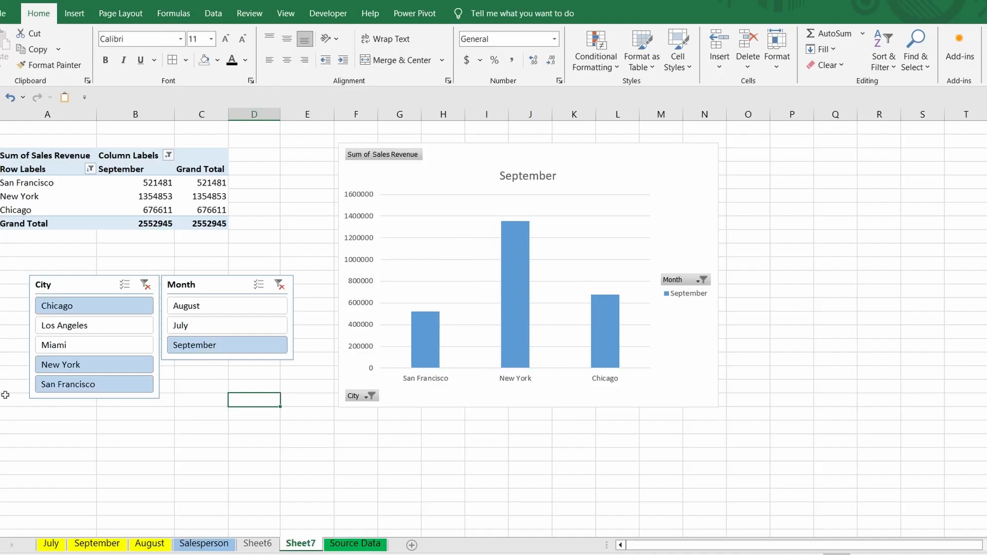
click(196, 308)
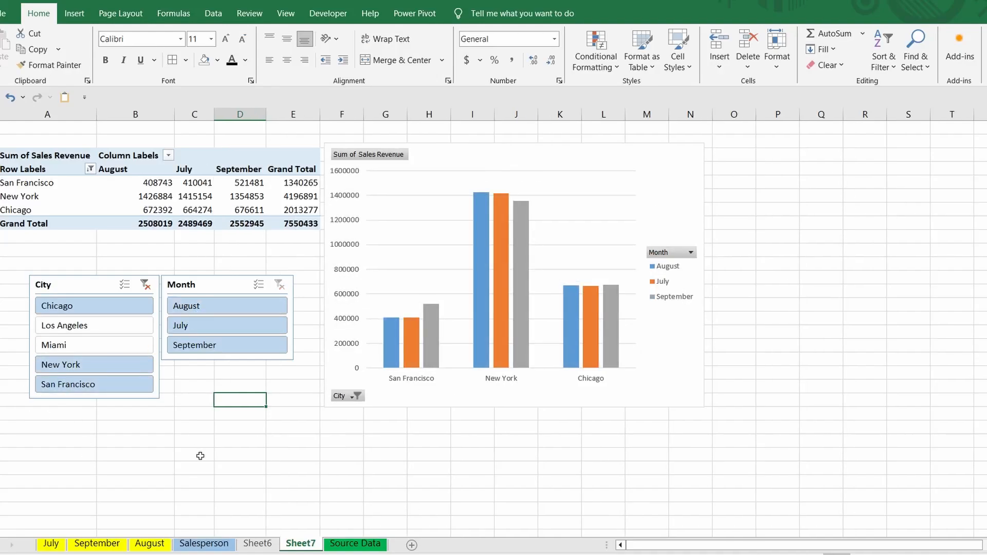